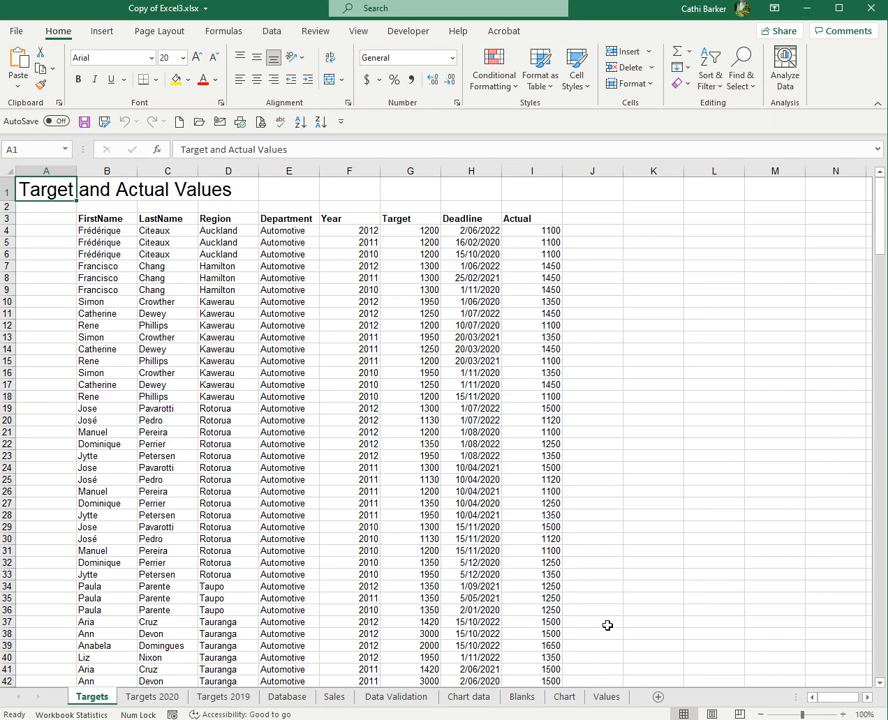
Add a new worksheet, place it before the Targets sheet and rename it Testing.
{"action": "left_click", "coordinate": [658, 700]}
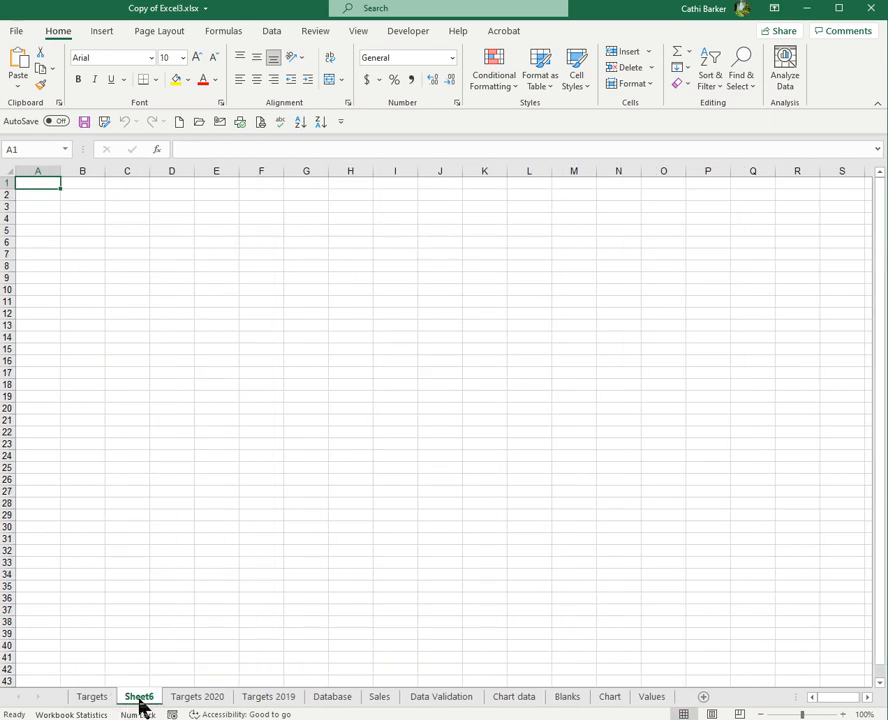
{"action": "left_click_drag", "start_coordinate": [142, 708], "coordinate": [78, 700]}
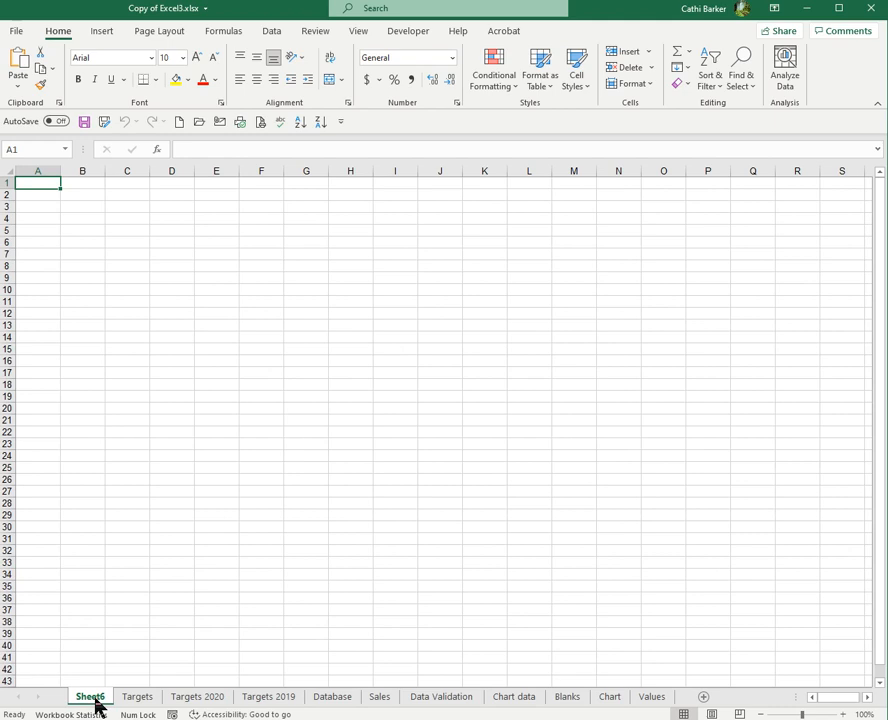
{"action": "double_click", "coordinate": [96, 701]}
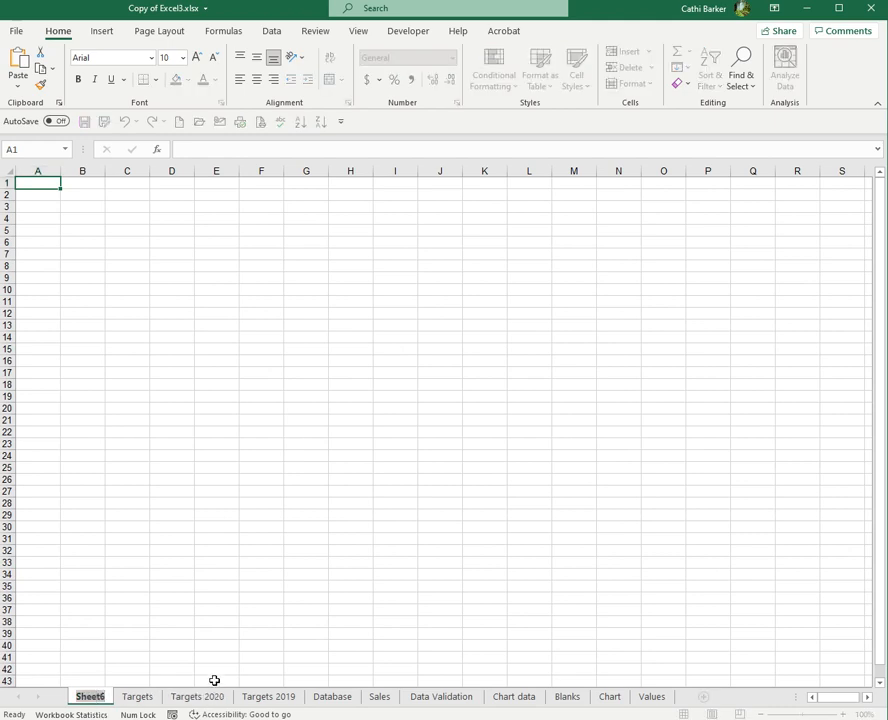
{"action": "type", "text": "Testing"}
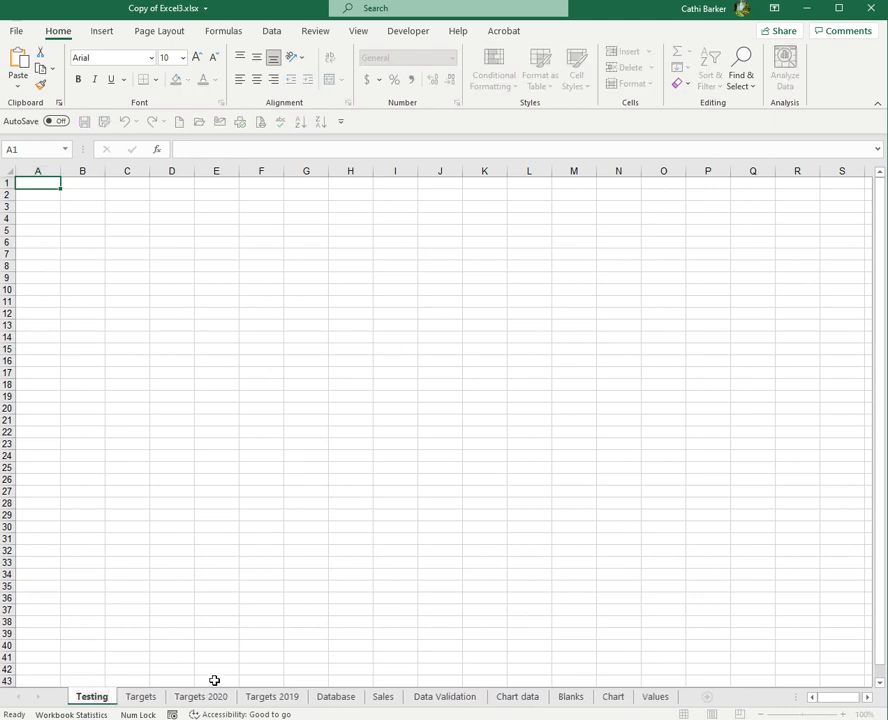
{"action": "key", "text": "Return"}
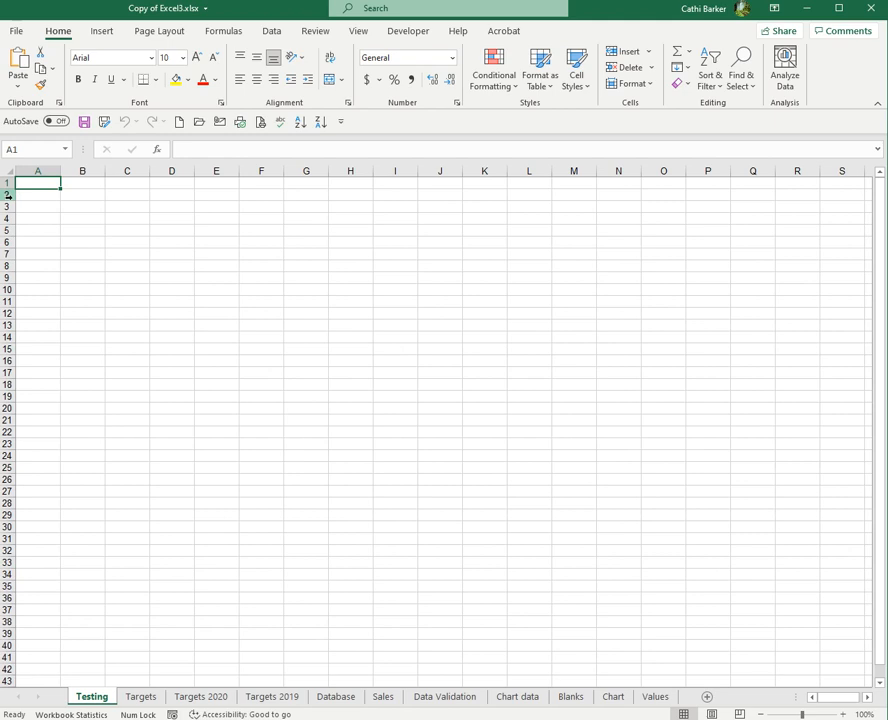
Enlarge cell B2 by increasing the height of row 2 and the width of column B.
{"action": "left_click_drag", "start_coordinate": [11, 201], "coordinate": [9, 225]}
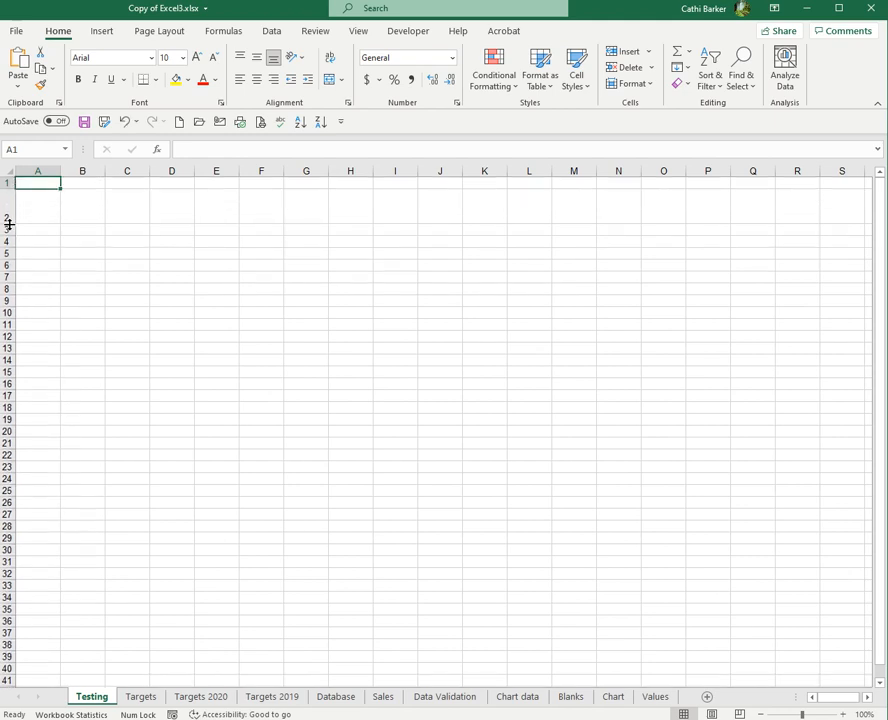
{"action": "left_click", "coordinate": [87, 216]}
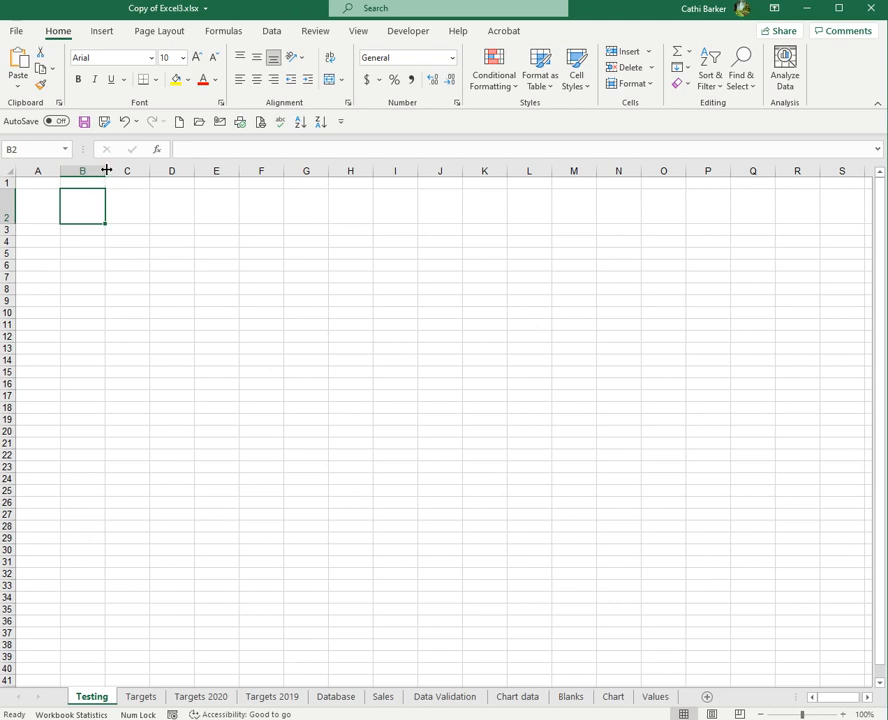
{"action": "left_click_drag", "start_coordinate": [106, 170], "coordinate": [129, 170]}
{"action": "left_click_drag", "start_coordinate": [12, 223], "coordinate": [12, 235]}
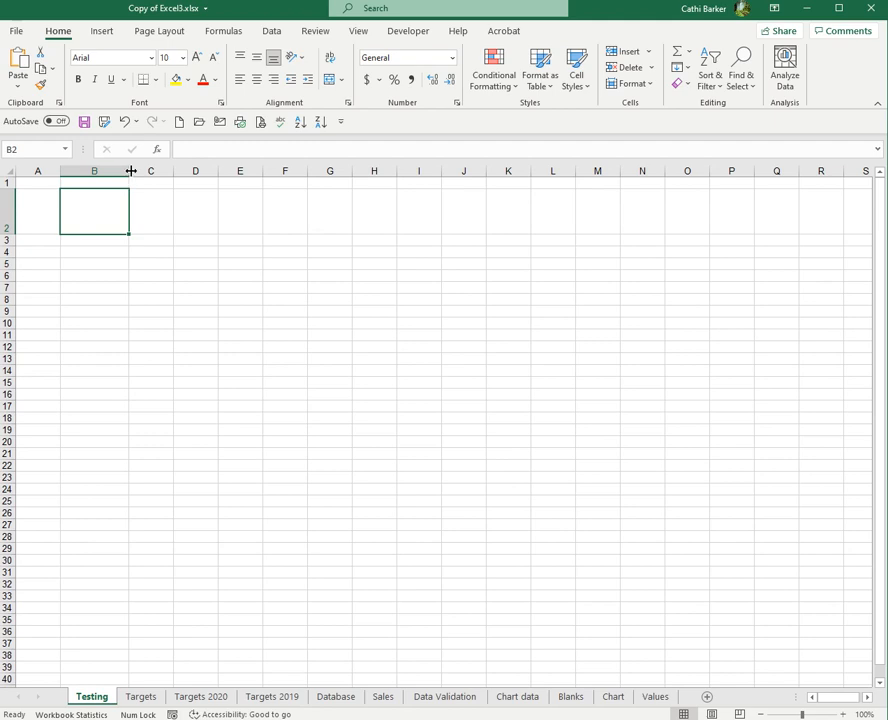
{"action": "left_click_drag", "start_coordinate": [130, 171], "coordinate": [138, 171]}
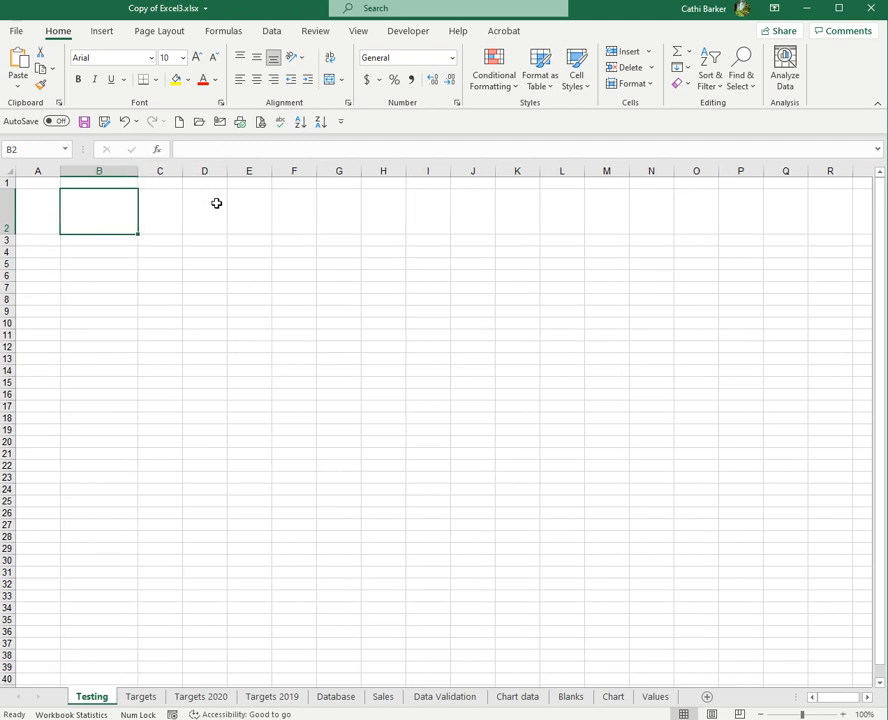
Enter the text "Type something" in cell B2.
{"action": "type", "text": "Type so"}
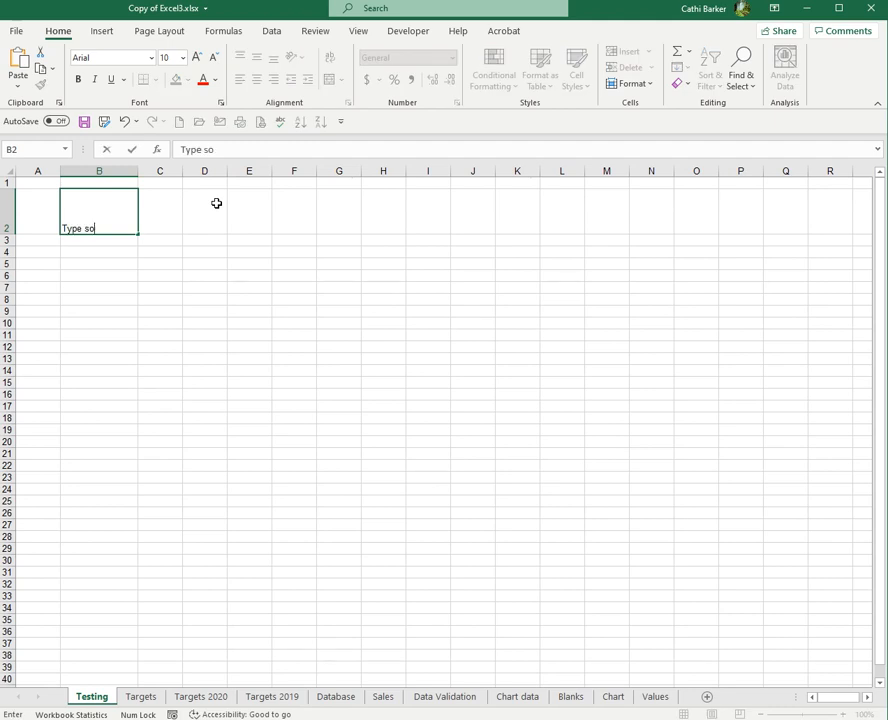
{"action": "type", "text": "mething"}
{"action": "key", "text": "Return"}
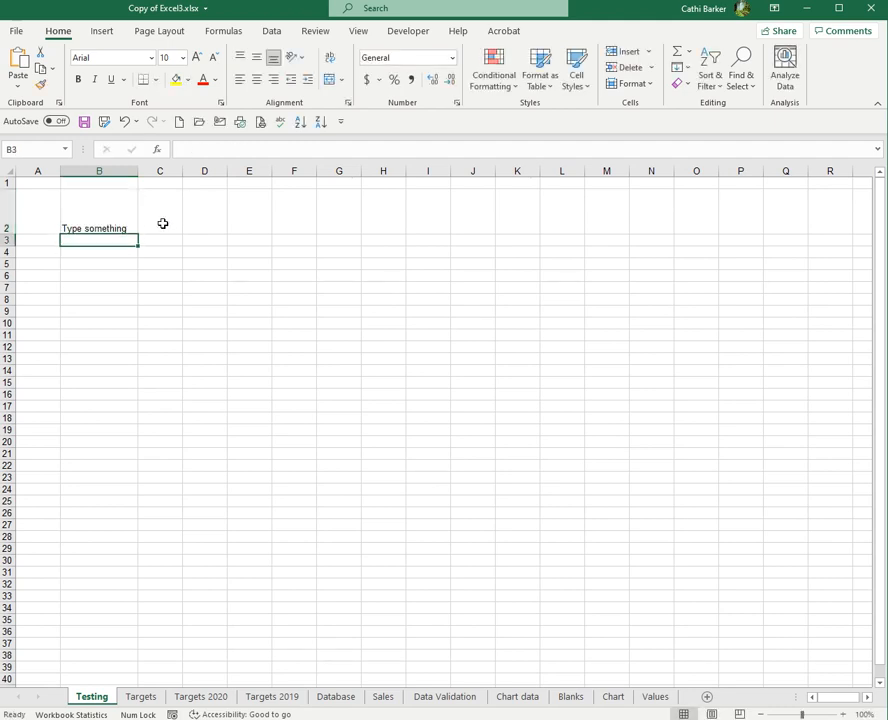
Try the alignment options on cell B2, ending with its text centred both vertically and horizontally.
{"action": "left_click", "coordinate": [129, 213]}
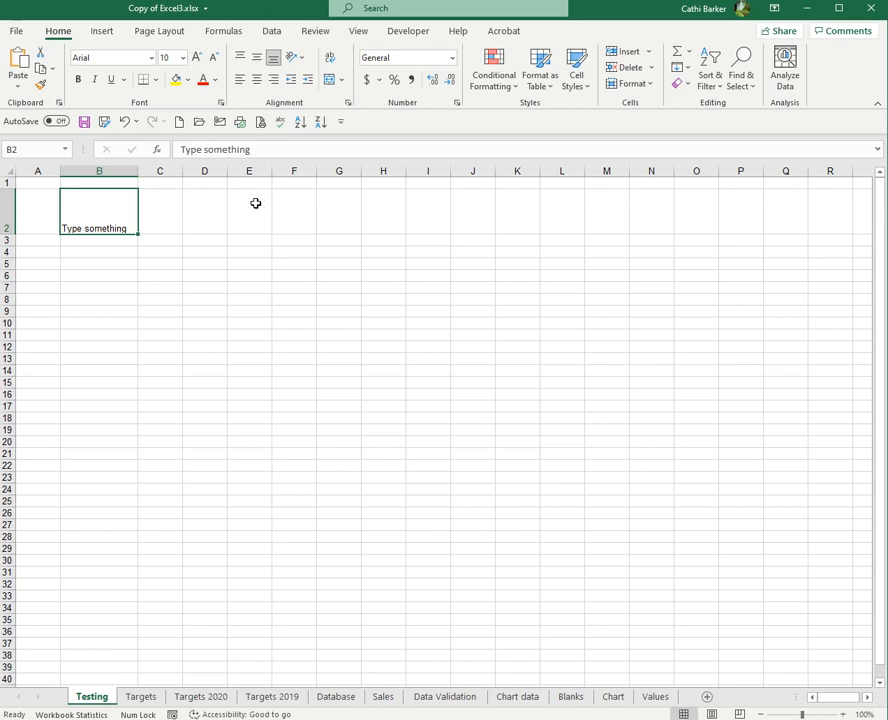
{"action": "left_click", "coordinate": [241, 60]}
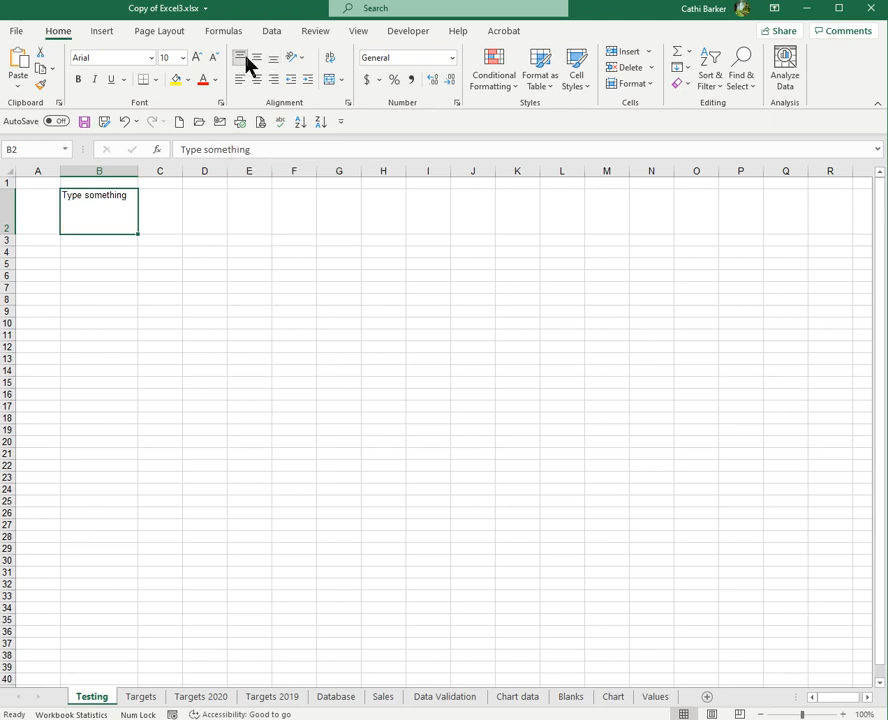
{"action": "left_click", "coordinate": [257, 60]}
{"action": "left_click", "coordinate": [274, 60]}
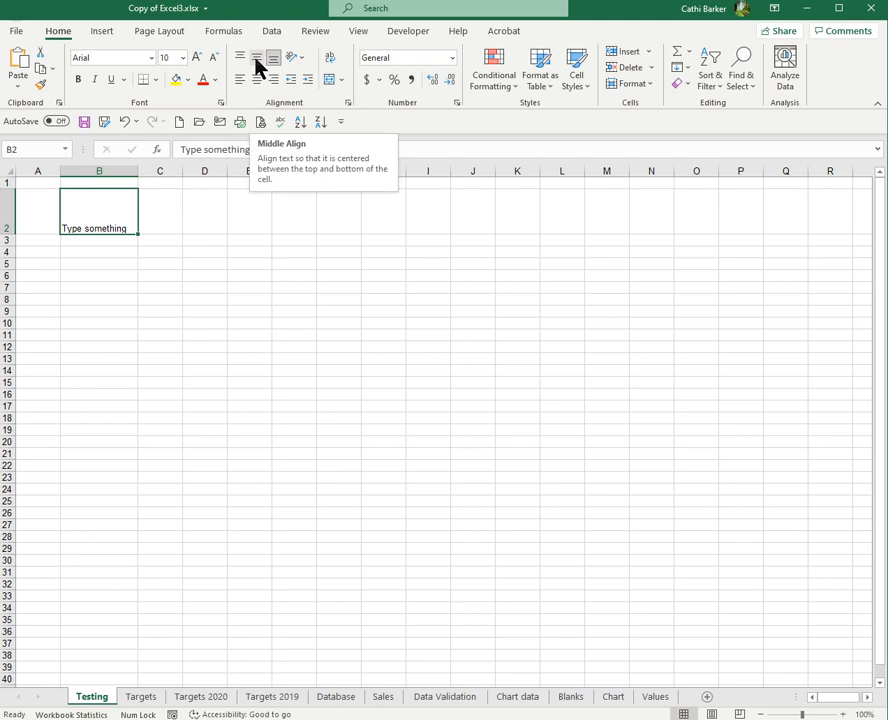
{"action": "left_click", "coordinate": [256, 61]}
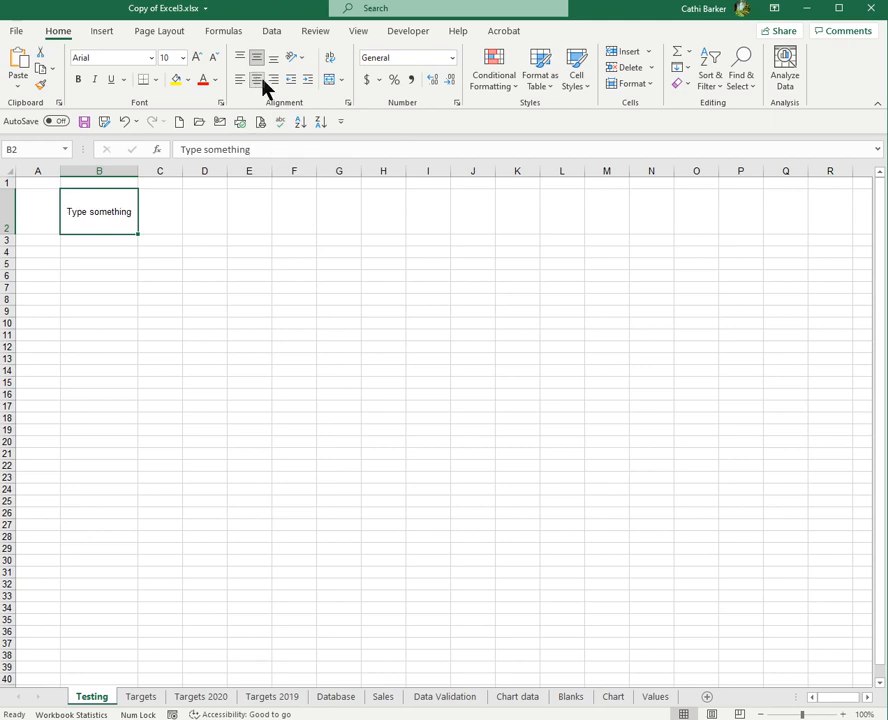
{"action": "left_click", "coordinate": [275, 89]}
{"action": "left_click", "coordinate": [257, 82]}
Merge and centre cells B4:G4 and enter the heading "I can put a heading here".
{"action": "left_click", "coordinate": [123, 252]}
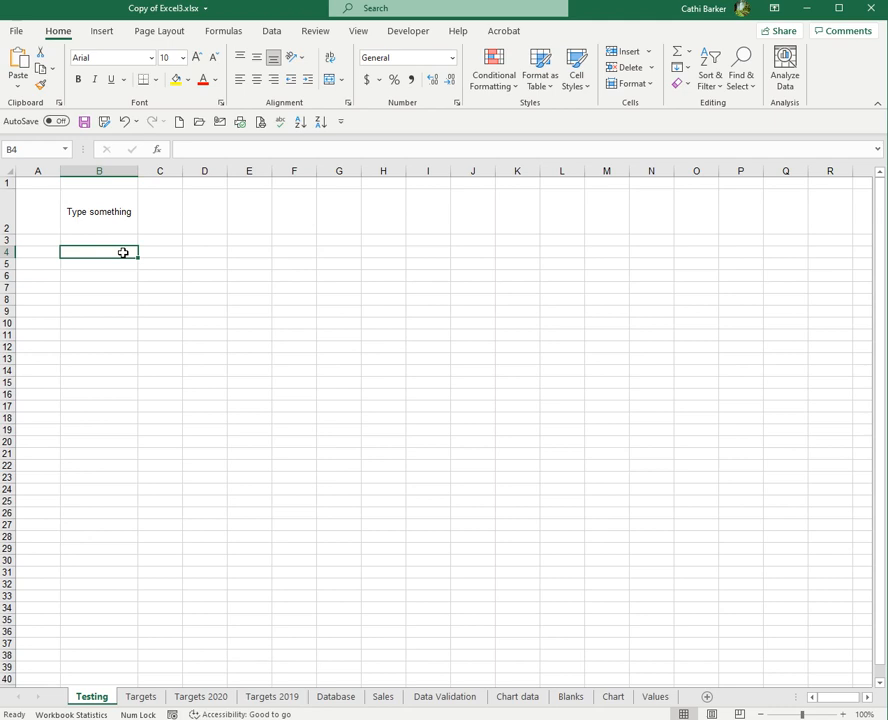
{"action": "left_click_drag", "start_coordinate": [111, 256], "coordinate": [336, 256]}
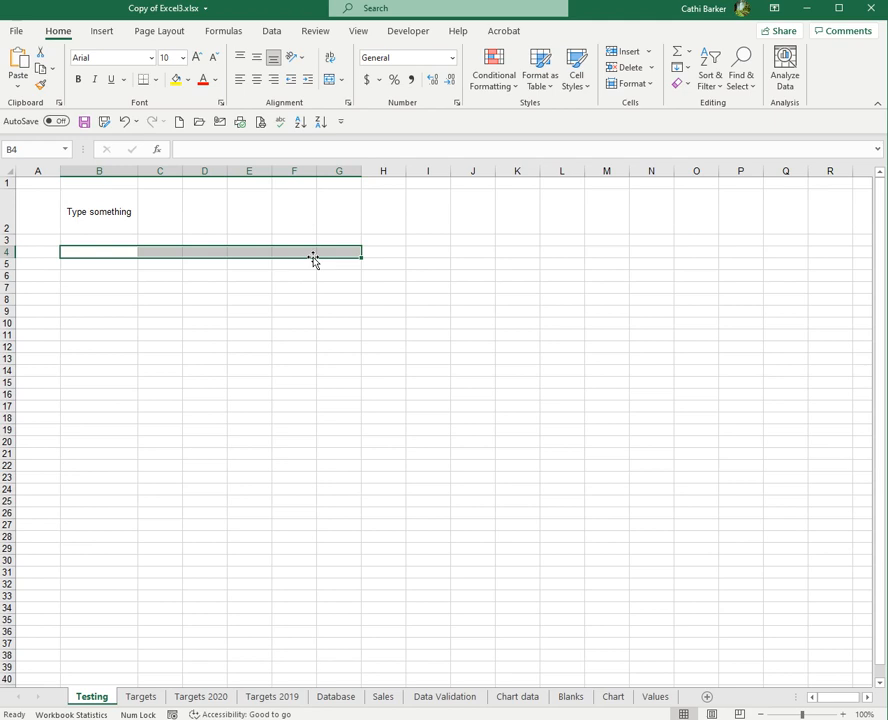
{"action": "left_click", "coordinate": [330, 84]}
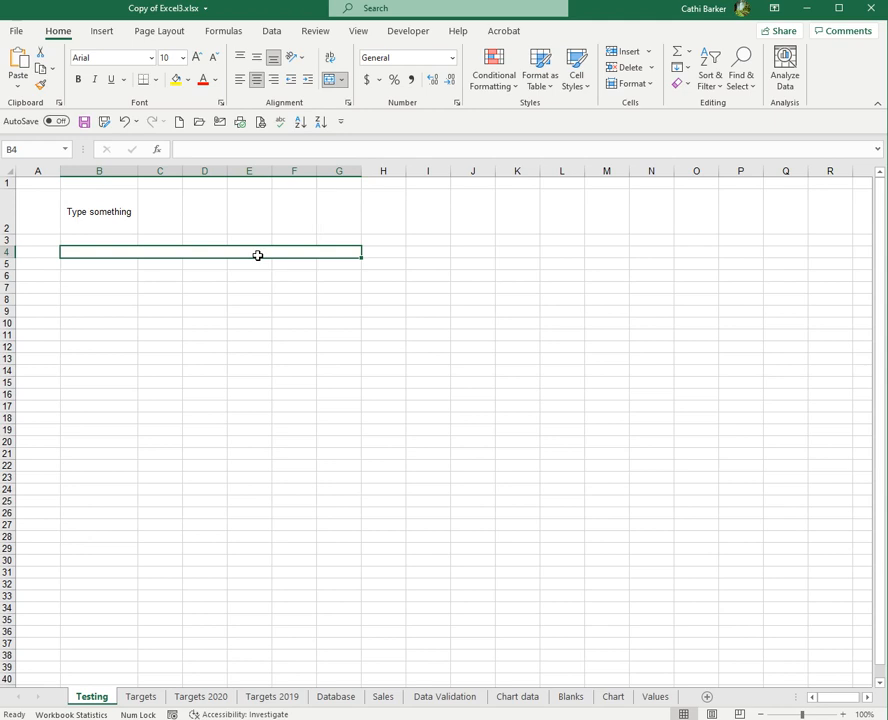
{"action": "type", "text": "I am"}
{"action": "key", "text": "BackSpace"}
{"action": "key", "text": "BackSpace"}
{"action": "key", "text": "BackSpace"}
{"action": "type", "text": "can put a heading here"}
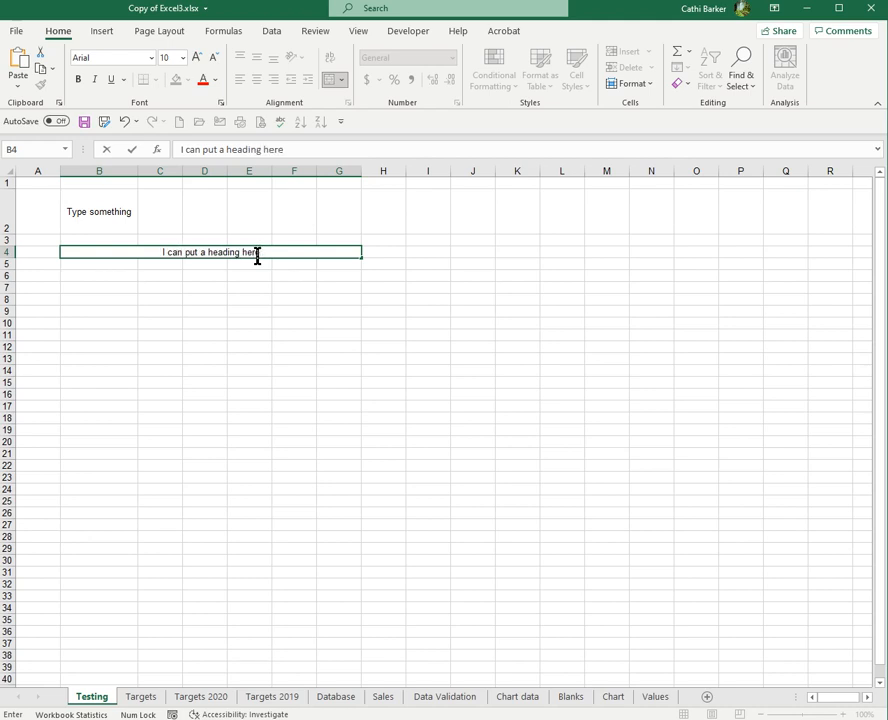
{"action": "key", "text": "Return"}
Try left and right alignment on the merged heading, then make row 4 slightly taller and centre the heading both horizontally and vertically.
{"action": "left_click", "coordinate": [258, 253]}
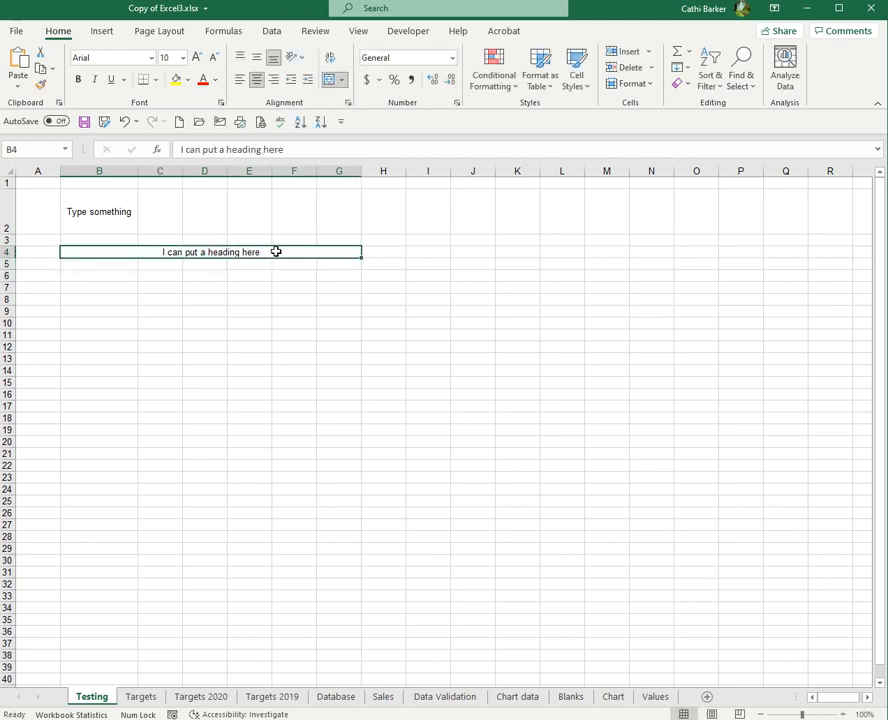
{"action": "left_click", "coordinate": [241, 80]}
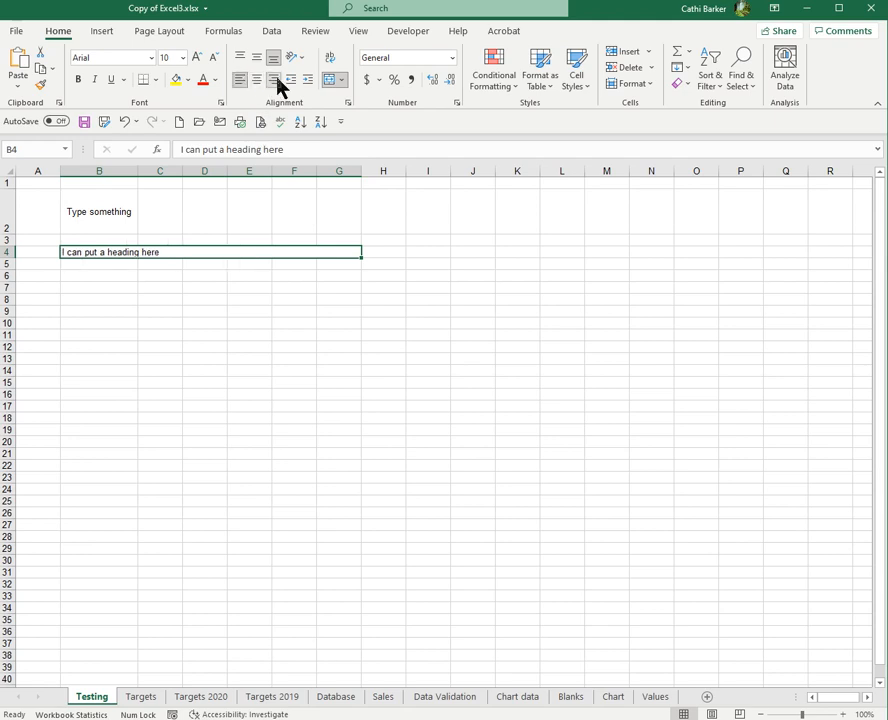
{"action": "left_click", "coordinate": [276, 80]}
{"action": "left_click", "coordinate": [257, 81]}
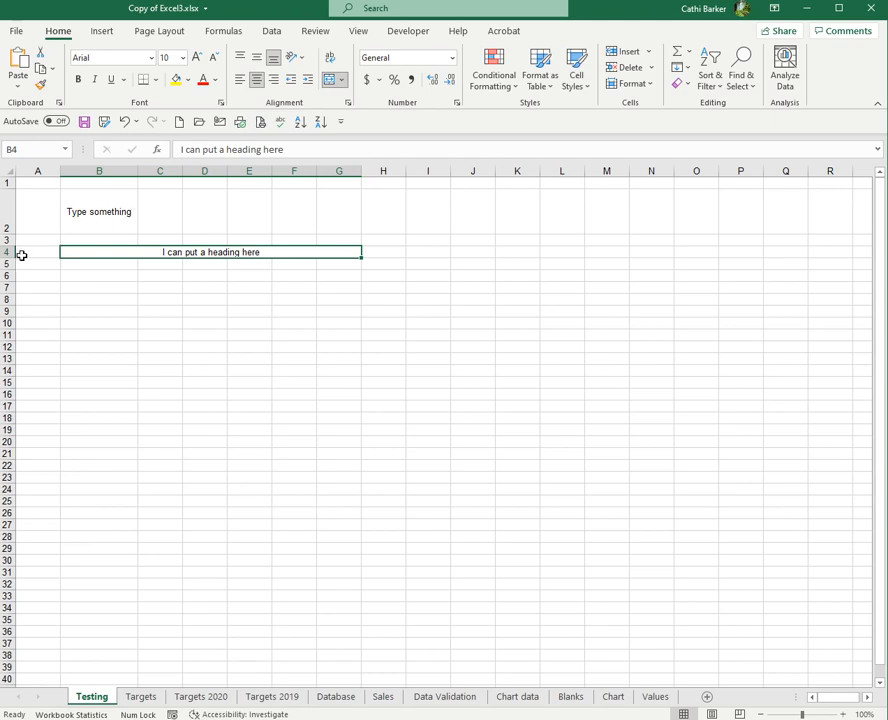
{"action": "left_click_drag", "start_coordinate": [8, 257], "coordinate": [9, 266]}
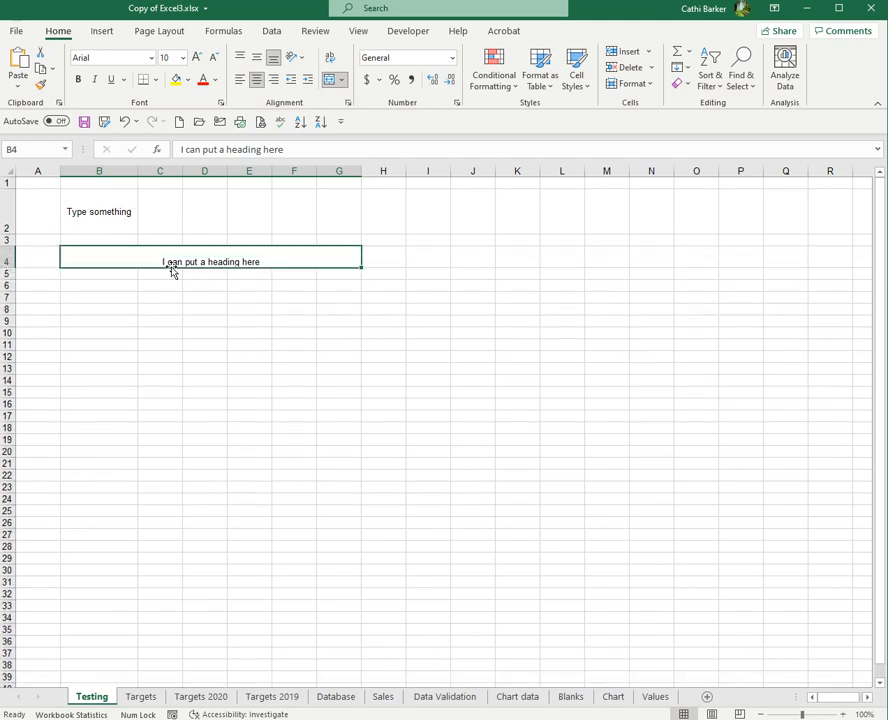
{"action": "left_click", "coordinate": [258, 63]}
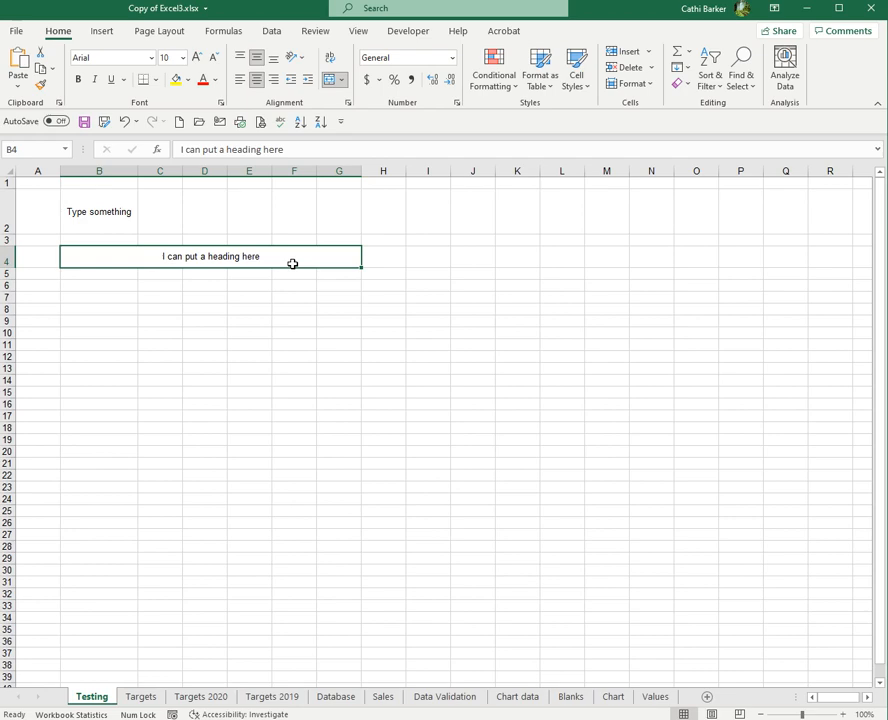
Enter the date January 2021 in cell C7.
{"action": "left_click", "coordinate": [166, 299]}
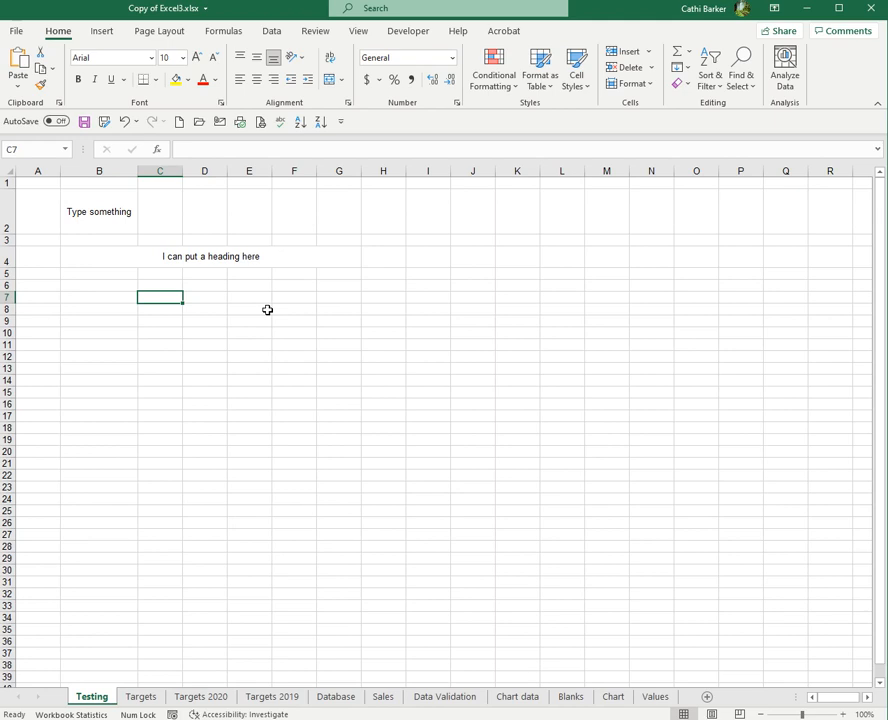
{"action": "type", "text": "Janu"}
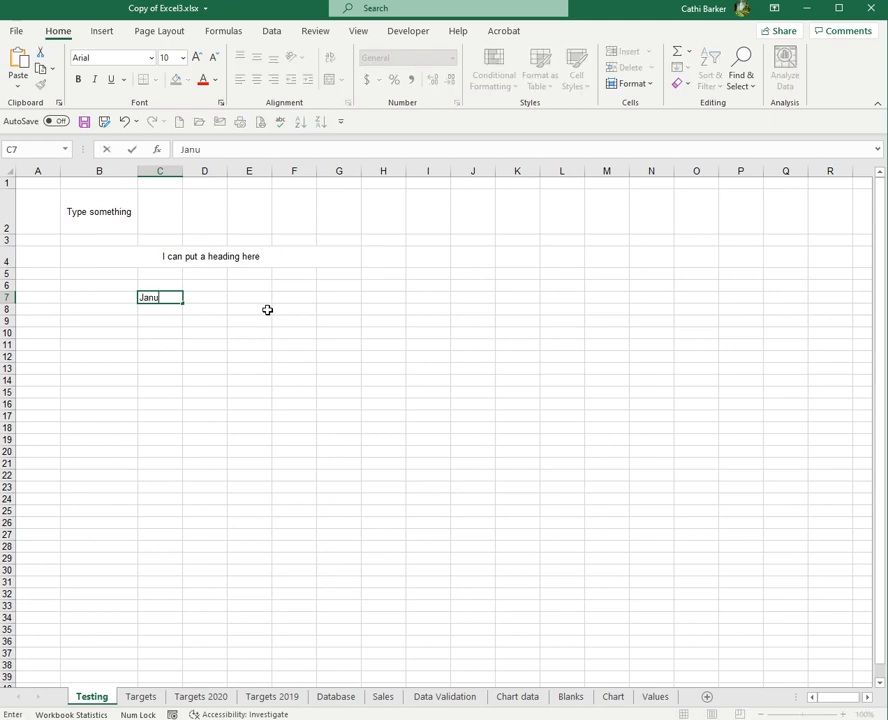
{"action": "type", "text": "ary 2021"}
{"action": "key", "text": "Return"}
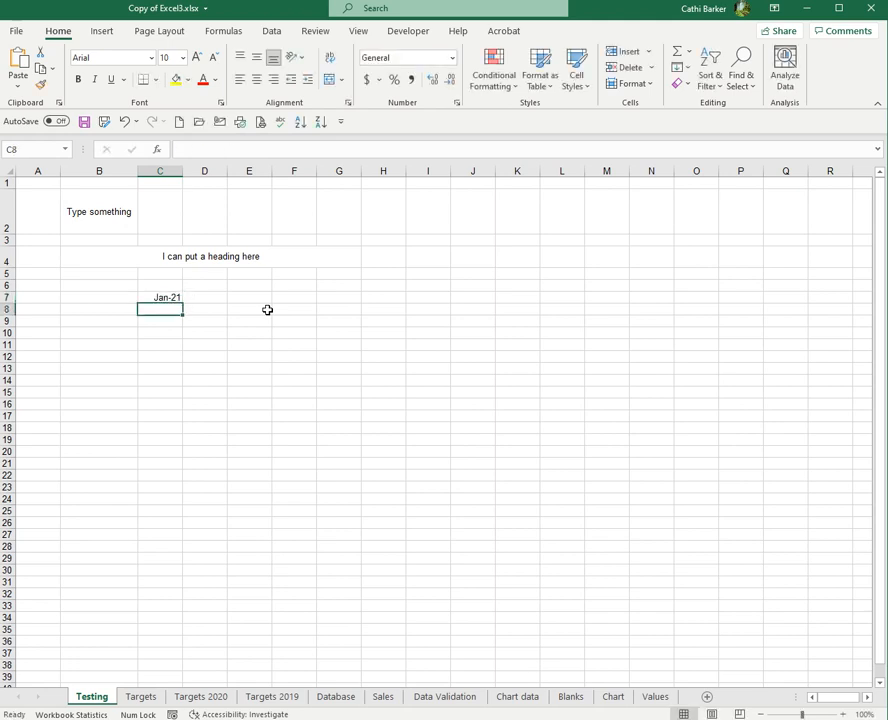
Apply the custom date format mmmm yyyy to cell C7 so it shows the full month and four-digit year.
{"action": "left_click", "coordinate": [166, 298]}
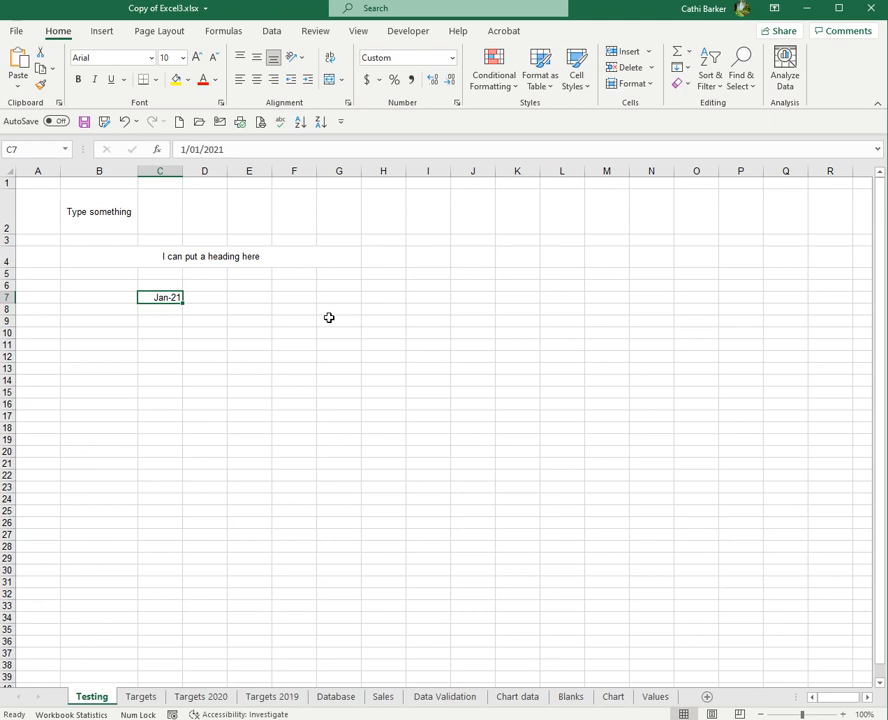
{"action": "left_click", "coordinate": [452, 62]}
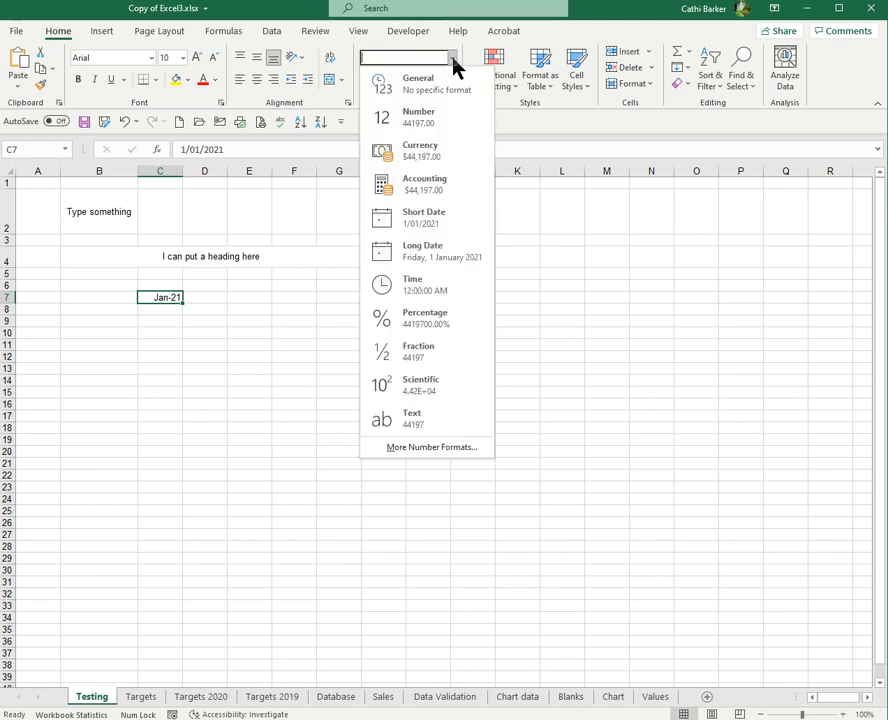
{"action": "left_click", "coordinate": [476, 447]}
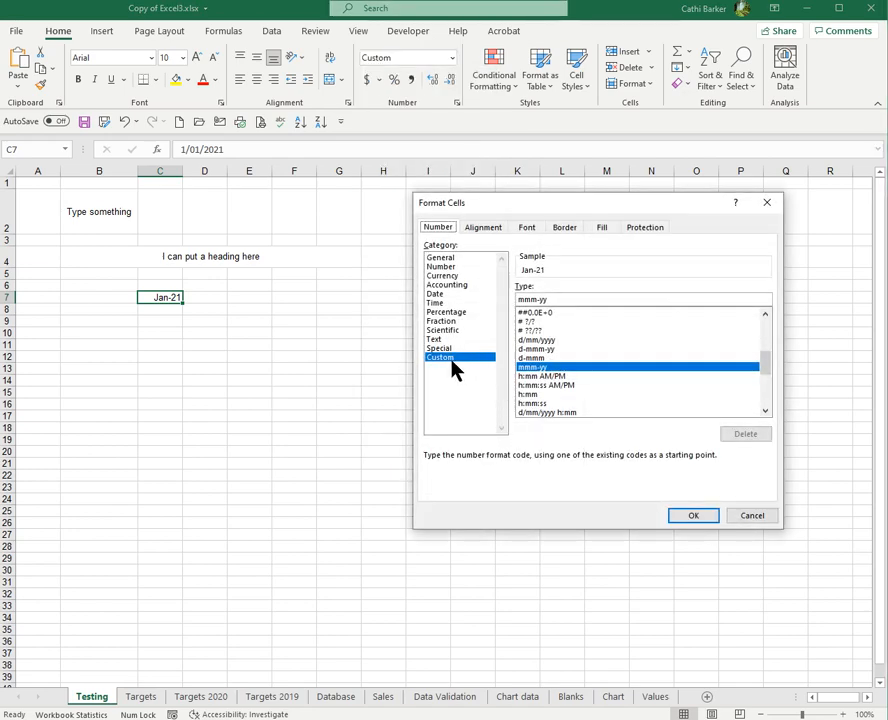
{"action": "left_click", "coordinate": [554, 303]}
{"action": "type", "text": "m"}
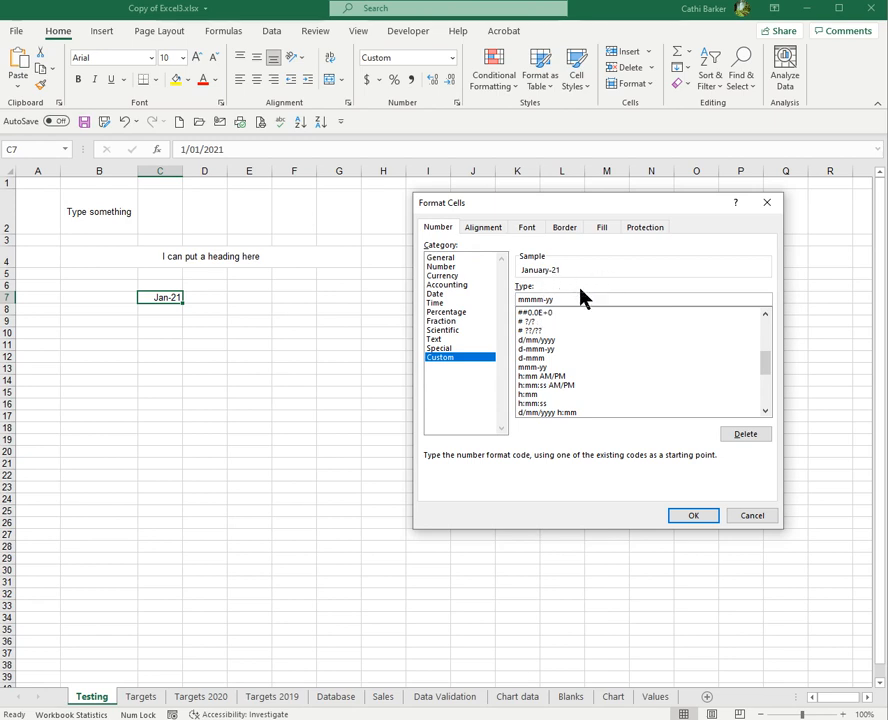
{"action": "key", "text": "Delete"}
{"action": "type", "text": "yyyy"}
{"action": "left_click", "coordinate": [703, 519]}
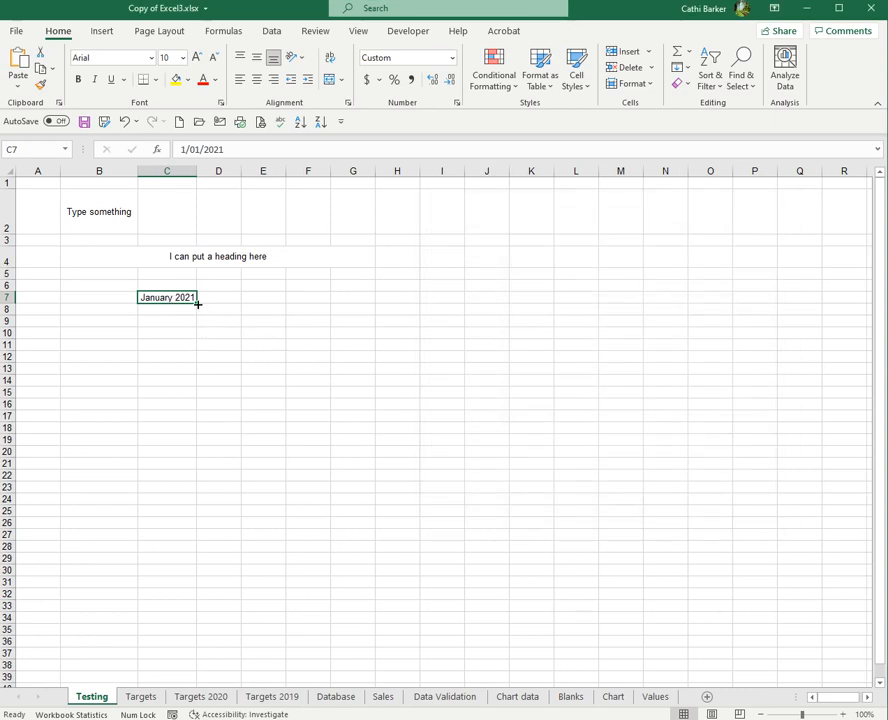
Fill the date from C7 across to O7 and autofit the widths of columns D and E.
{"action": "left_click_drag", "start_coordinate": [198, 304], "coordinate": [734, 302]}
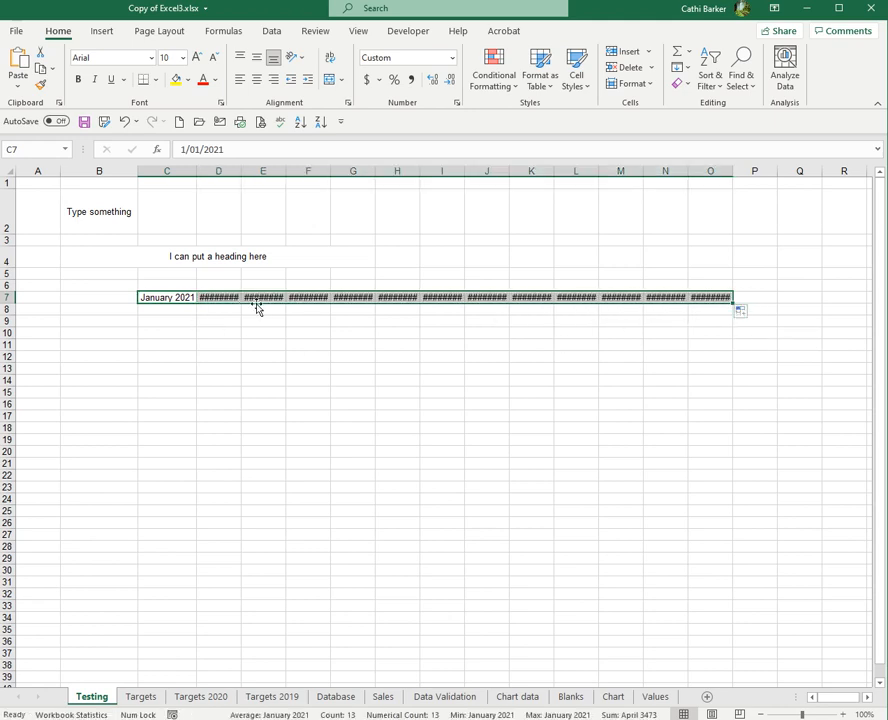
{"action": "left_click_drag", "start_coordinate": [732, 302], "coordinate": [716, 301]}
{"action": "double_click", "coordinate": [239, 170]}
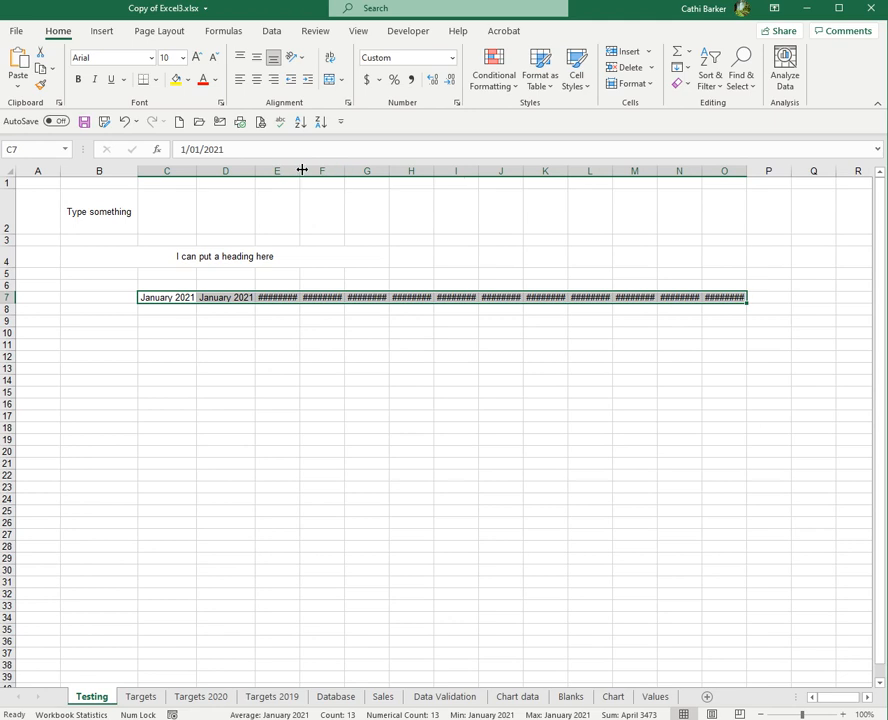
{"action": "double_click", "coordinate": [301, 170]}
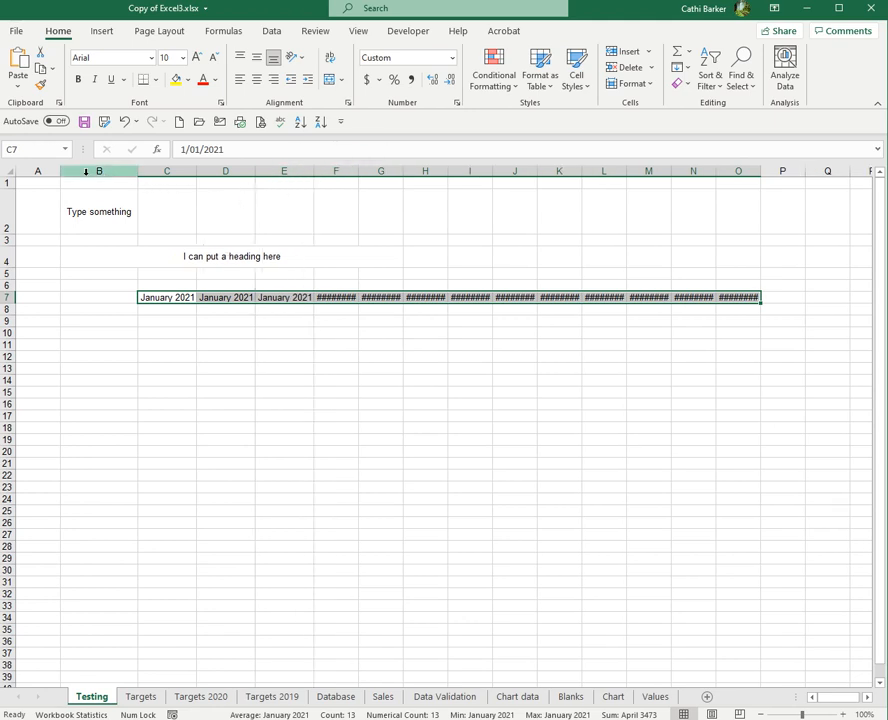
Autofit the widths of all columns on the sheet.
{"action": "left_click", "coordinate": [8, 171]}
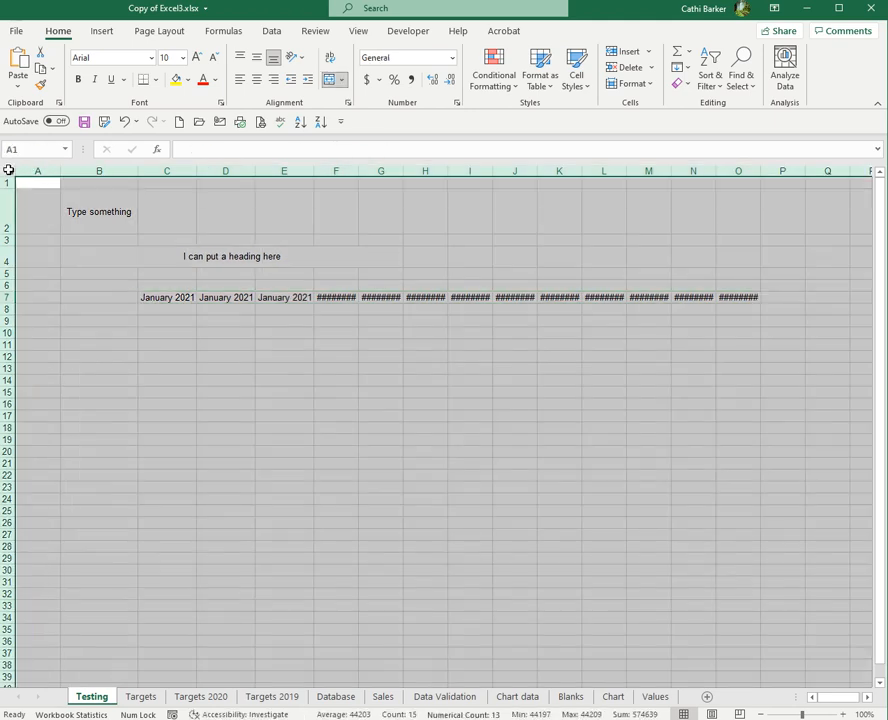
{"action": "double_click", "coordinate": [358, 170]}
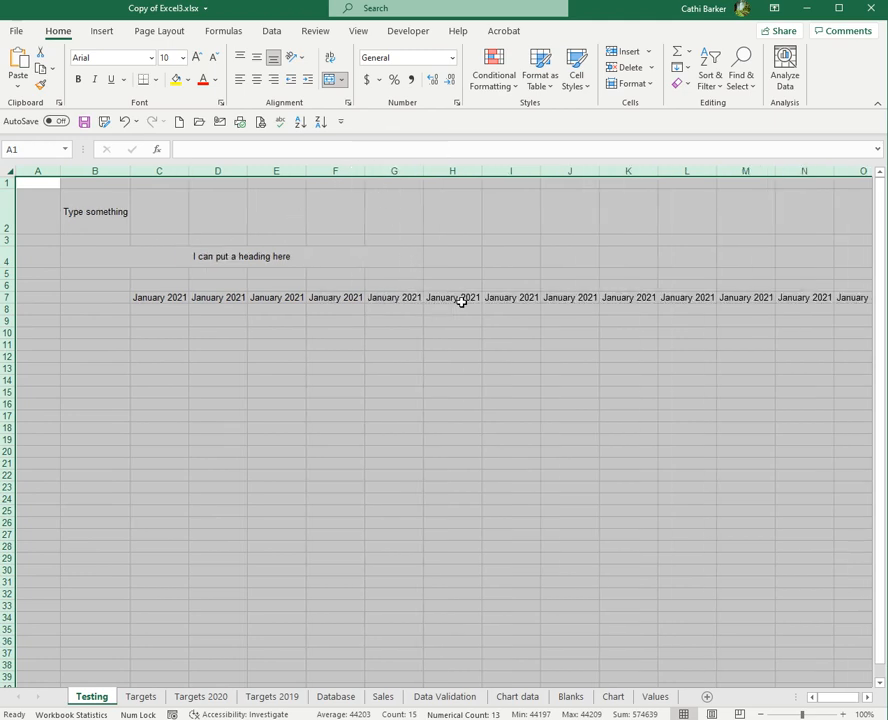
{"action": "left_click", "coordinate": [443, 298]}
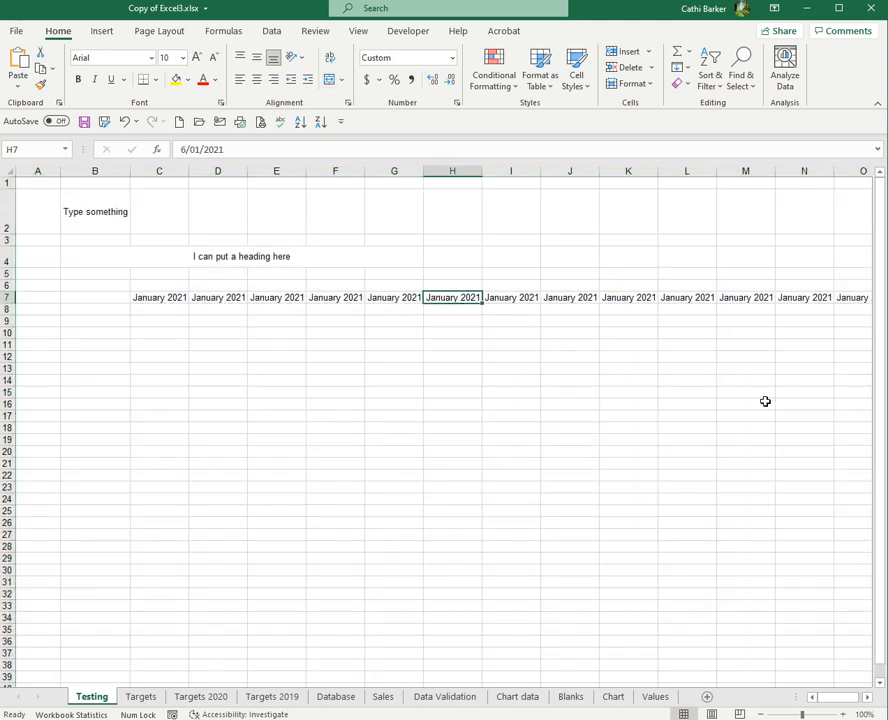
Examine the underlying date values of the filled cells in row 7, from C7 to I7.
{"action": "left_click", "coordinate": [172, 297]}
{"action": "left_click", "coordinate": [222, 297]}
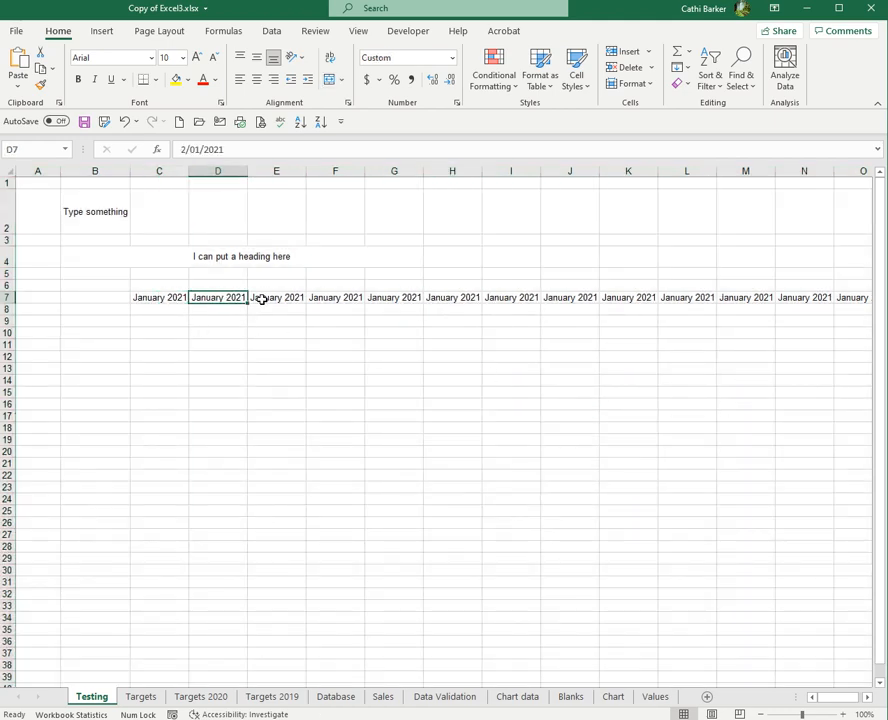
{"action": "left_click", "coordinate": [264, 295]}
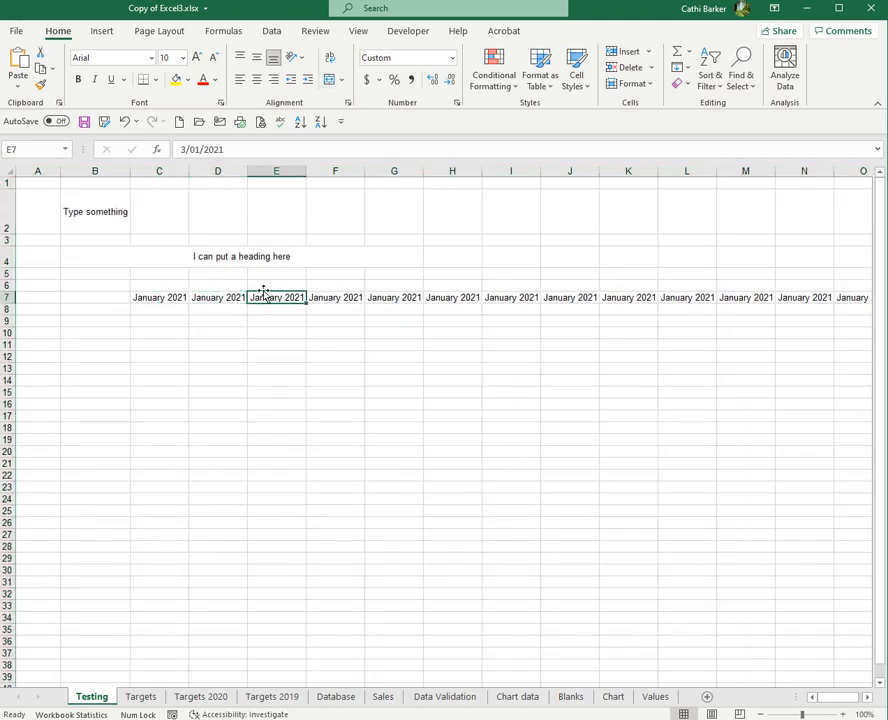
{"action": "left_click", "coordinate": [346, 299]}
{"action": "left_click", "coordinate": [392, 298]}
{"action": "left_click", "coordinate": [438, 298]}
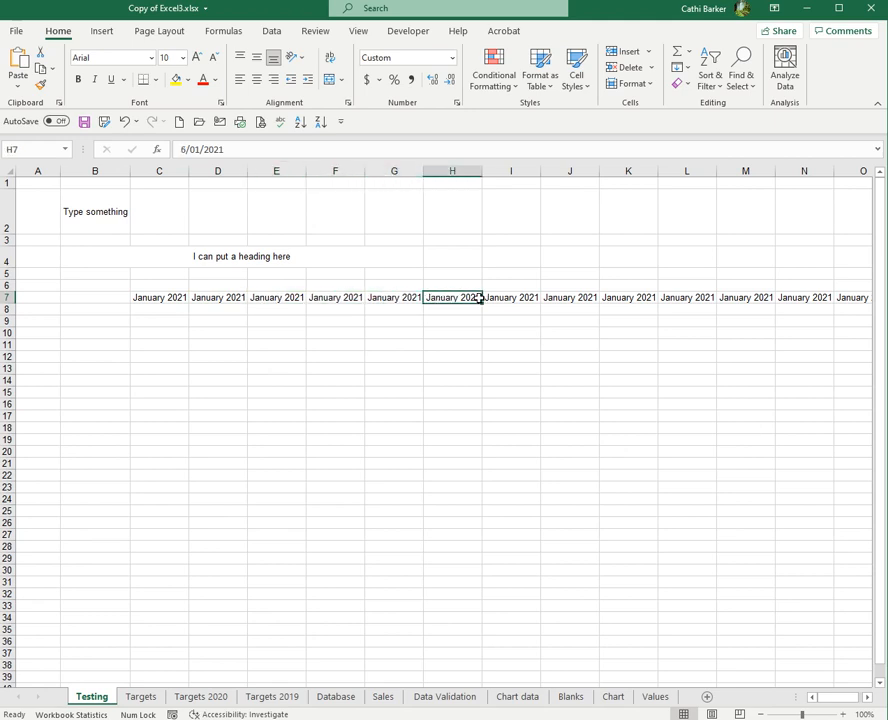
{"action": "left_click", "coordinate": [486, 305]}
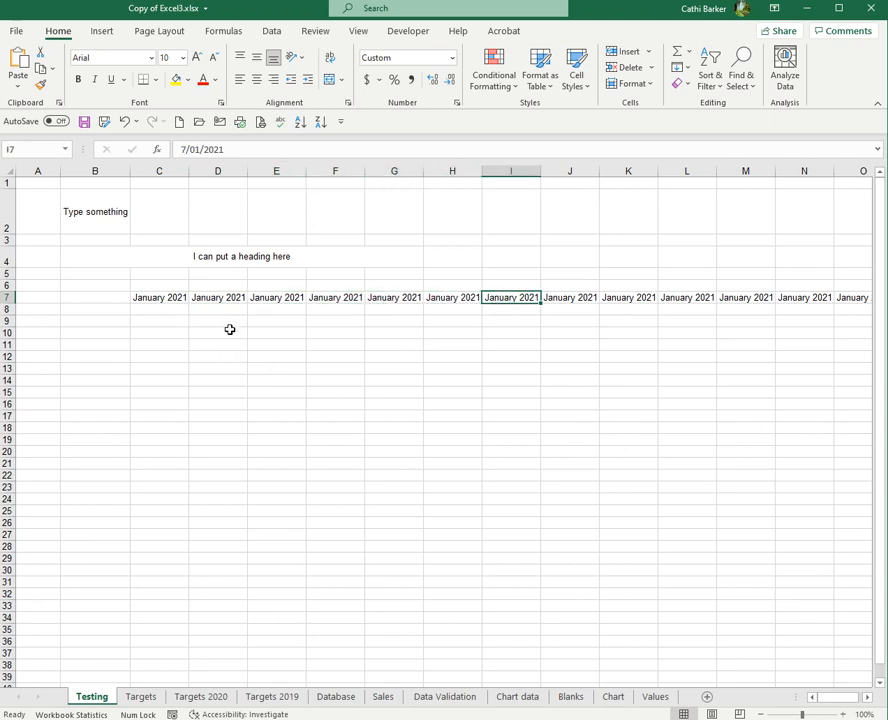
Reduce the sheet zoom to 90% and autofit all column widths again.
{"action": "left_click", "coordinate": [764, 714]}
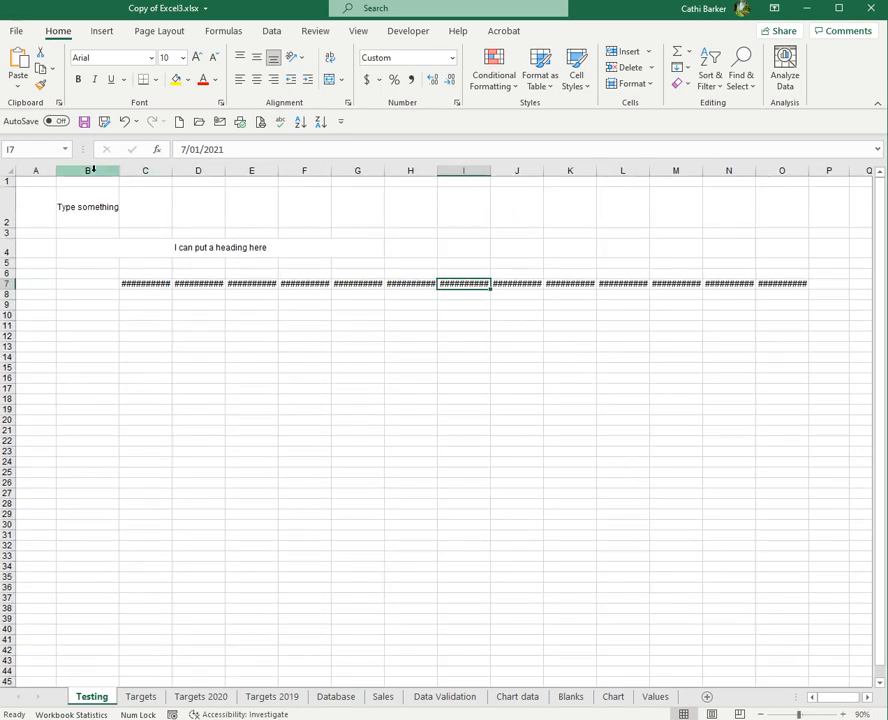
{"action": "left_click", "coordinate": [6, 171]}
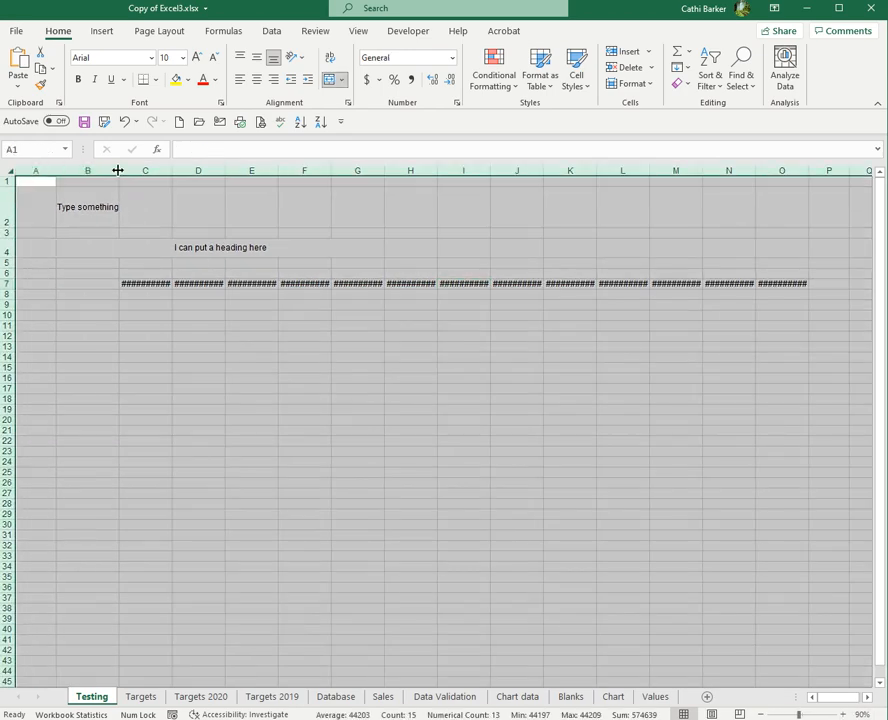
{"action": "double_click", "coordinate": [119, 171]}
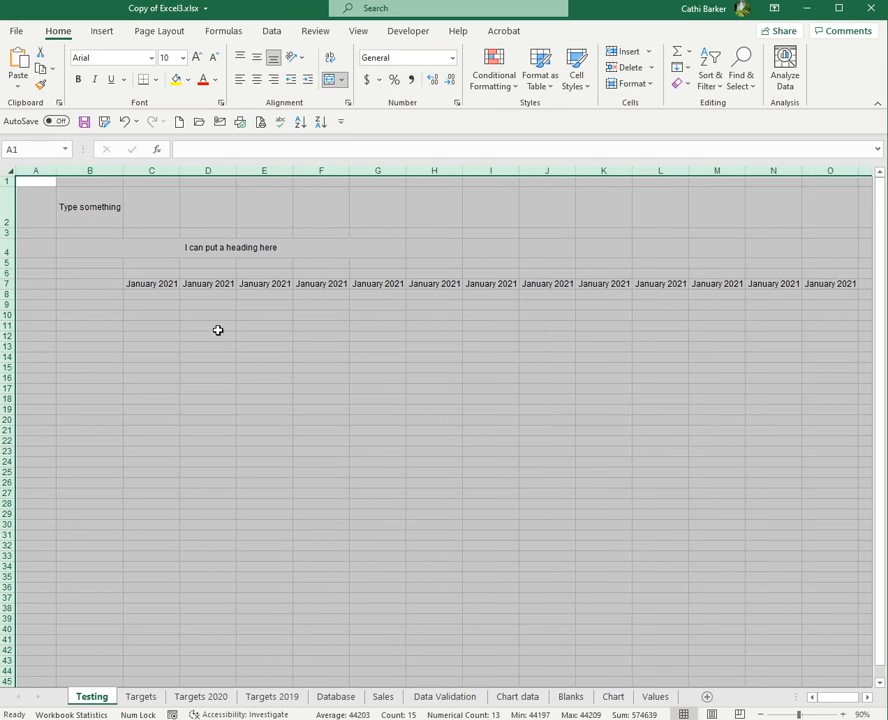
Refill the date from C7 across to O7 in monthly increments and autofit all columns to the month names.
{"action": "left_click", "coordinate": [151, 284]}
{"action": "left_click_drag", "start_coordinate": [180, 290], "coordinate": [856, 300]}
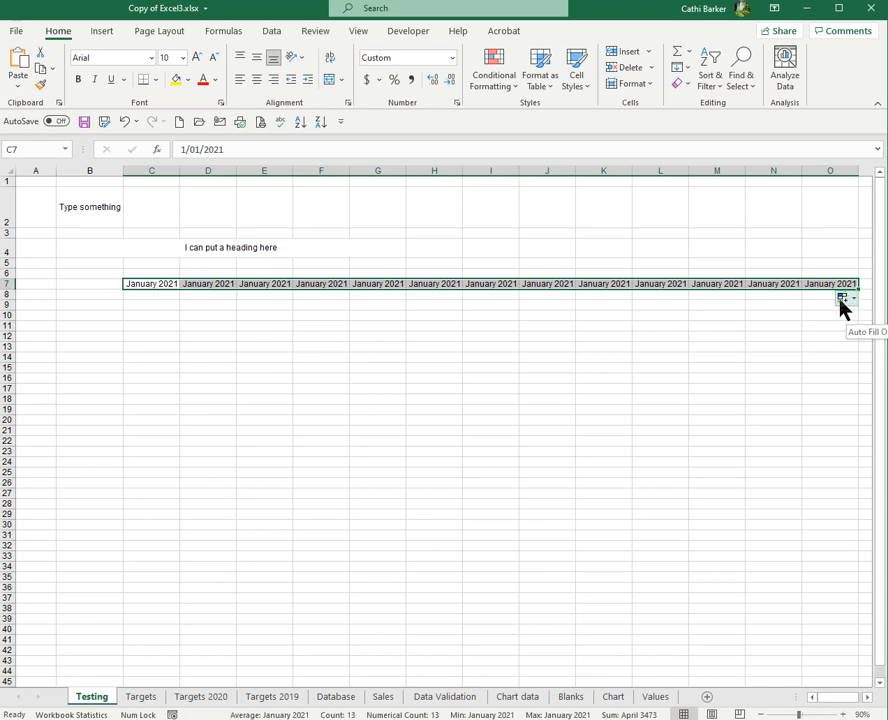
{"action": "left_click", "coordinate": [841, 299]}
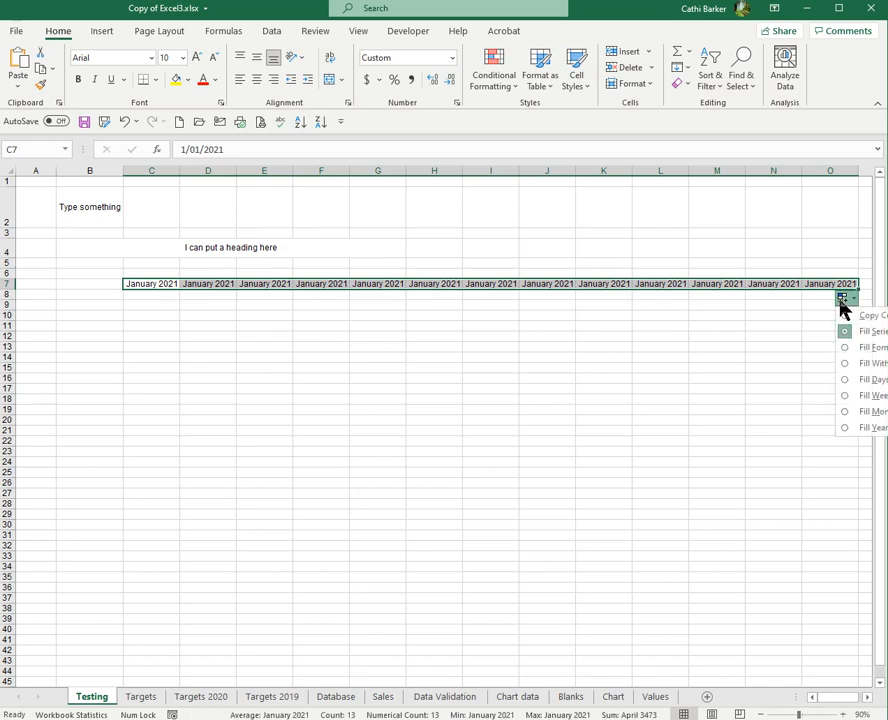
{"action": "left_click", "coordinate": [845, 412]}
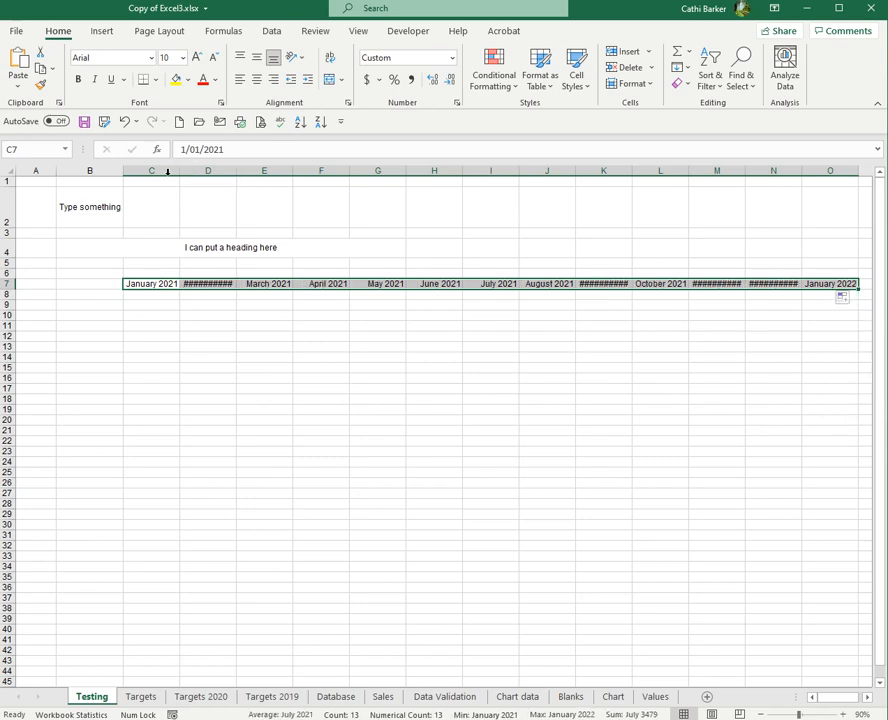
{"action": "left_click", "coordinate": [6, 170]}
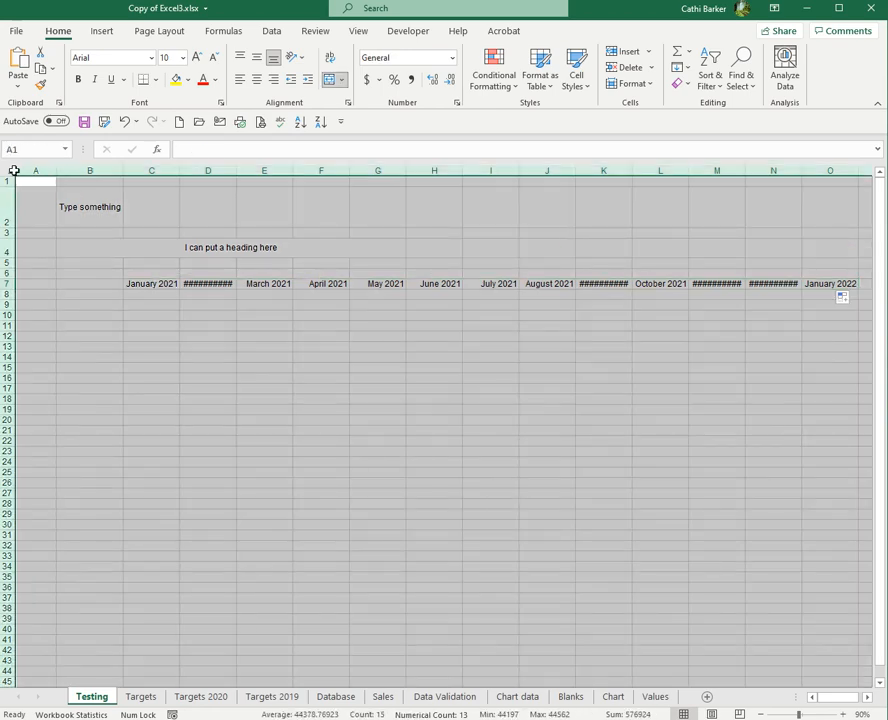
{"action": "double_click", "coordinate": [237, 170]}
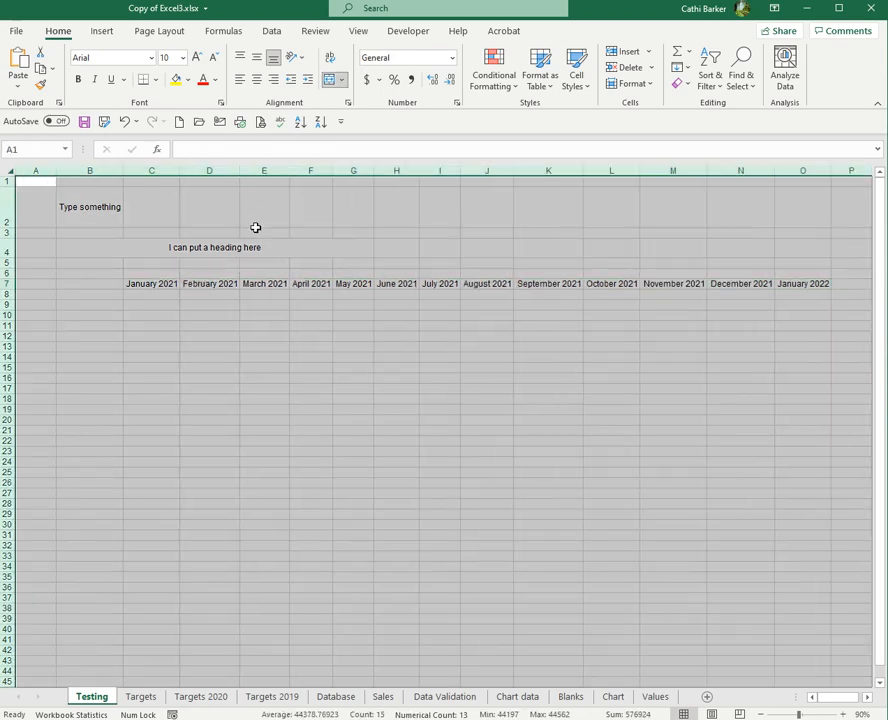
Check the underlying date values of the monthly series in cells D7 to H7.
{"action": "left_click", "coordinate": [216, 283]}
{"action": "left_click", "coordinate": [273, 283]}
{"action": "left_click", "coordinate": [310, 283]}
{"action": "left_click", "coordinate": [353, 283]}
{"action": "left_click", "coordinate": [400, 283]}
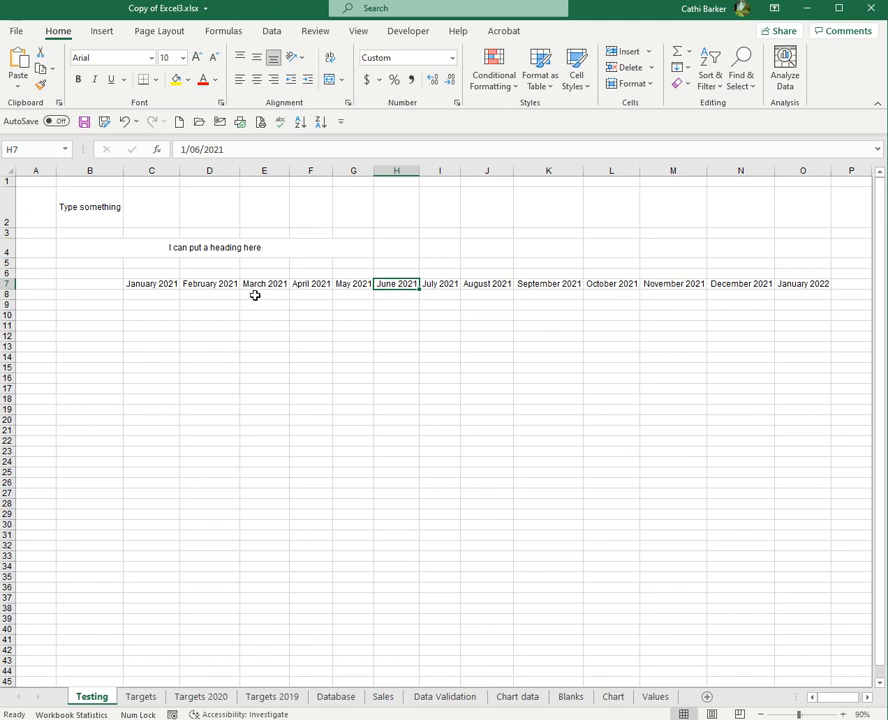
Rotate the text up in the month cells C7:O7 and make row 7 slightly taller to fit September 2021.
{"action": "left_click_drag", "start_coordinate": [153, 284], "coordinate": [800, 287]}
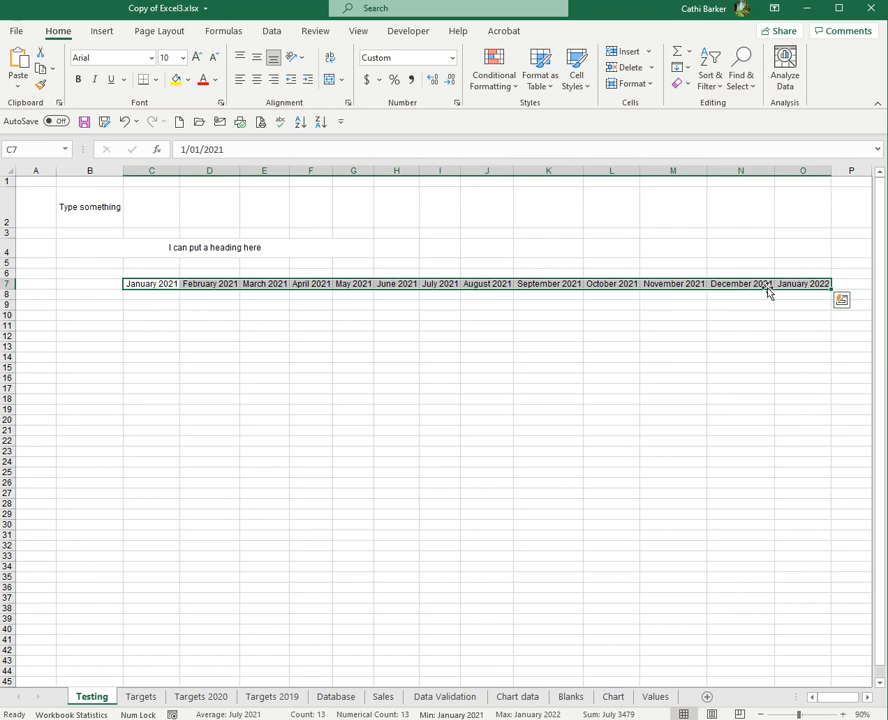
{"action": "left_click", "coordinate": [301, 62]}
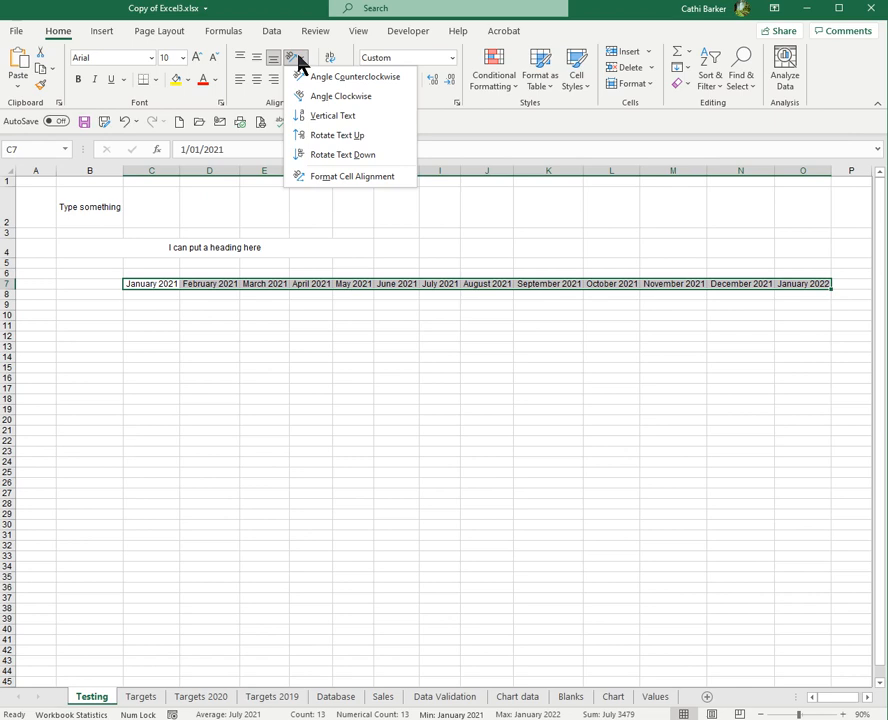
{"action": "left_click", "coordinate": [318, 138]}
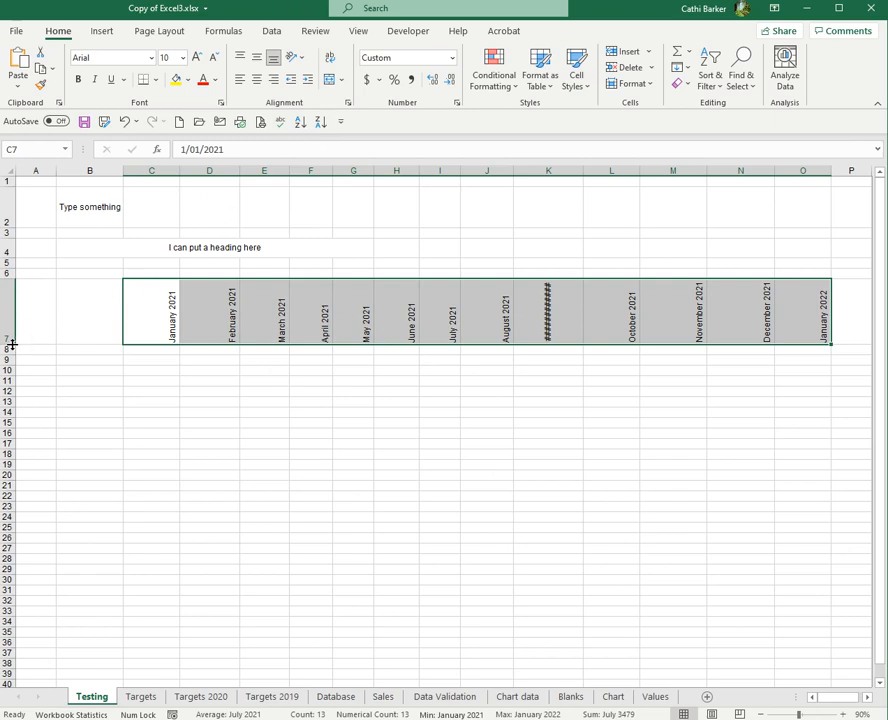
{"action": "left_click_drag", "start_coordinate": [8, 344], "coordinate": [8, 353]}
{"action": "left_click", "coordinate": [553, 326]}
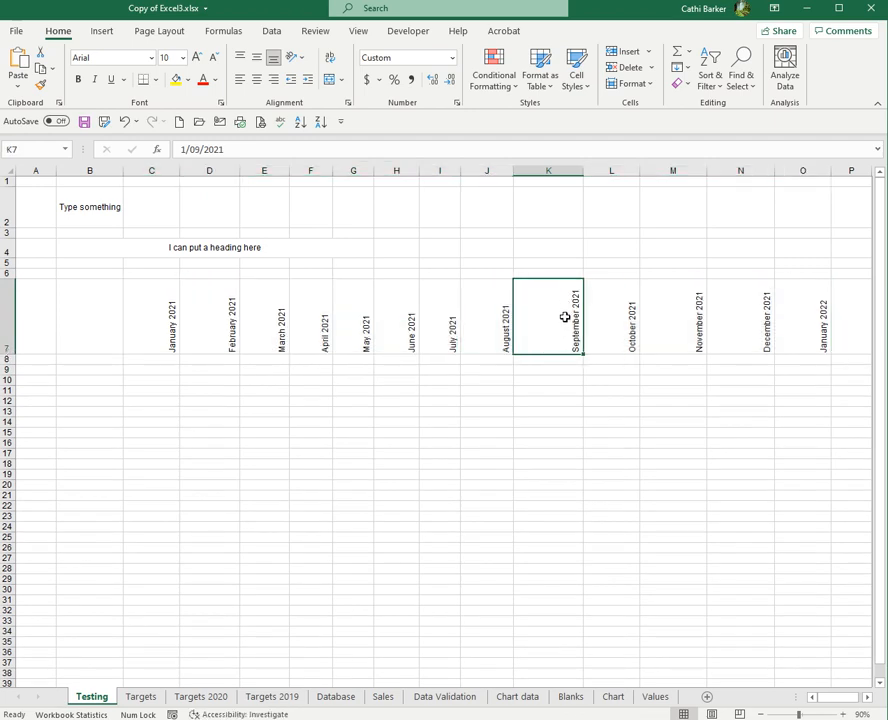
Try rotating the text down in C7:O7, then set it back to rotated up.
{"action": "left_click_drag", "start_coordinate": [159, 337], "coordinate": [808, 325]}
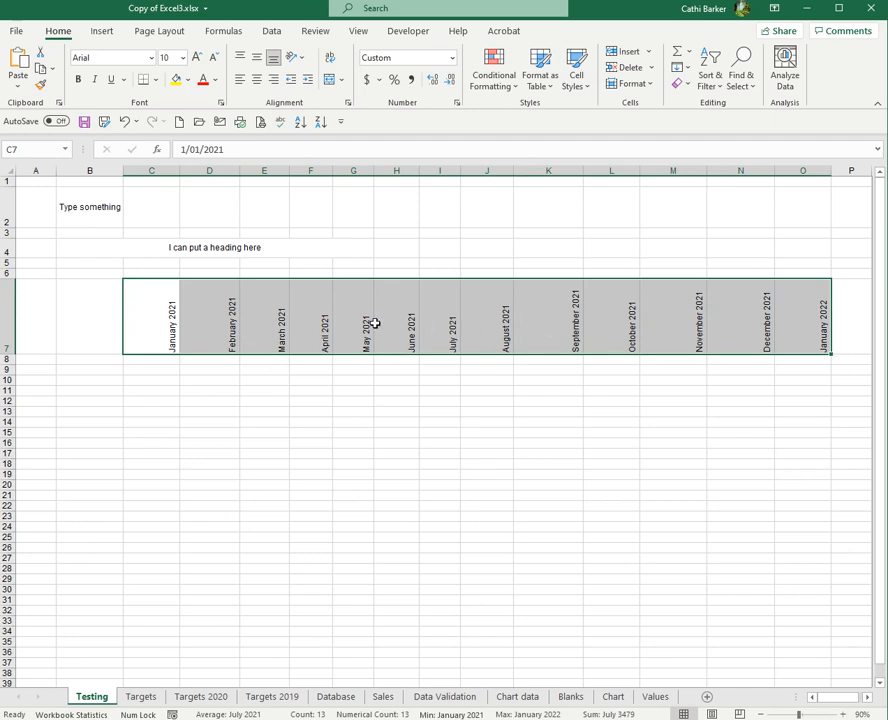
{"action": "left_click", "coordinate": [294, 57]}
{"action": "left_click", "coordinate": [343, 157]}
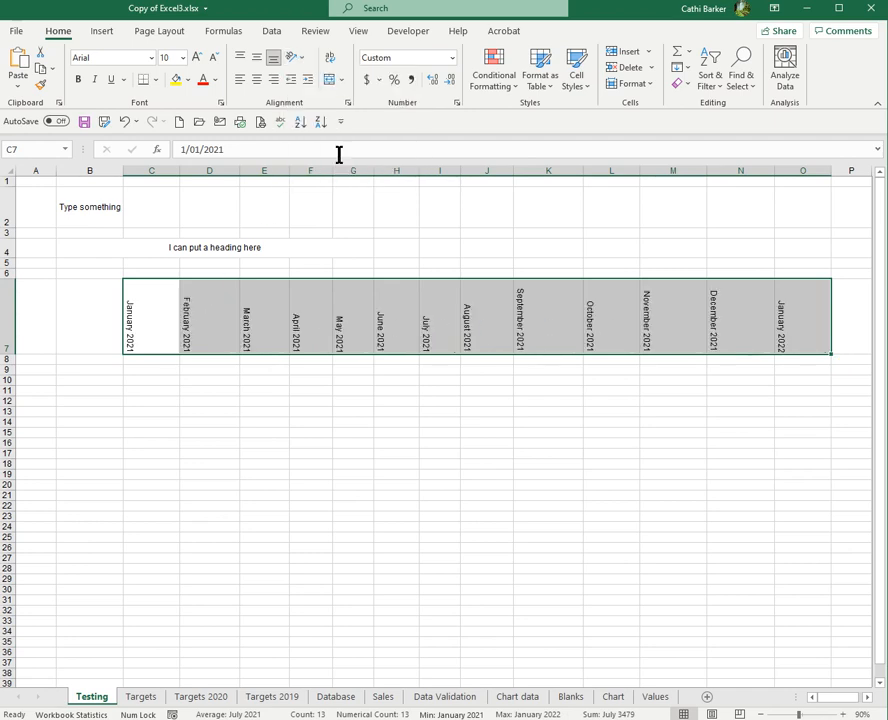
{"action": "left_click", "coordinate": [297, 58]}
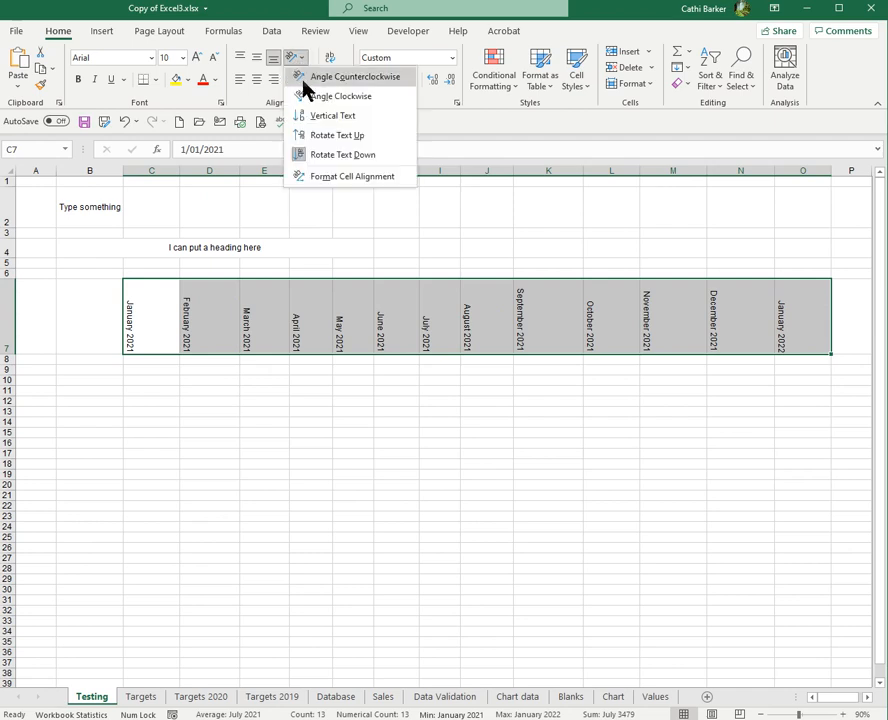
{"action": "left_click", "coordinate": [320, 137]}
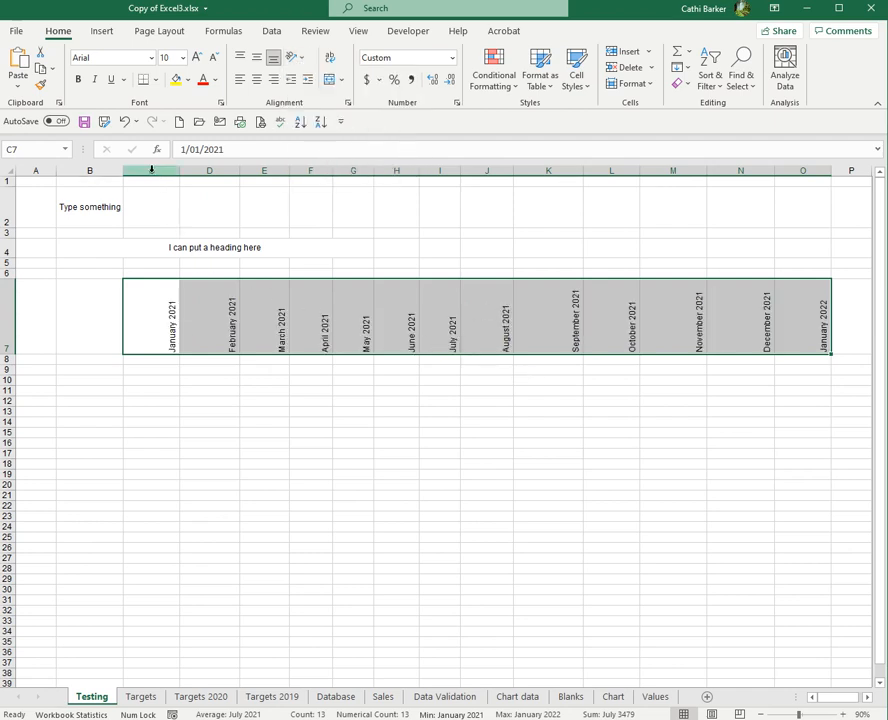
Autofit columns C to O to the narrow width of the rotated month headings.
{"action": "left_click_drag", "start_coordinate": [150, 170], "coordinate": [803, 179]}
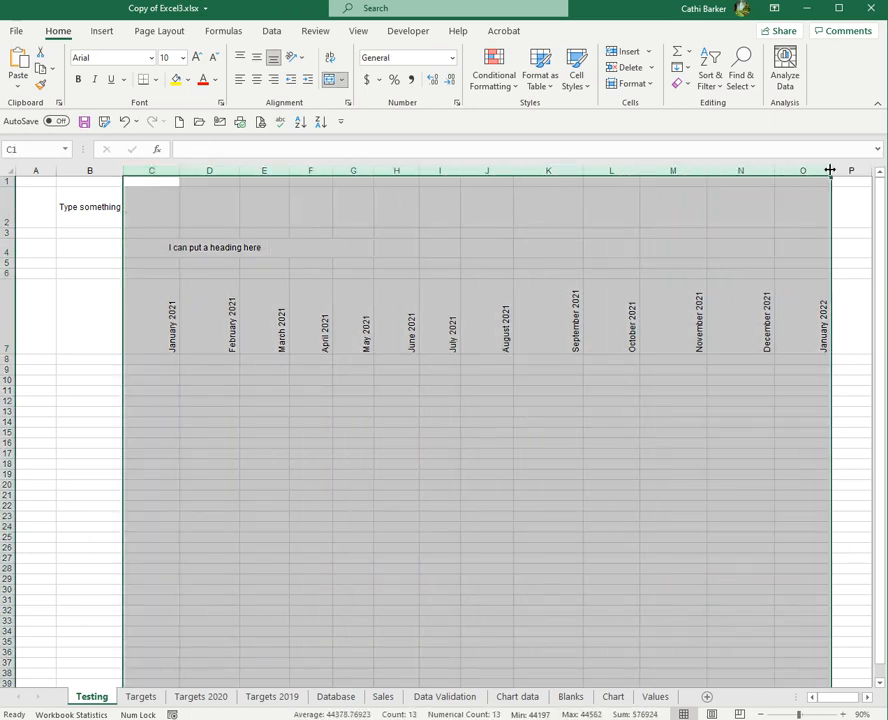
{"action": "double_click", "coordinate": [773, 169]}
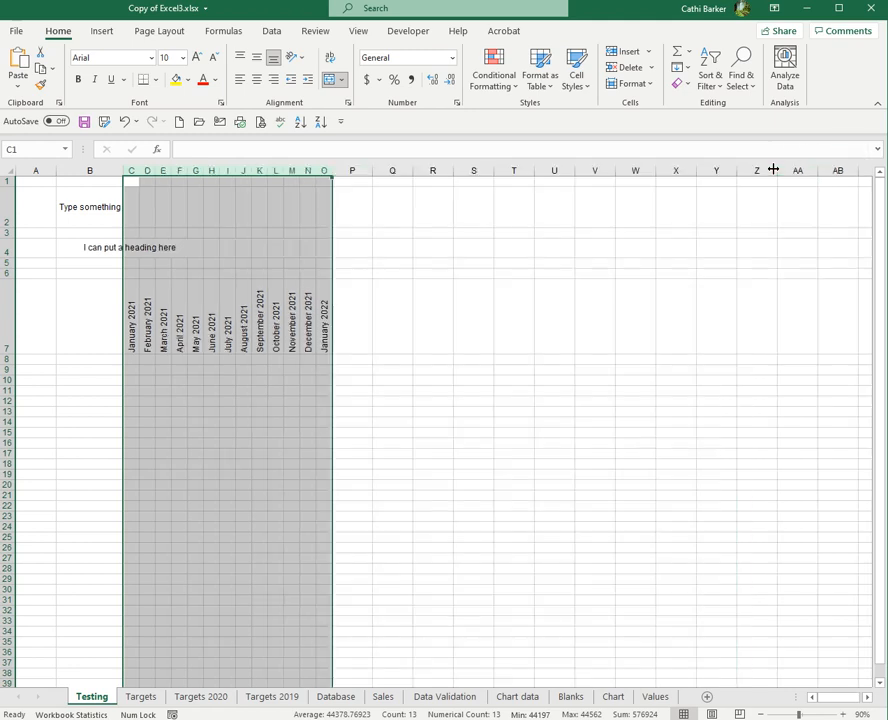
{"action": "left_click", "coordinate": [327, 369]}
{"action": "left_click", "coordinate": [133, 338]}
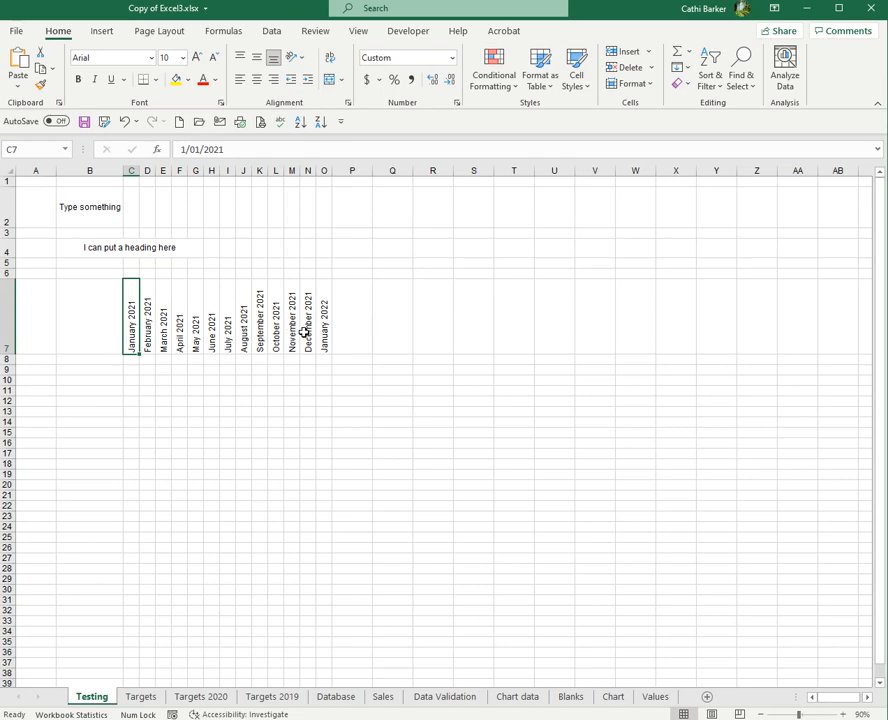
Enter Sales Figures for 2019-2020 in cell R12 and Sales Figures for 2020-2021 in cell S12.
{"action": "left_click", "coordinate": [428, 401]}
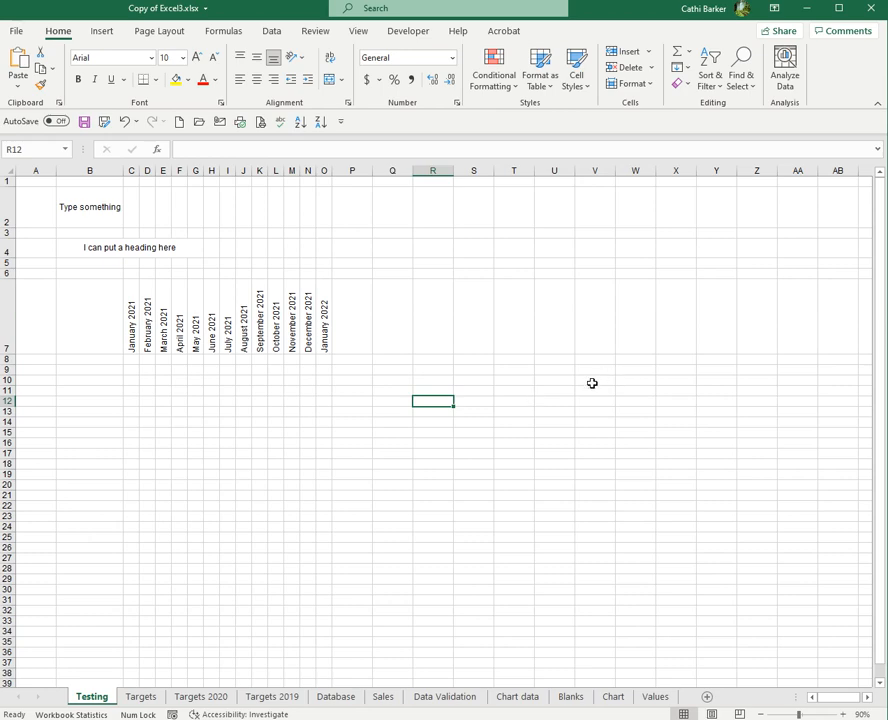
{"action": "type", "text": "Sale"}
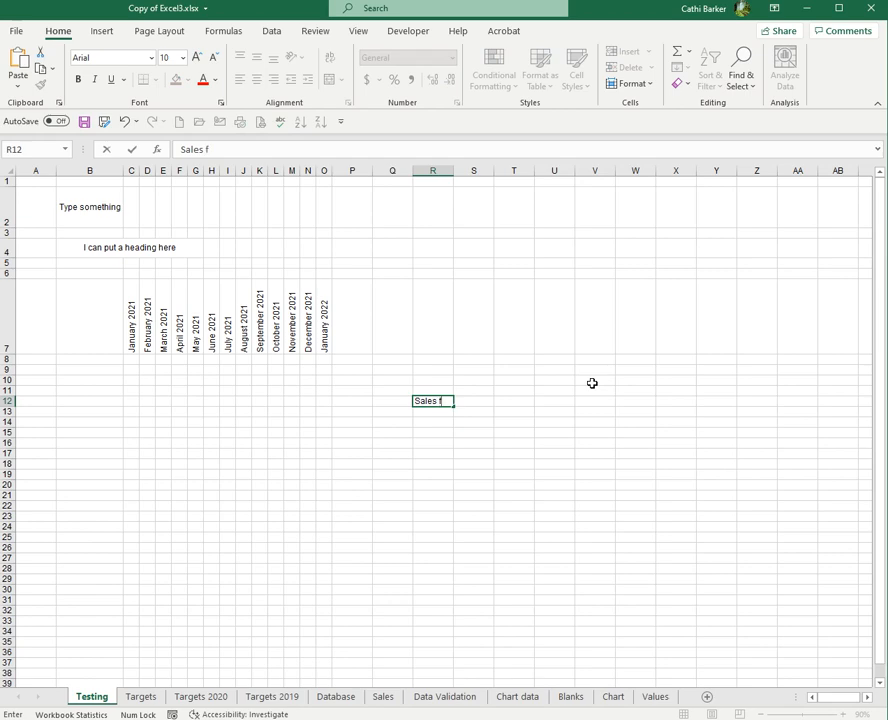
{"action": "type", "text": "s Figures for 2019-2020"}
{"action": "key", "text": "Return"}
{"action": "key", "text": "Up"}
{"action": "key", "text": "Right"}
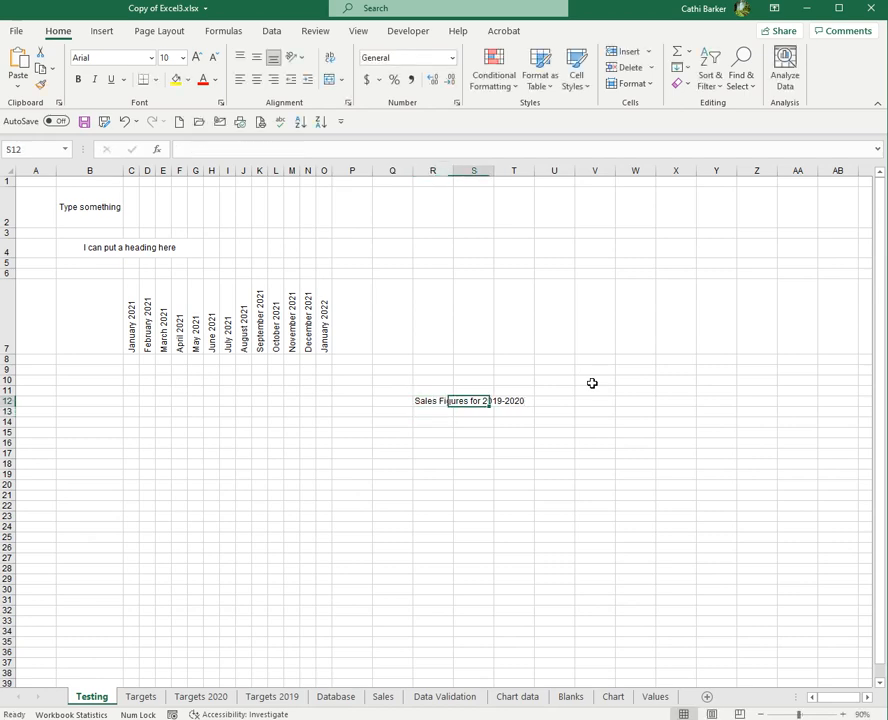
{"action": "type", "text": "Sales Figures for 2020-2021"}
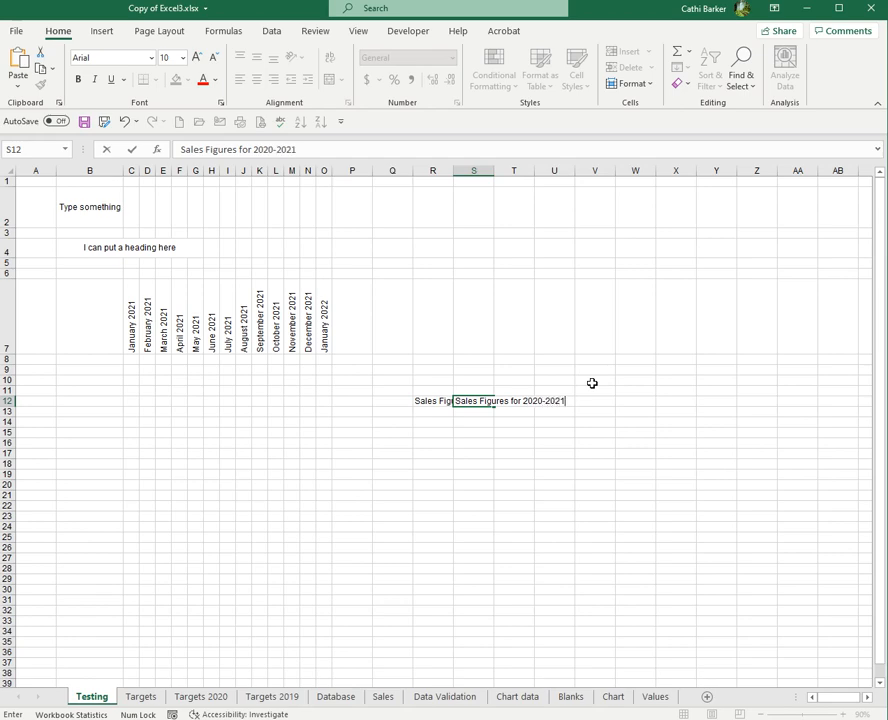
{"action": "key", "text": "Return"}
Wrap the text of the 2019-2020 heading in cell R12 and select the neighbouring heading in S12.
{"action": "left_click", "coordinate": [450, 404]}
{"action": "left_click", "coordinate": [462, 404]}
{"action": "left_click", "coordinate": [450, 404]}
{"action": "left_click", "coordinate": [472, 408]}
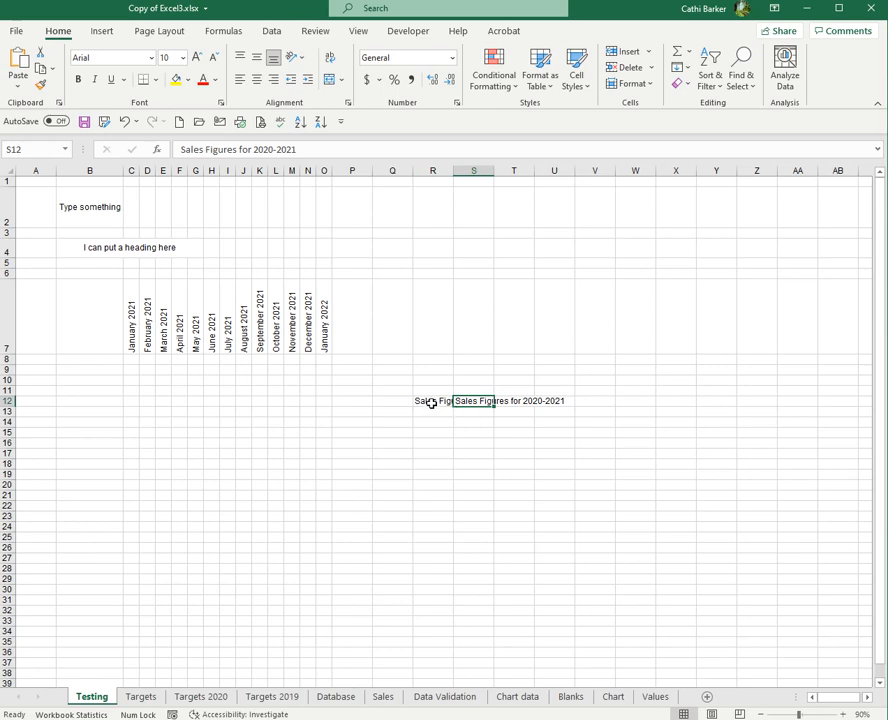
{"action": "left_click", "coordinate": [439, 408]}
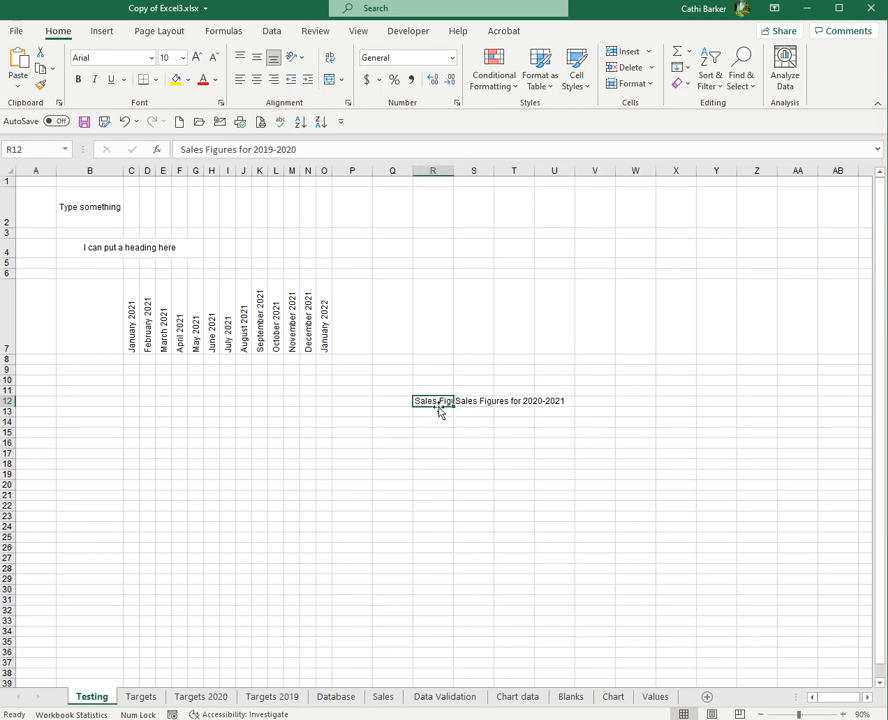
{"action": "left_click", "coordinate": [330, 58]}
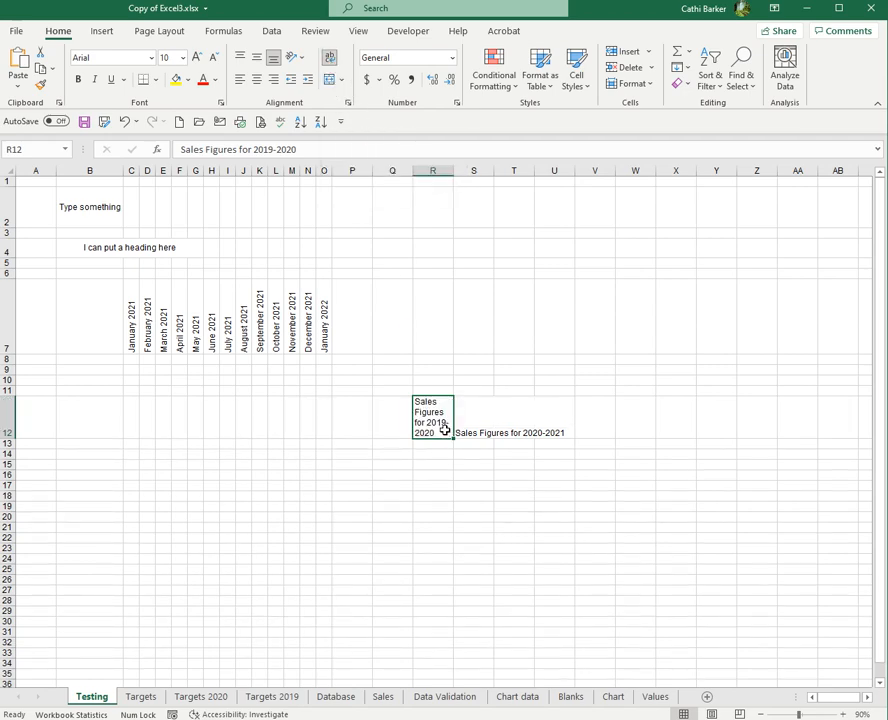
{"action": "left_click", "coordinate": [478, 424]}
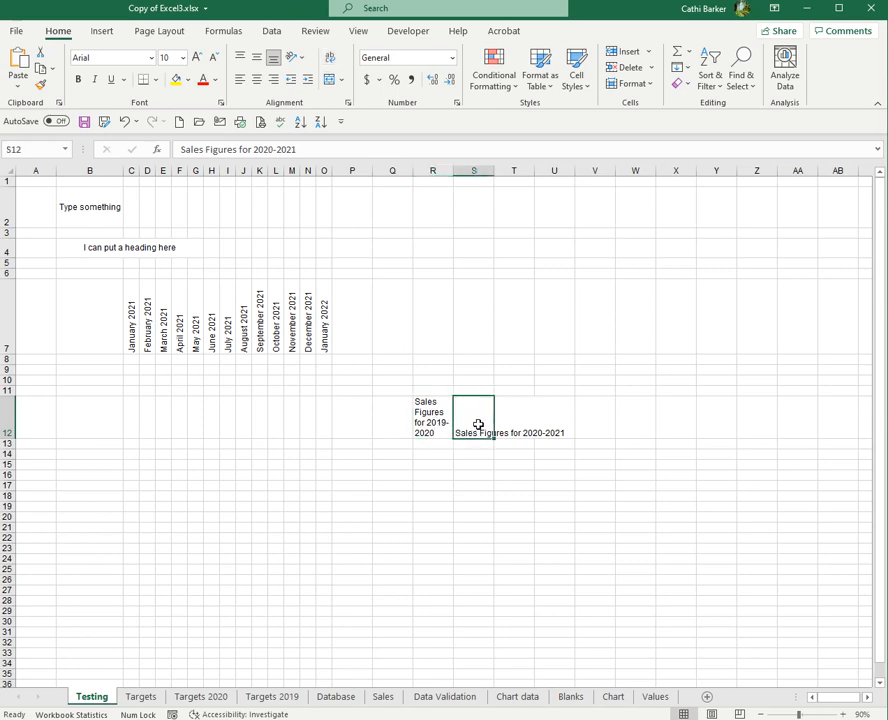
Wrap the text of the 2020-2021 heading in S12 and centre both headings in R12:S12 horizontally.
{"action": "left_click", "coordinate": [331, 62]}
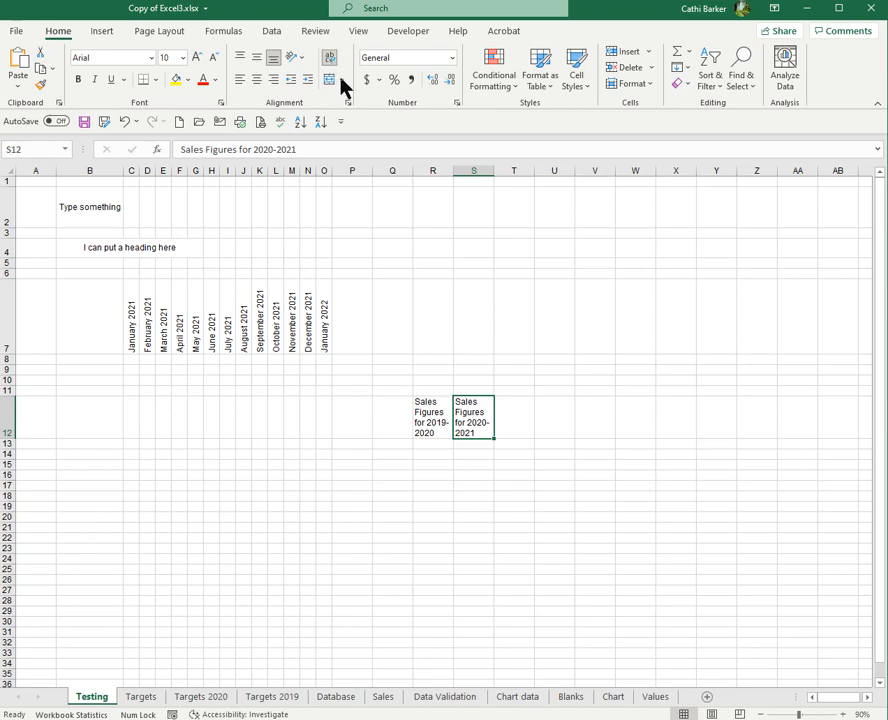
{"action": "left_click", "coordinate": [450, 424]}
{"action": "left_click_drag", "start_coordinate": [452, 424], "coordinate": [472, 422]}
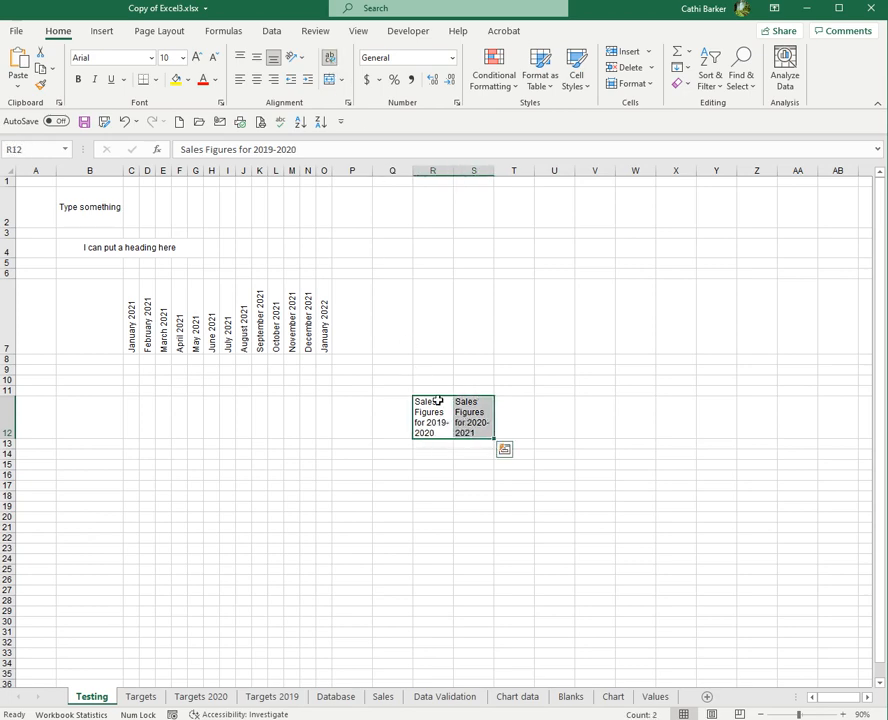
{"action": "left_click", "coordinate": [257, 85]}
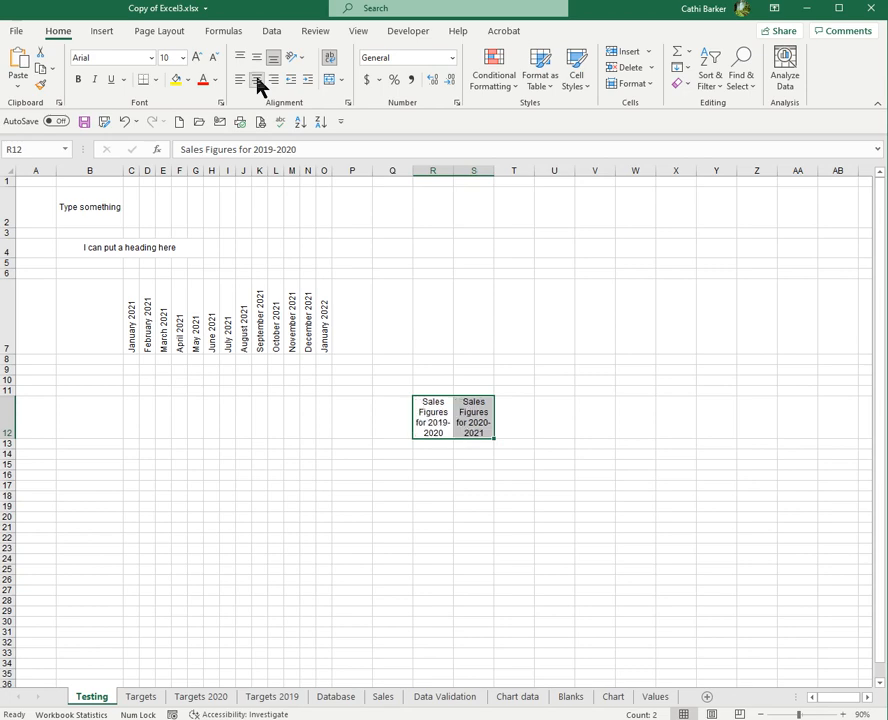
Try a wider column S, then bring it back to about its former width.
{"action": "left_click", "coordinate": [476, 430]}
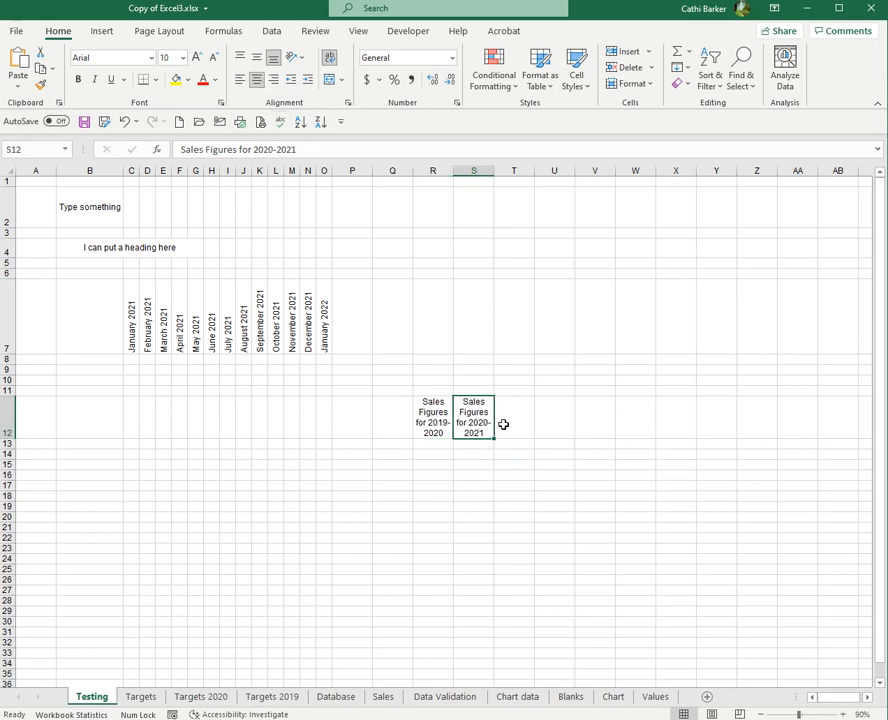
{"action": "left_click_drag", "start_coordinate": [493, 171], "coordinate": [507, 171]}
{"action": "mouse_move", "coordinate": [507, 171]}
{"action": "left_mouse_down"}
{"action": "mouse_move", "coordinate": [516, 171]}
{"action": "mouse_move", "coordinate": [494, 171]}
{"action": "left_mouse_up"}
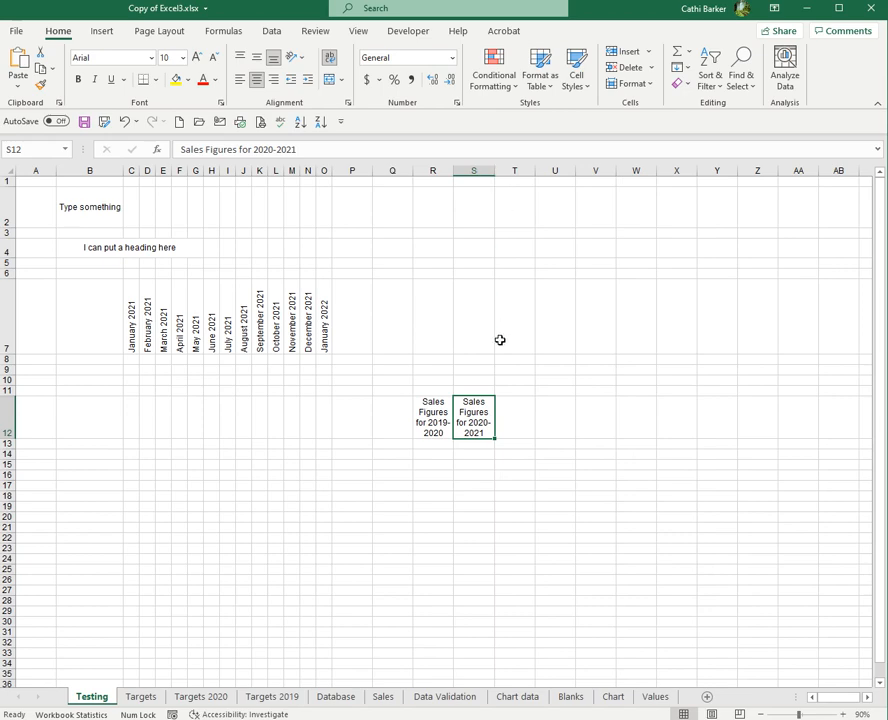
Enter Sales Figures for 2019-2020 in R14 with manual line breaks after Sales, Figures and for.
{"action": "left_click", "coordinate": [438, 456]}
{"action": "type", "text": "Sa"}
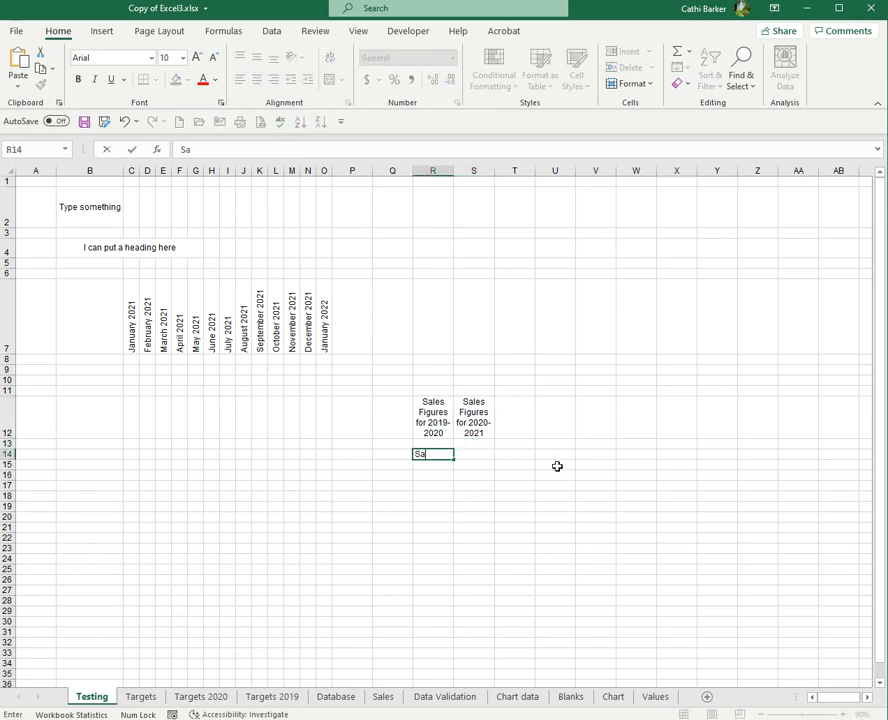
{"action": "type", "text": "les Figu"}
{"action": "key", "text": "alt+Return"}
{"action": "type", "text": "Figures"}
{"action": "key", "text": "alt+Return"}
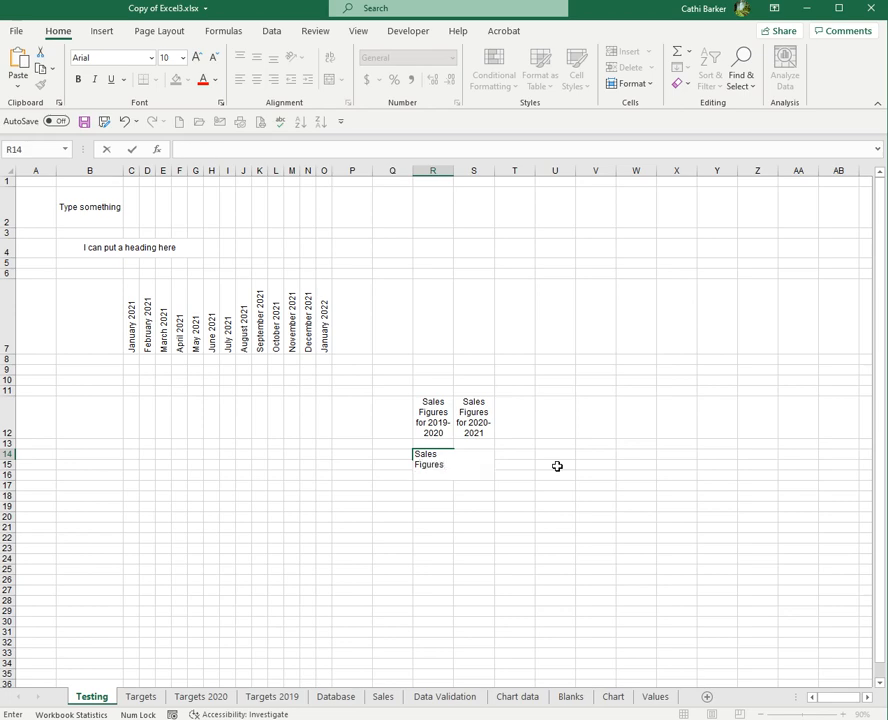
{"action": "type", "text": "for"}
{"action": "key", "text": "alt+Return"}
{"action": "type", "text": "2019-2020"}
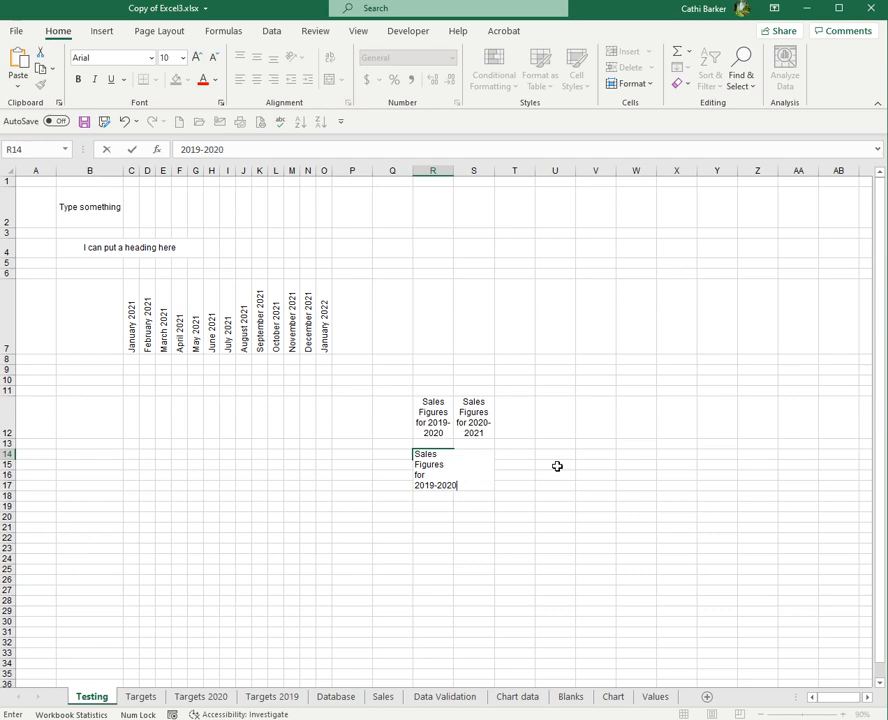
{"action": "key", "text": "Return"}
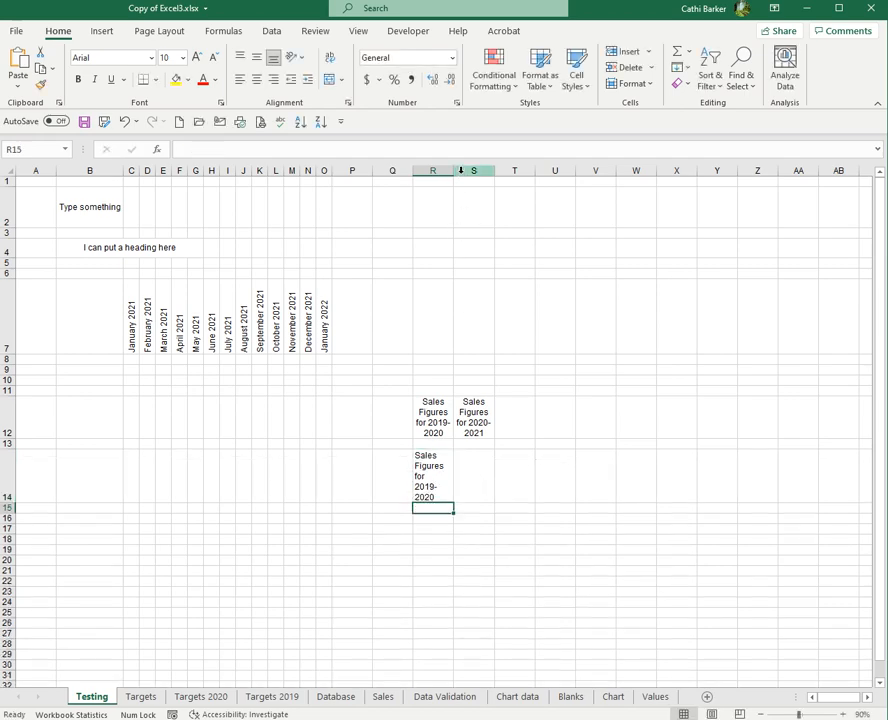
Widen column R slightly so 2019-2020 fits on one line, and centre the heading in R14.
{"action": "left_click_drag", "start_coordinate": [456, 170], "coordinate": [462, 170]}
{"action": "left_click", "coordinate": [416, 470]}
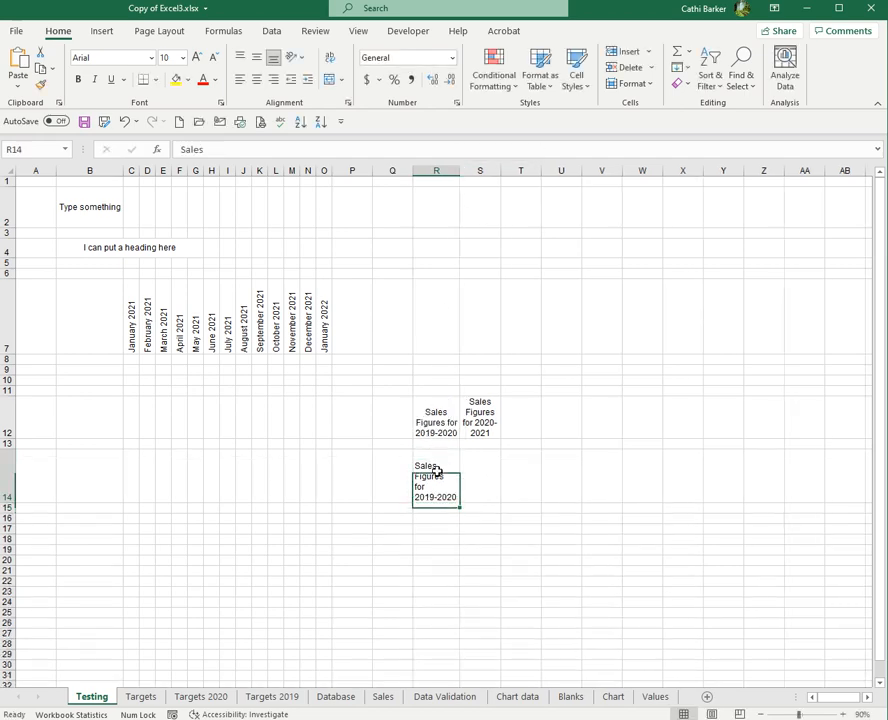
{"action": "left_click", "coordinate": [258, 84]}
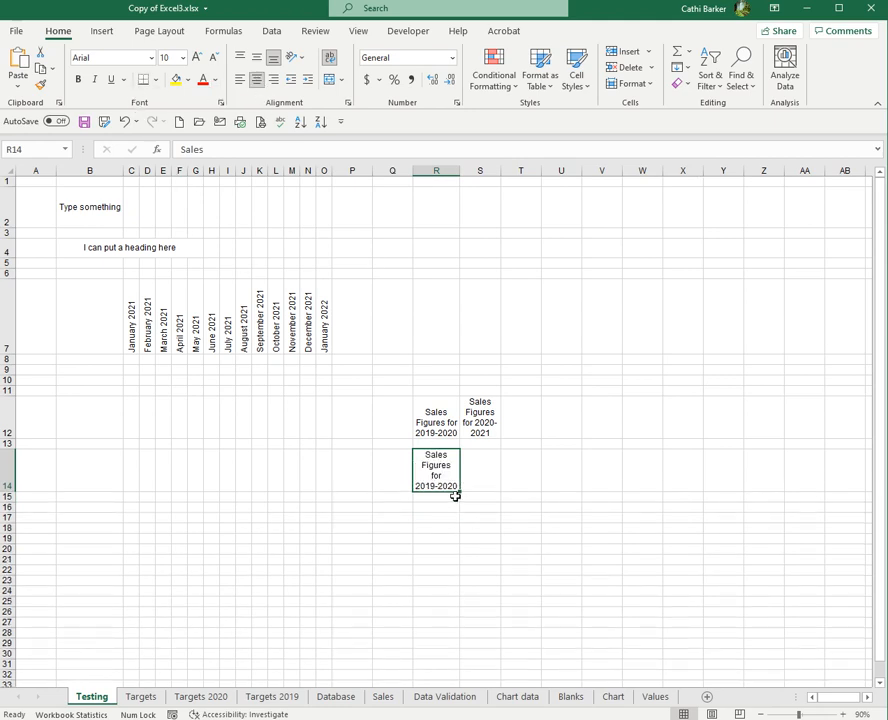
Fill the R14 heading across into S14 and widen column S so the year range fits on one line.
{"action": "left_click_drag", "start_coordinate": [460, 492], "coordinate": [500, 497]}
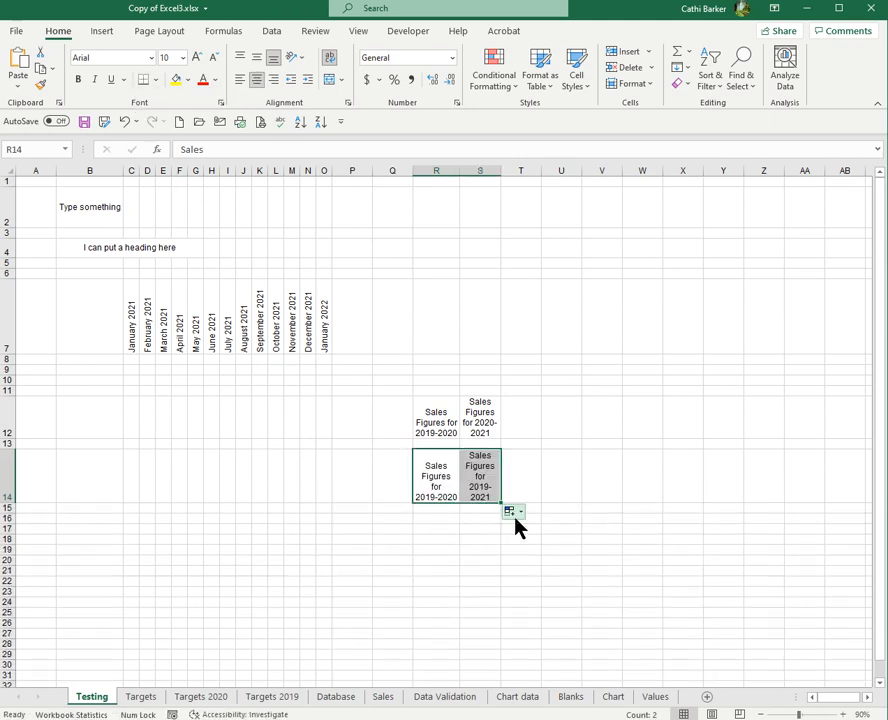
{"action": "left_click", "coordinate": [495, 486]}
{"action": "left_click_drag", "start_coordinate": [500, 169], "coordinate": [509, 169]}
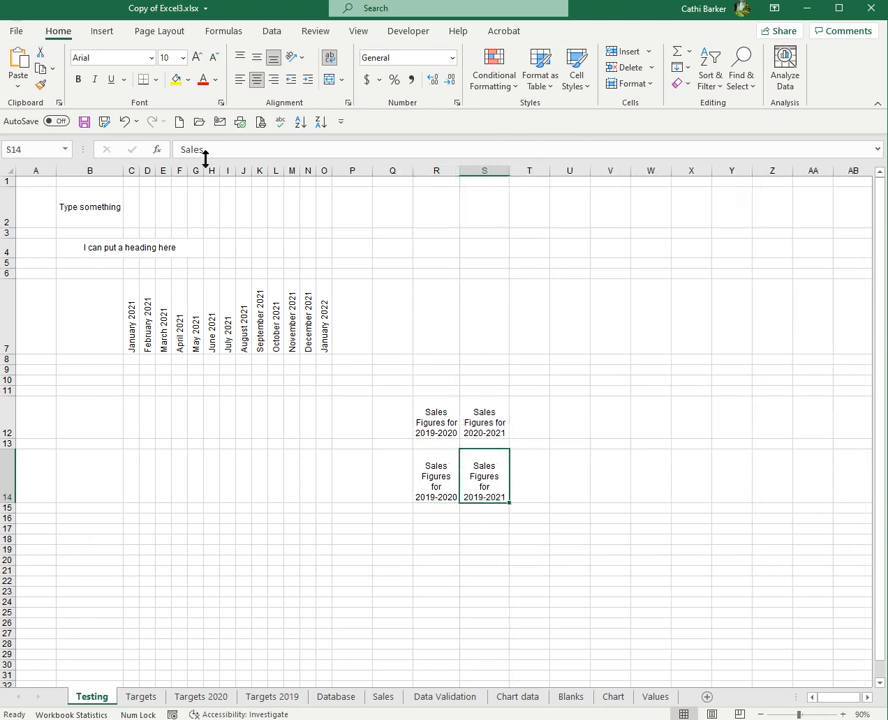
Expand the formula bar and make it taller to show every line of the S14 heading for editing.
{"action": "left_click", "coordinate": [878, 150]}
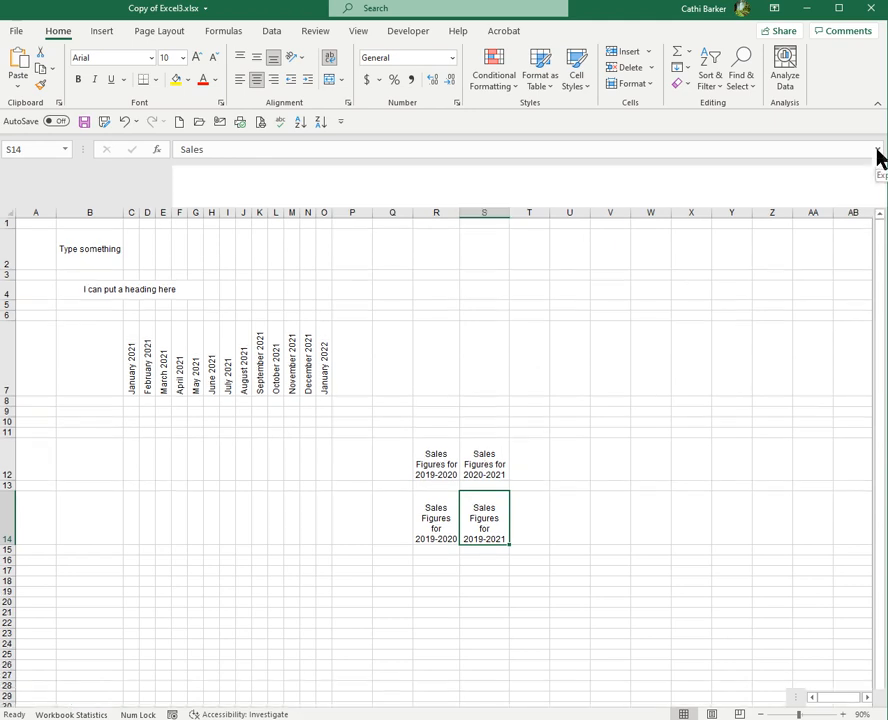
{"action": "left_click", "coordinate": [580, 198]}
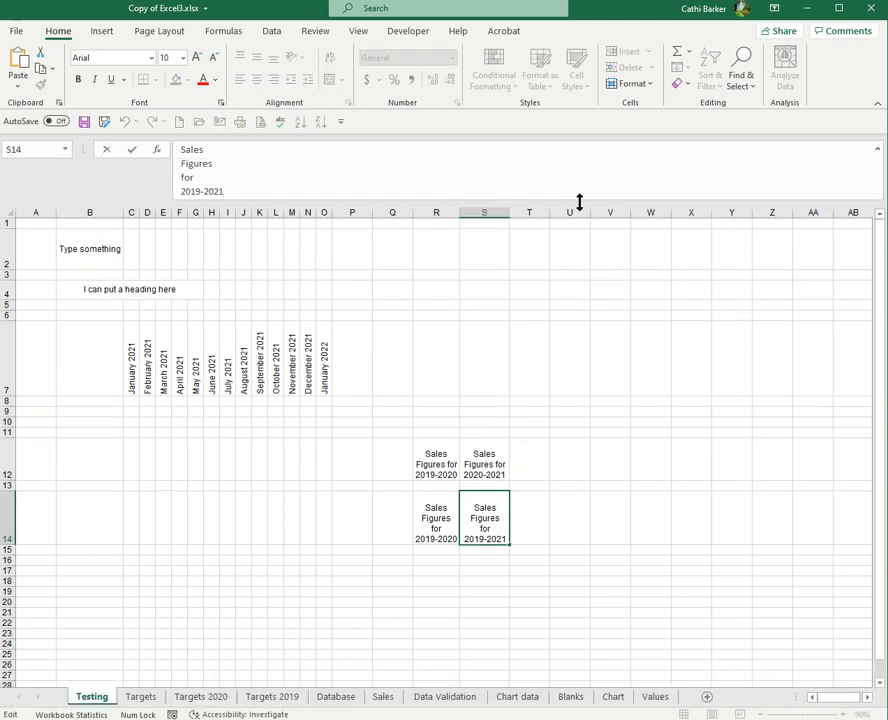
{"action": "left_click_drag", "start_coordinate": [579, 204], "coordinate": [572, 240]}
Change the year range in the S14 heading to 2020-2021 and collapse the formula bar.
{"action": "key", "text": "Left"}
{"action": "key", "text": "Left"}
{"action": "key", "text": "Left"}
{"action": "key", "text": "Left"}
{"action": "key", "text": "Left"}
{"action": "key", "text": "BackSpace"}
{"action": "key", "text": "BackSpace"}
{"action": "type", "text": "20"}
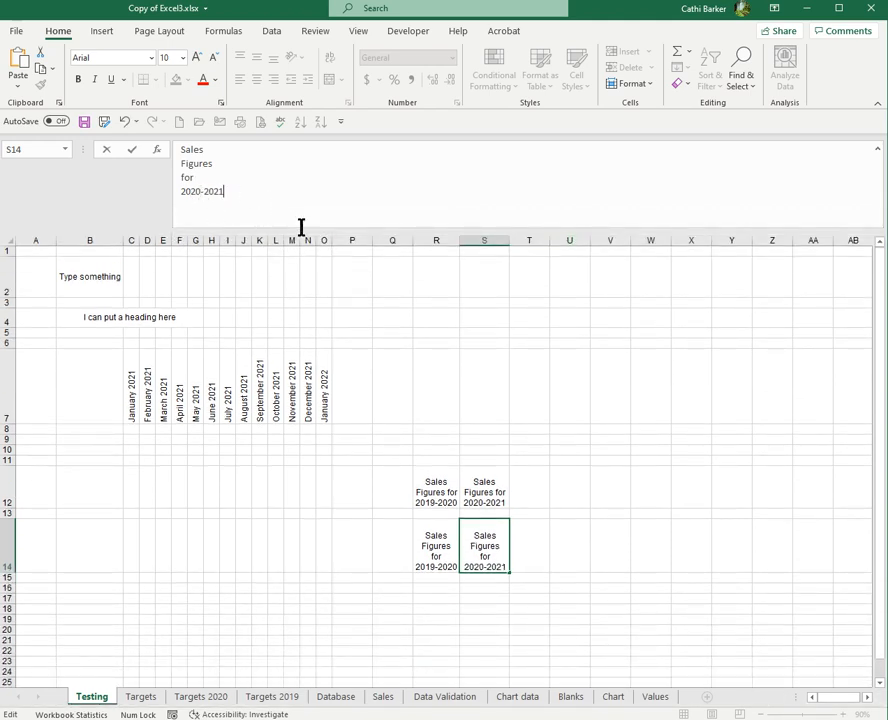
{"action": "key", "text": "Return"}
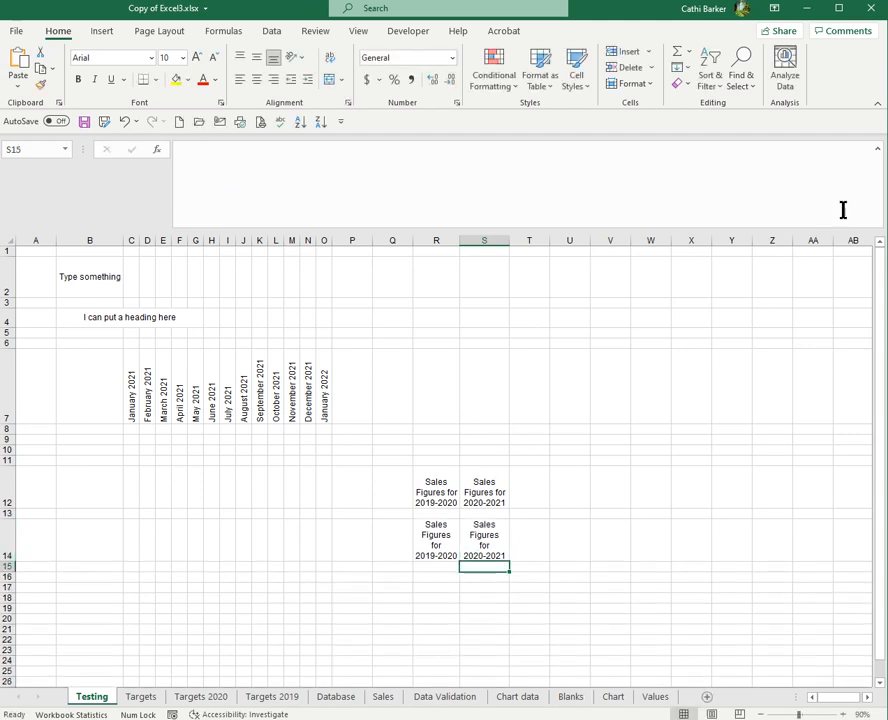
{"action": "left_click", "coordinate": [877, 155]}
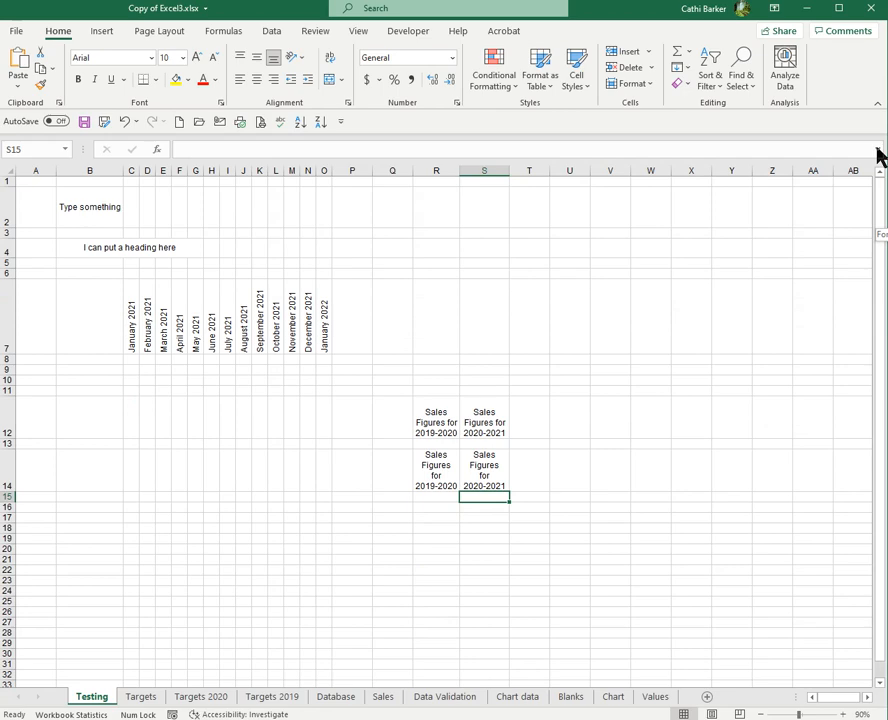
{"action": "left_click", "coordinate": [877, 150]}
{"action": "left_click", "coordinate": [877, 150]}
Try widening column S to compare wrapped text in S12 with manual line breaks in S14, then narrow it again.
{"action": "left_click", "coordinate": [565, 453]}
{"action": "left_click_drag", "start_coordinate": [510, 170], "coordinate": [543, 170]}
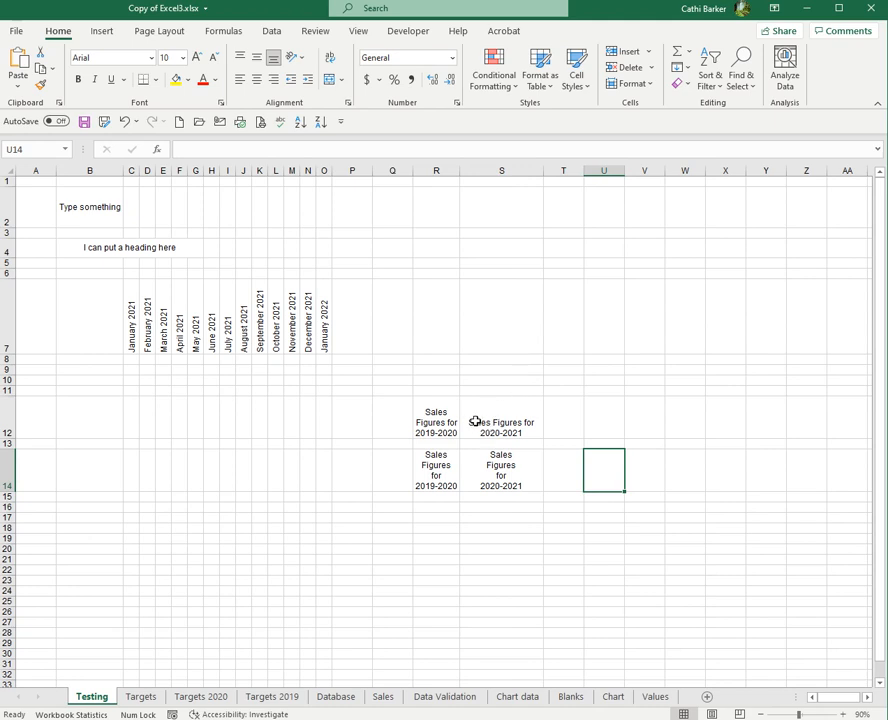
{"action": "left_click_drag", "start_coordinate": [543, 170], "coordinate": [583, 170]}
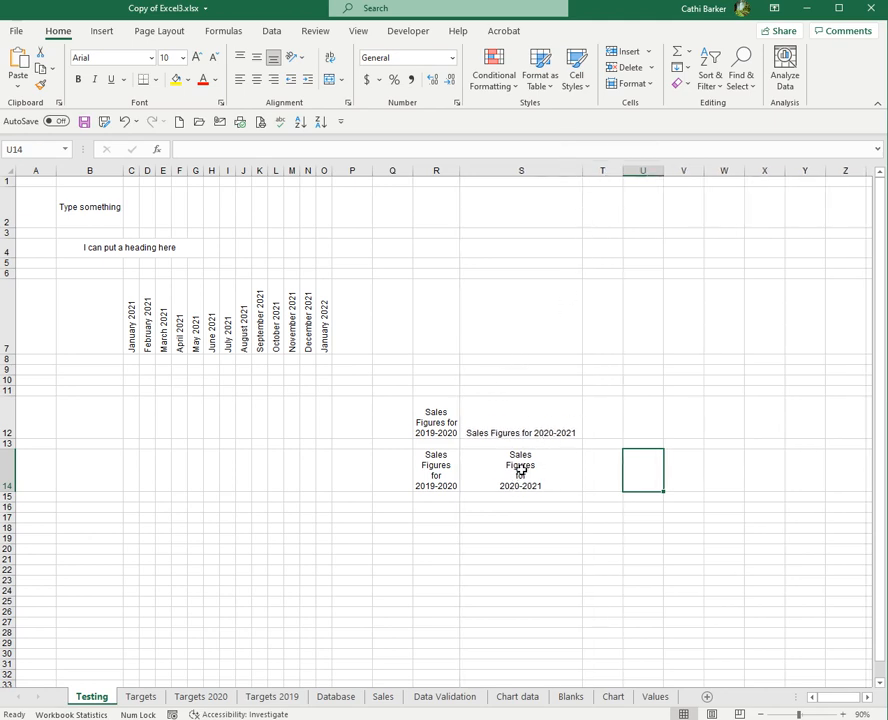
{"action": "left_click_drag", "start_coordinate": [586, 171], "coordinate": [511, 173]}
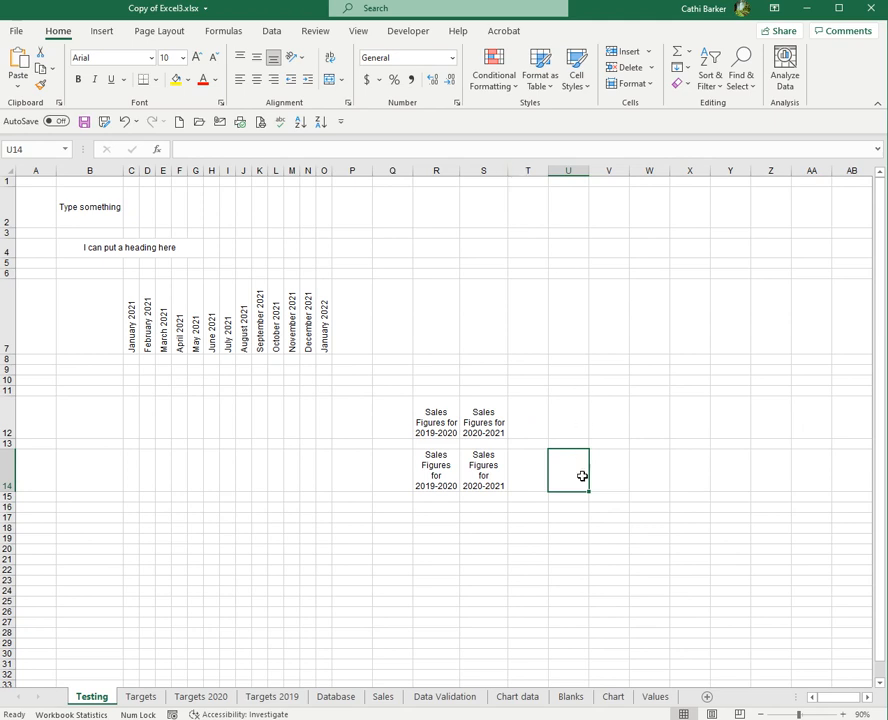
{"action": "left_click", "coordinate": [500, 482]}
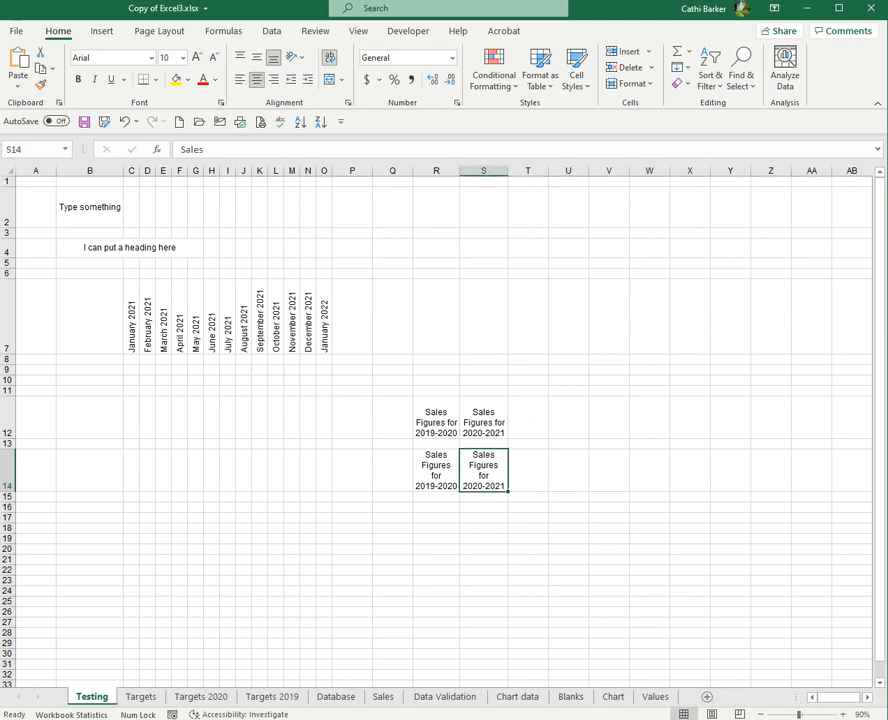
{"action": "left_click", "coordinate": [492, 500]}
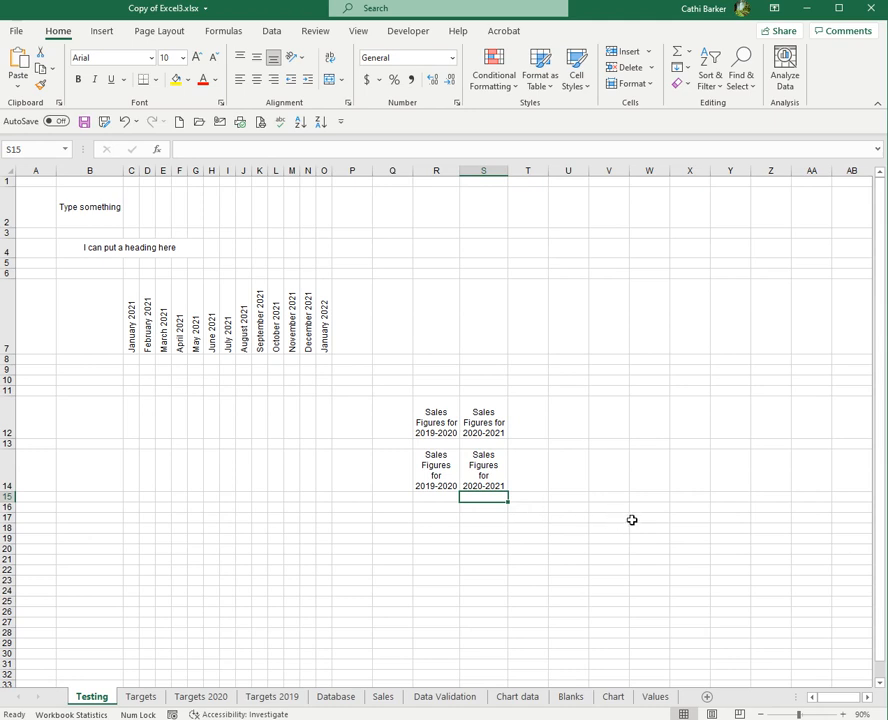
Angle the month headings in C7:O7 counterclockwise and autofit columns C to O.
{"action": "left_click_drag", "start_coordinate": [133, 334], "coordinate": [324, 330]}
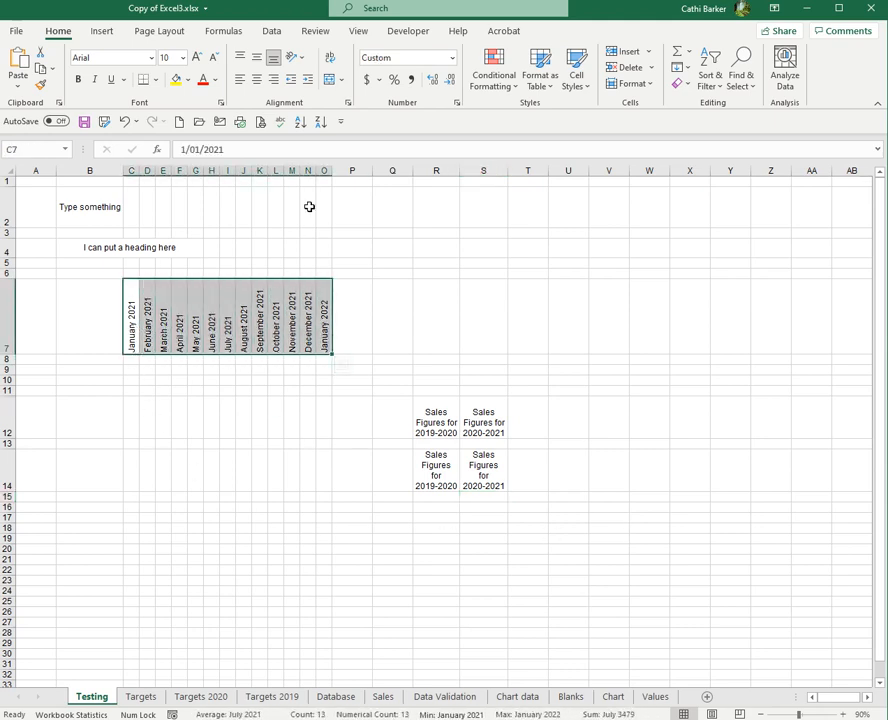
{"action": "left_click", "coordinate": [300, 62]}
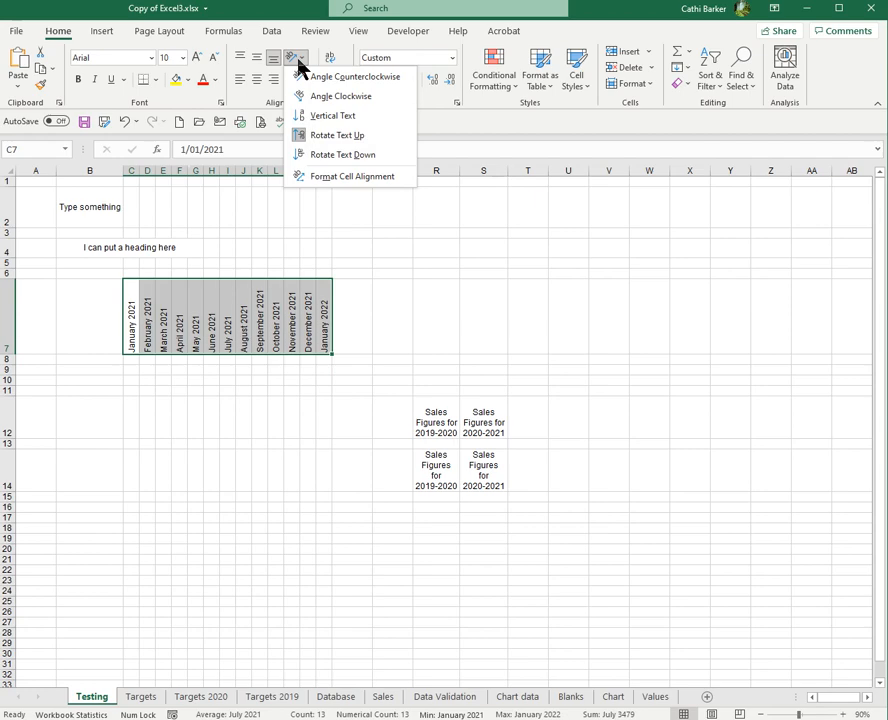
{"action": "left_click", "coordinate": [330, 78]}
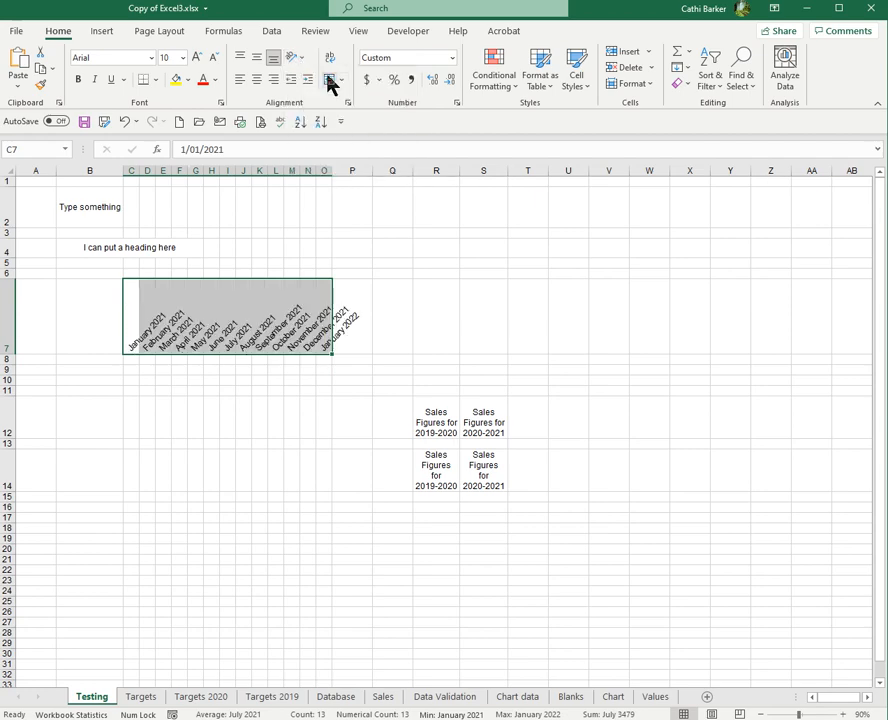
{"action": "left_click_drag", "start_coordinate": [131, 171], "coordinate": [330, 171]}
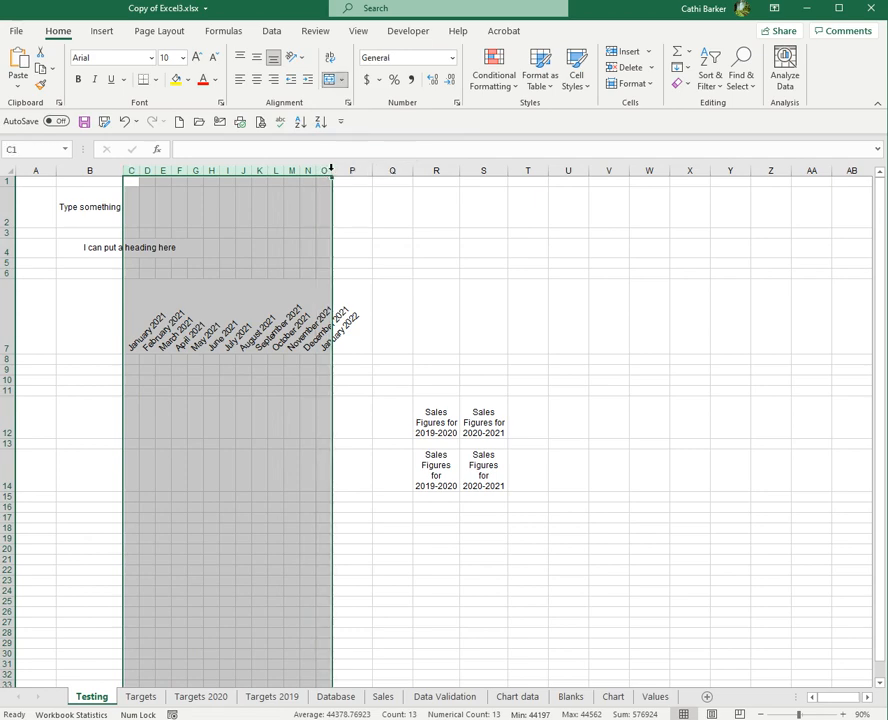
{"action": "double_click", "coordinate": [331, 170]}
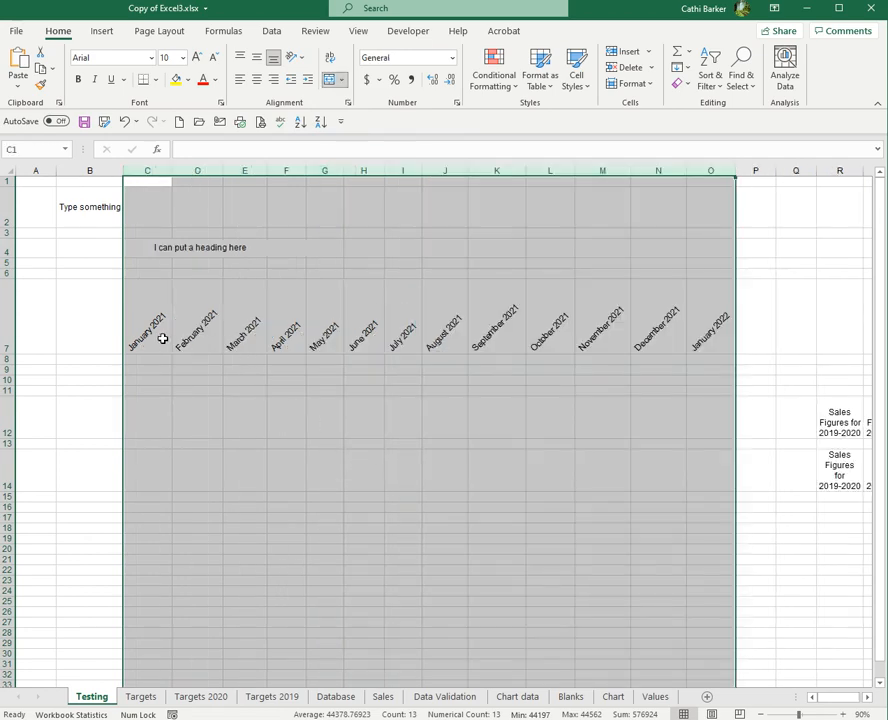
Fill the January to April 2021 headings in C7:F7 with light blue.
{"action": "left_click", "coordinate": [162, 339]}
{"action": "left_click_drag", "start_coordinate": [155, 337], "coordinate": [271, 326]}
{"action": "left_click", "coordinate": [188, 81]}
{"action": "left_click", "coordinate": [272, 142]}
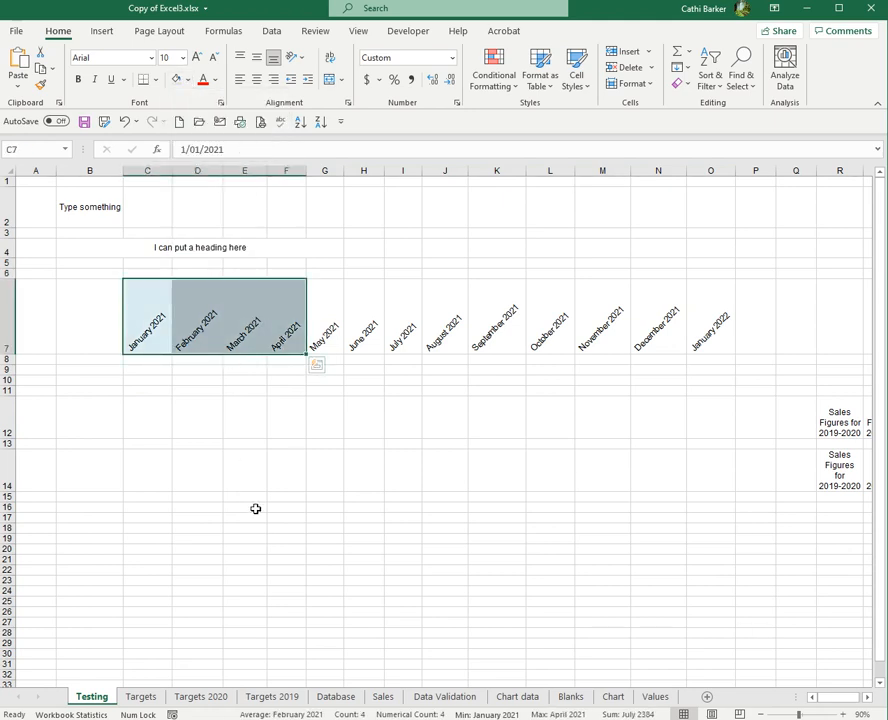
{"action": "left_click", "coordinate": [240, 462]}
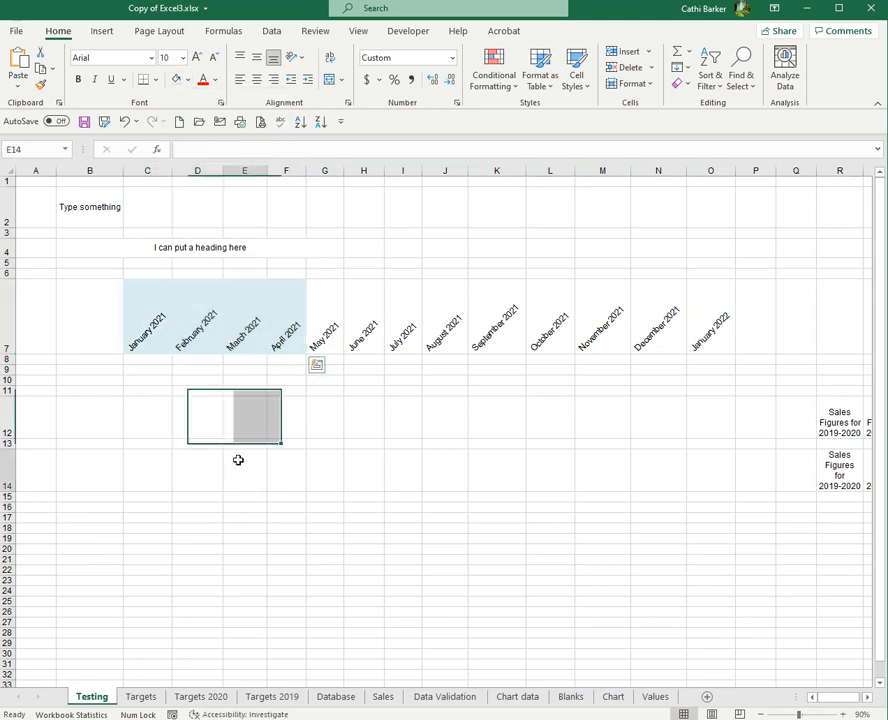
Copy the formatting of C7 to G7, and that of G7 to I7, with Format Painter.
{"action": "left_click", "coordinate": [162, 320]}
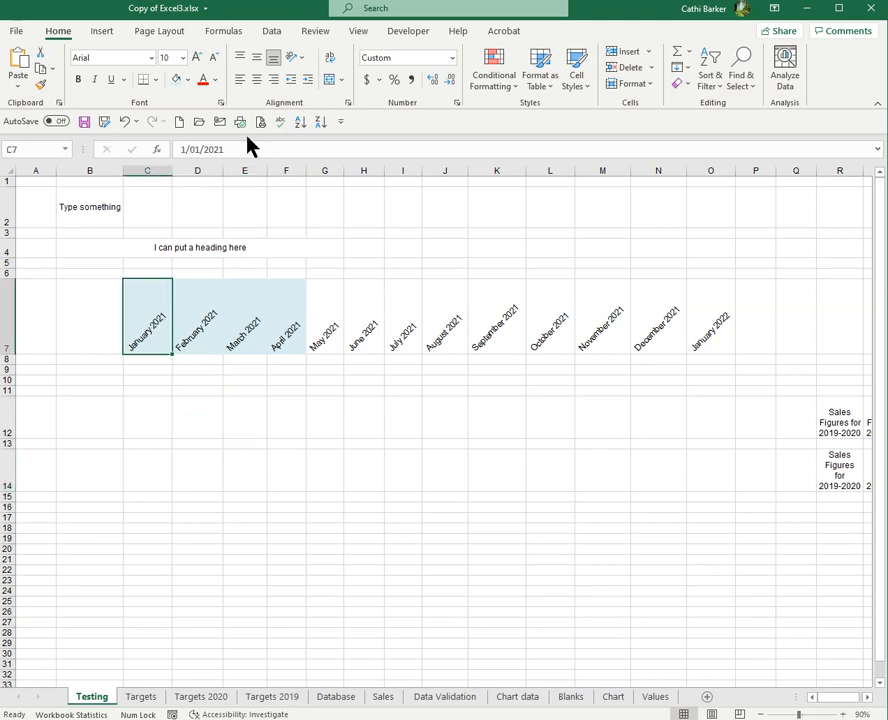
{"action": "left_click", "coordinate": [42, 90]}
{"action": "left_click", "coordinate": [328, 298]}
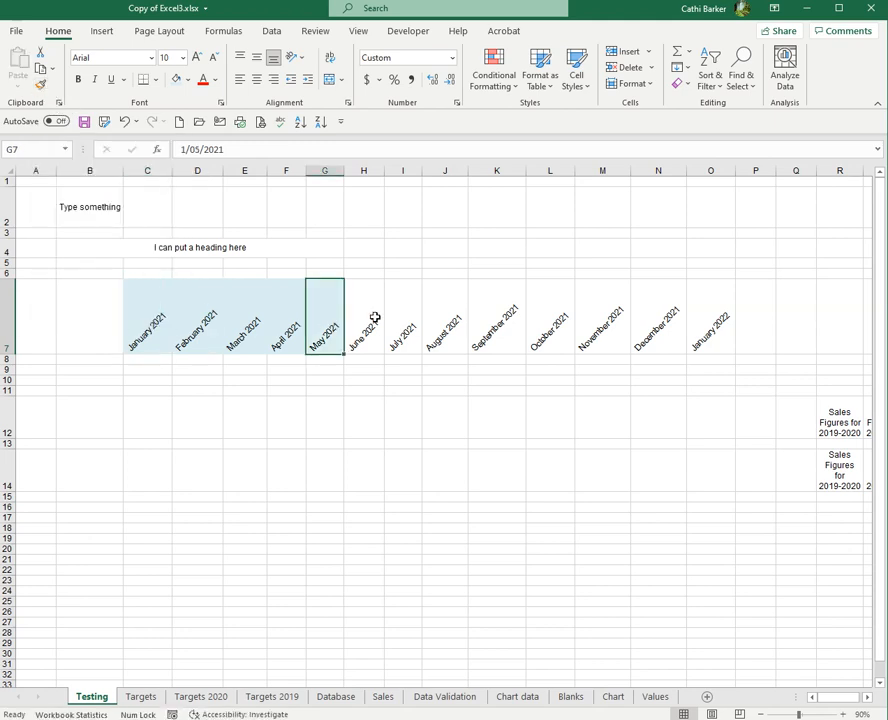
{"action": "left_click", "coordinate": [42, 87]}
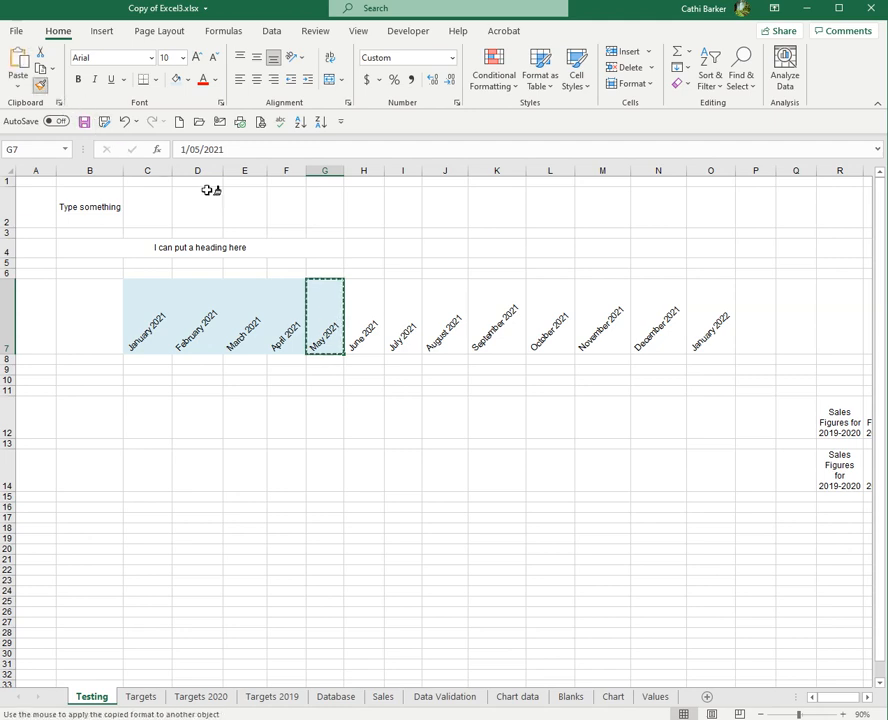
{"action": "left_click", "coordinate": [402, 308]}
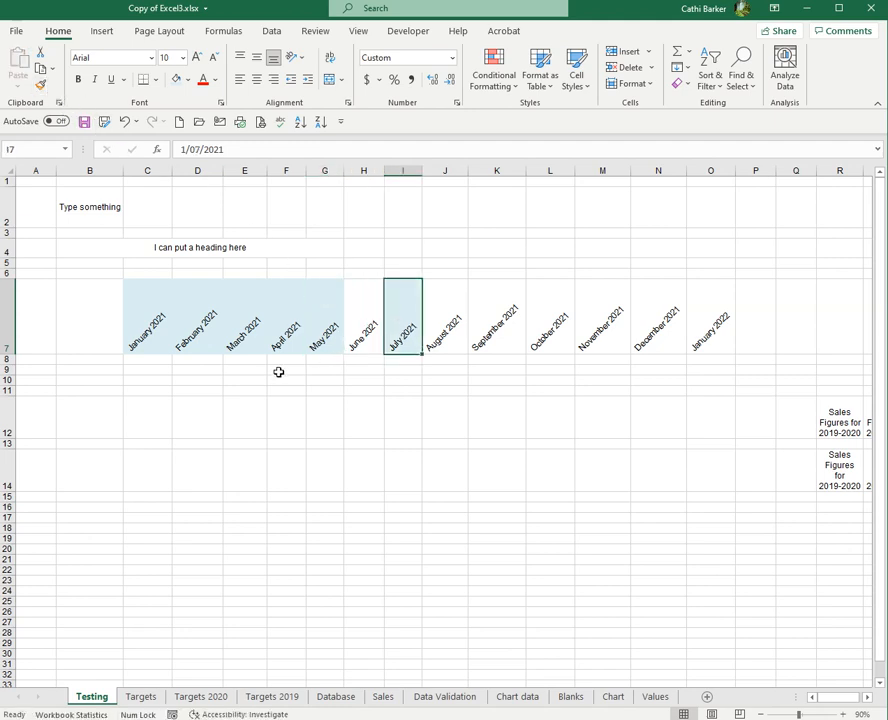
Copy the formatting of I7 to the month headings in H7, J7, K7, L7 and N7 with a locked Format Painter.
{"action": "left_click", "coordinate": [42, 87]}
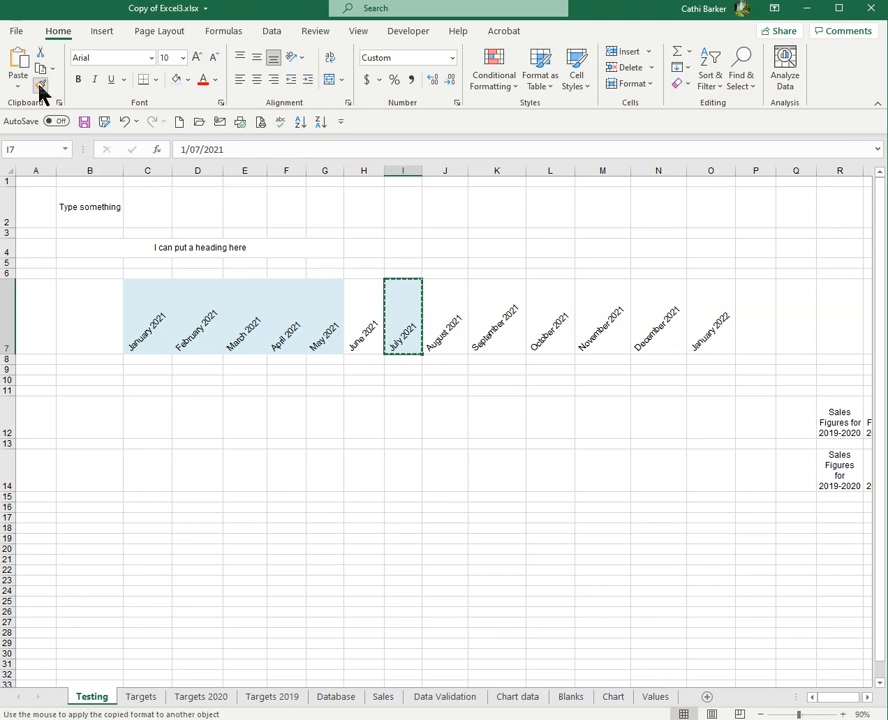
{"action": "left_click", "coordinate": [372, 345]}
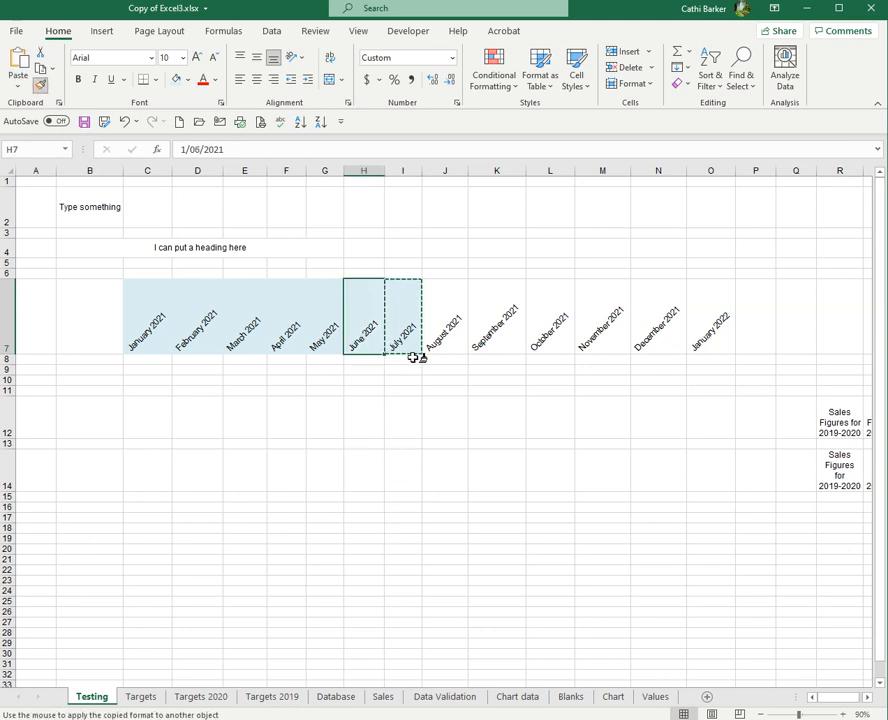
{"action": "left_click", "coordinate": [452, 340]}
{"action": "left_click", "coordinate": [510, 335]}
{"action": "left_click", "coordinate": [555, 330]}
{"action": "left_click", "coordinate": [636, 328]}
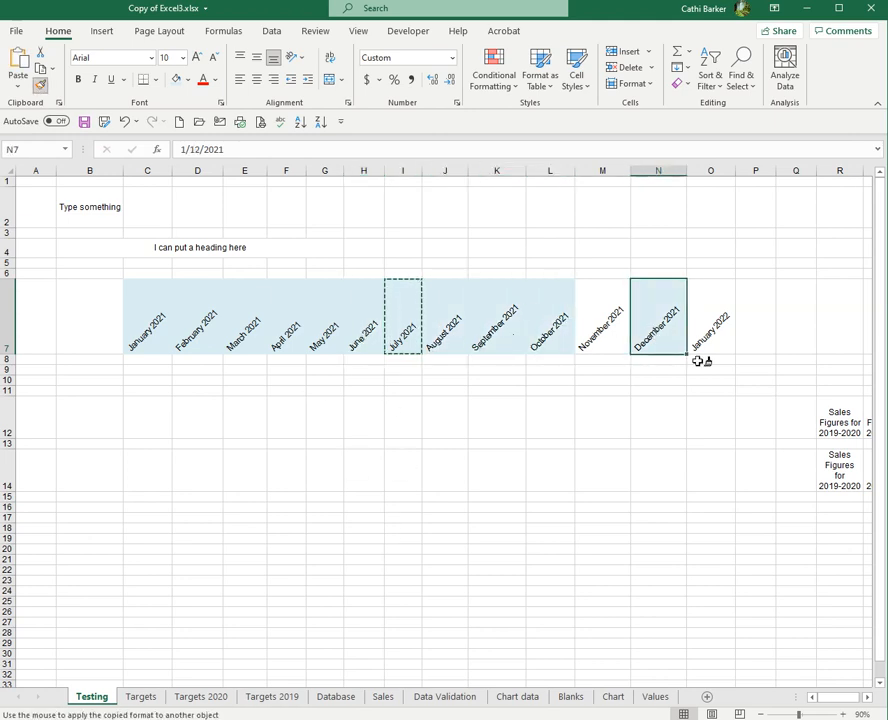
Apply the same copied formatting to the sales headings in R12 and R14 and to the text in B2 and B4.
{"action": "left_click", "coordinate": [842, 420]}
{"action": "left_click", "coordinate": [837, 515]}
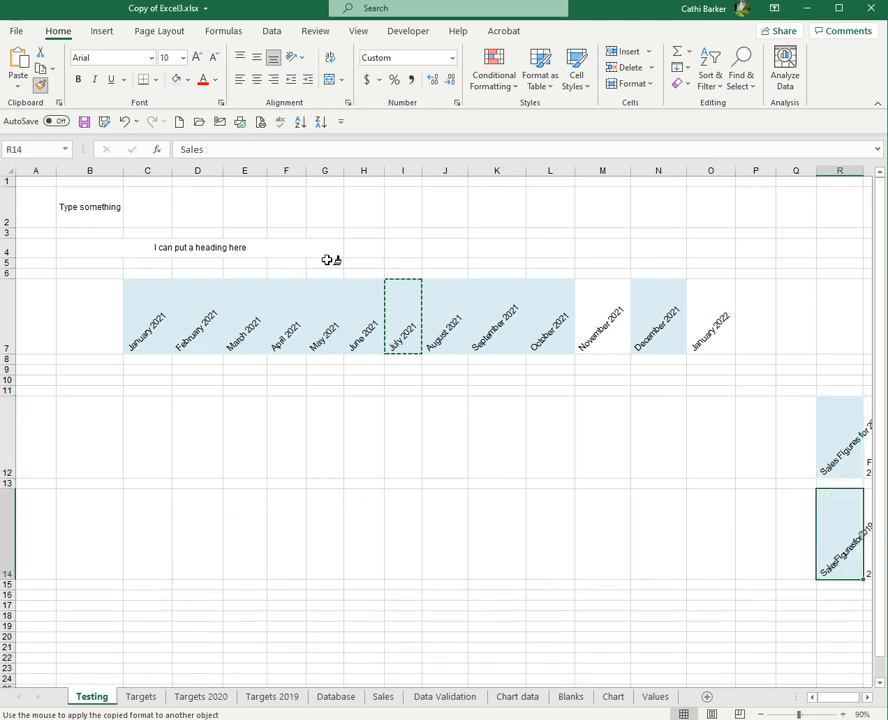
{"action": "left_click", "coordinate": [115, 222]}
{"action": "left_click", "coordinate": [171, 254]}
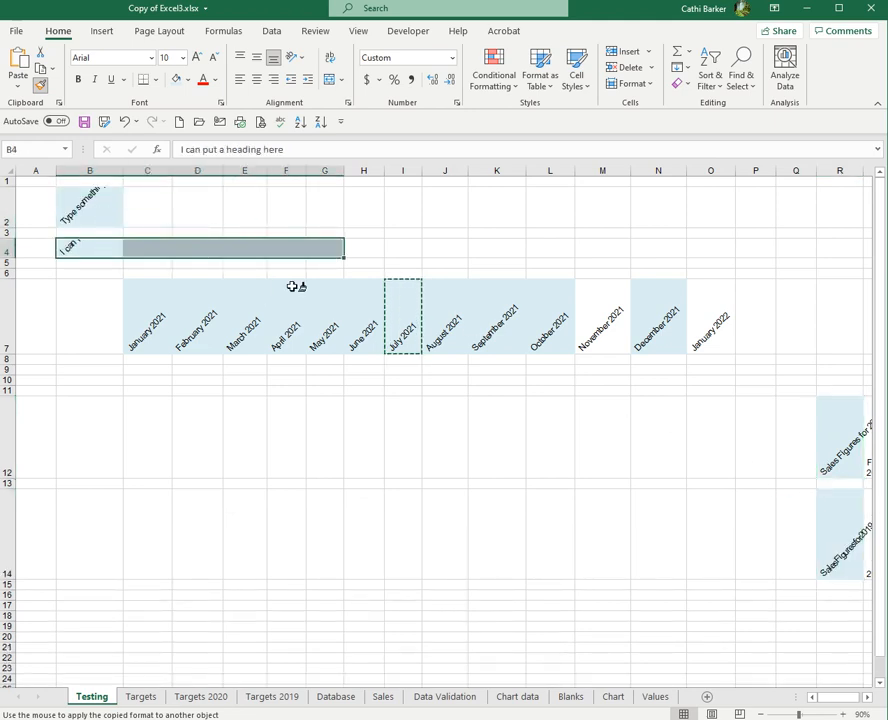
Apply the copied formatting to the remaining month headings in M7 and O7, and turn Format Painter off.
{"action": "left_click", "coordinate": [602, 325]}
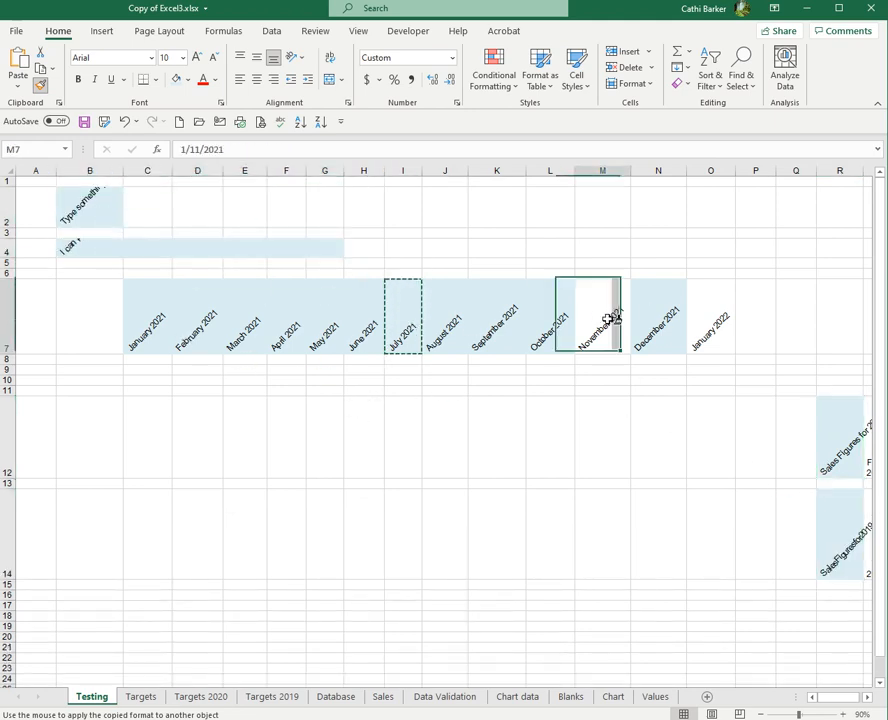
{"action": "left_click", "coordinate": [712, 330]}
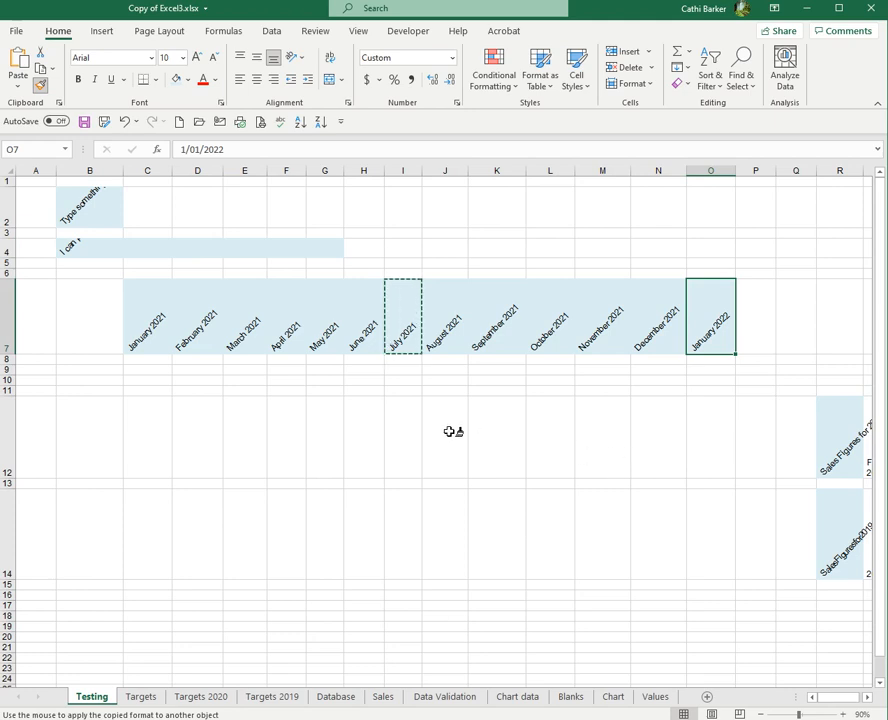
{"action": "left_click", "coordinate": [44, 90]}
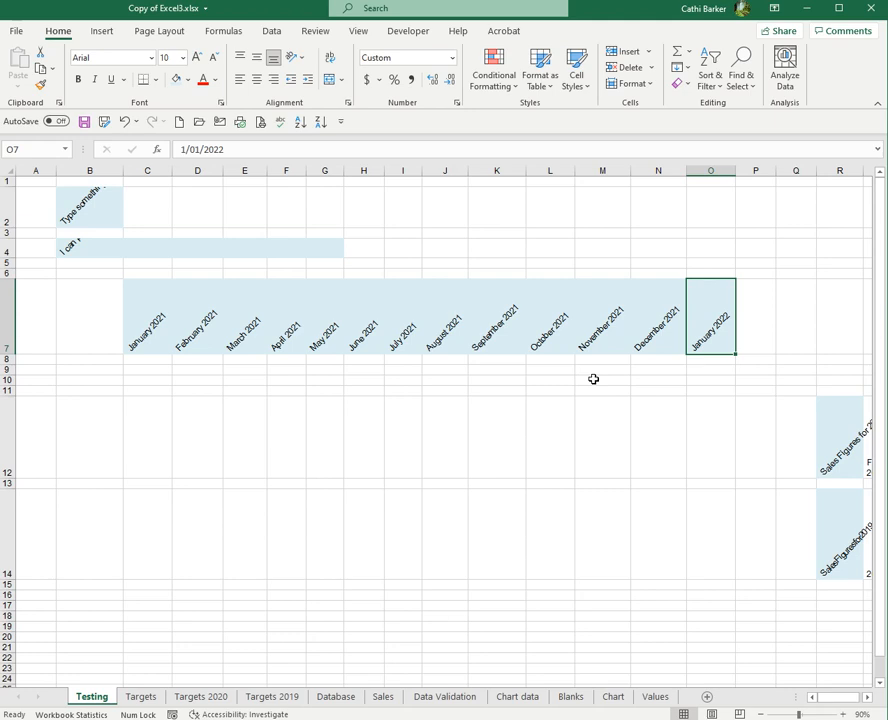
Try hiding the worksheet gridlines, and show them again.
{"action": "left_click", "coordinate": [257, 402]}
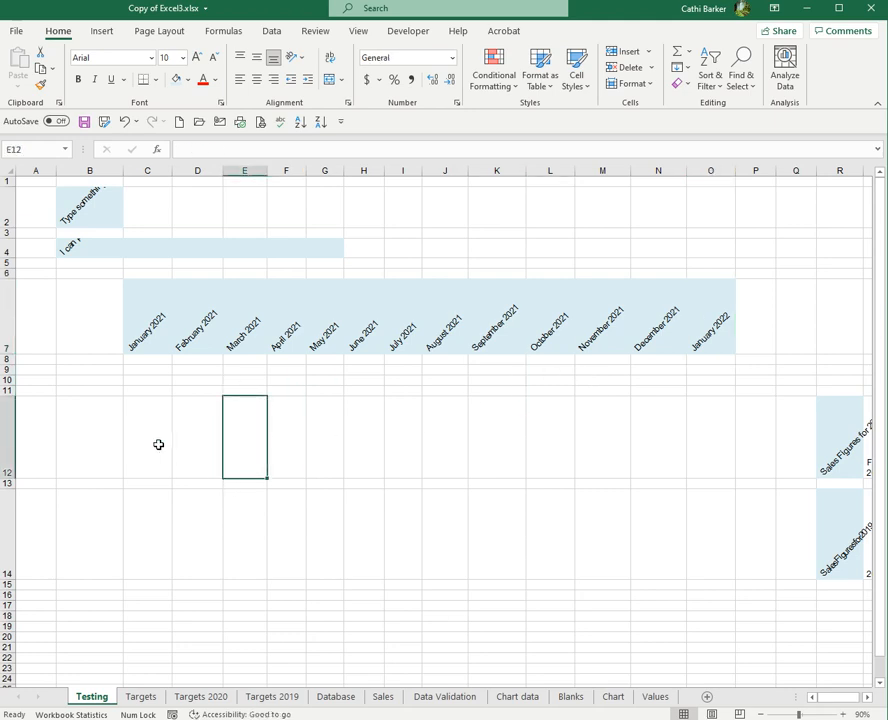
{"action": "left_click", "coordinate": [133, 424]}
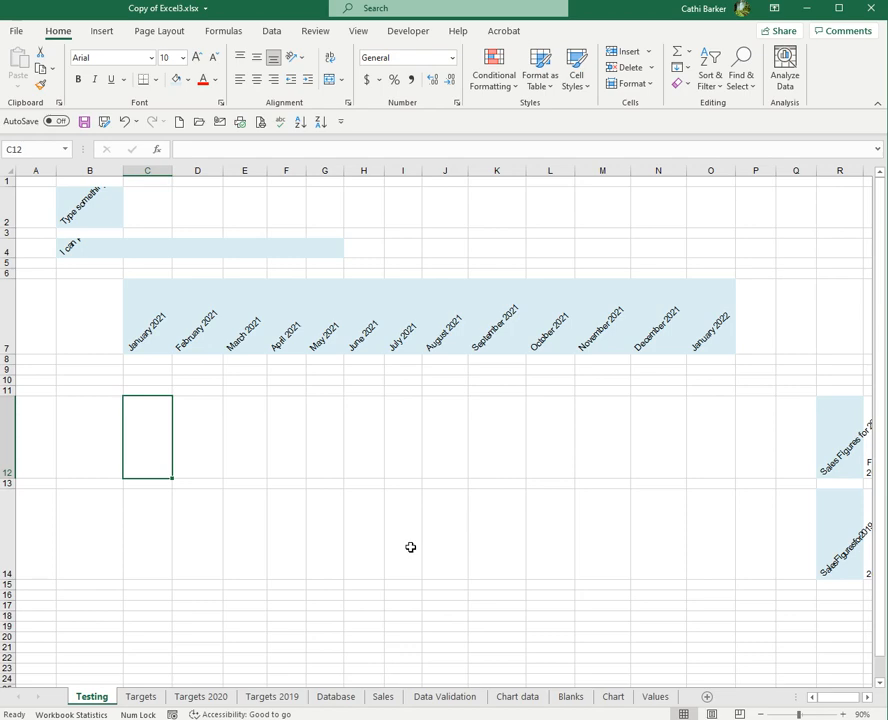
{"action": "scroll", "coordinate": [410, 547], "scroll_direction": "down", "scroll_amount": 6}
{"action": "scroll", "coordinate": [363, 497], "scroll_direction": "up", "scroll_amount": 6}
{"action": "left_click", "coordinate": [362, 34]}
{"action": "left_click", "coordinate": [343, 79]}
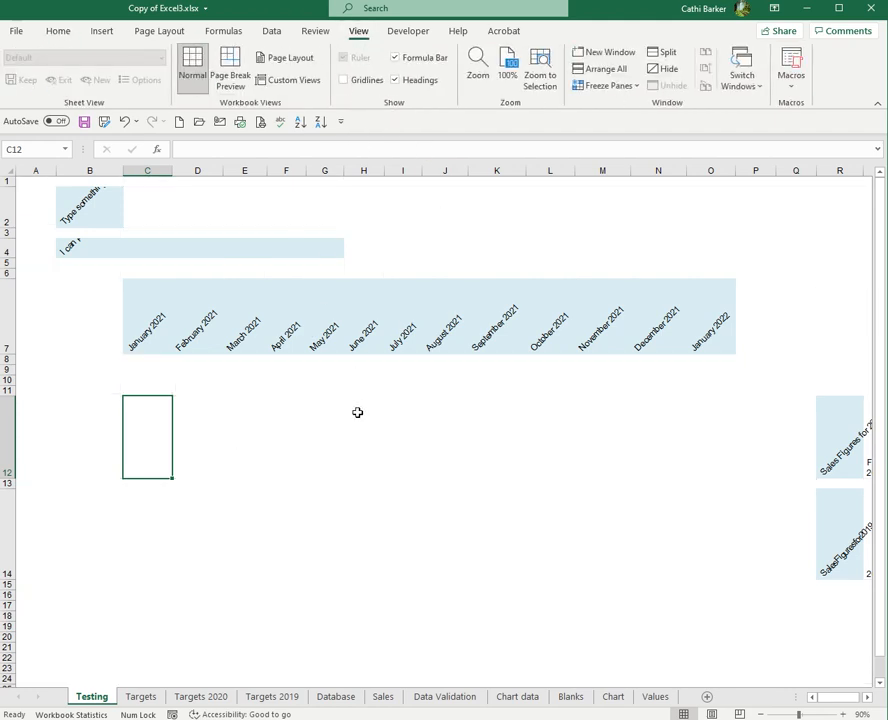
{"action": "left_click", "coordinate": [341, 80]}
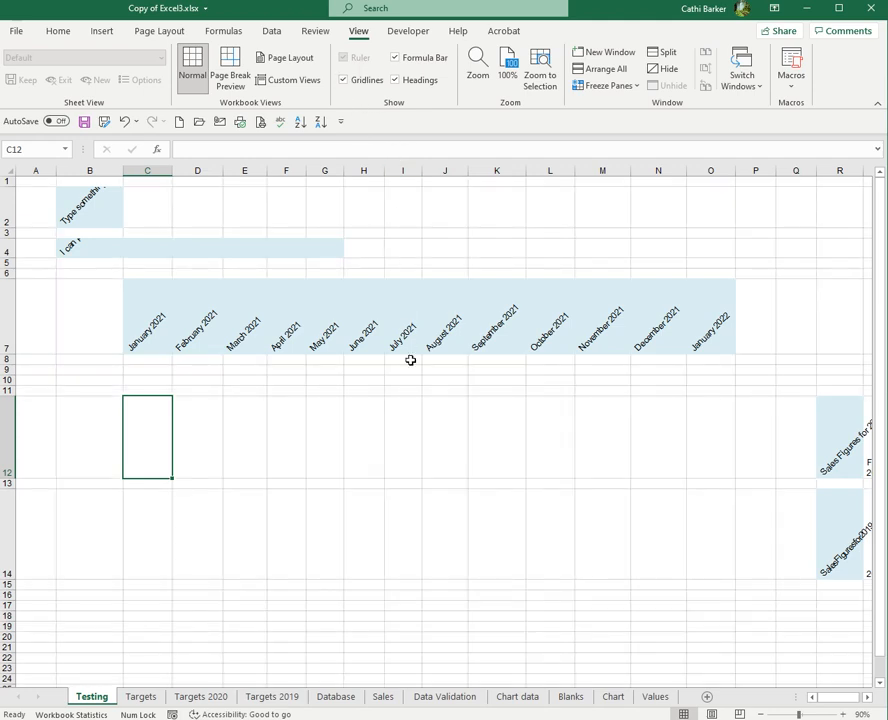
Add the Gridlines option to the Quick Access Toolbar and use it there to hide and reshow the gridlines.
{"action": "right_click", "coordinate": [370, 88]}
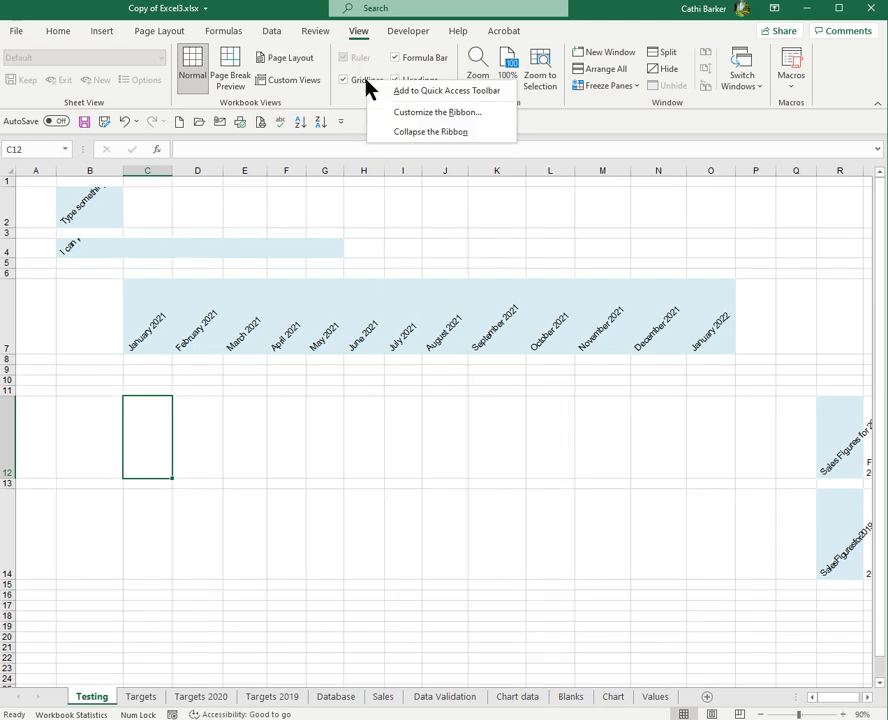
{"action": "left_click", "coordinate": [439, 92]}
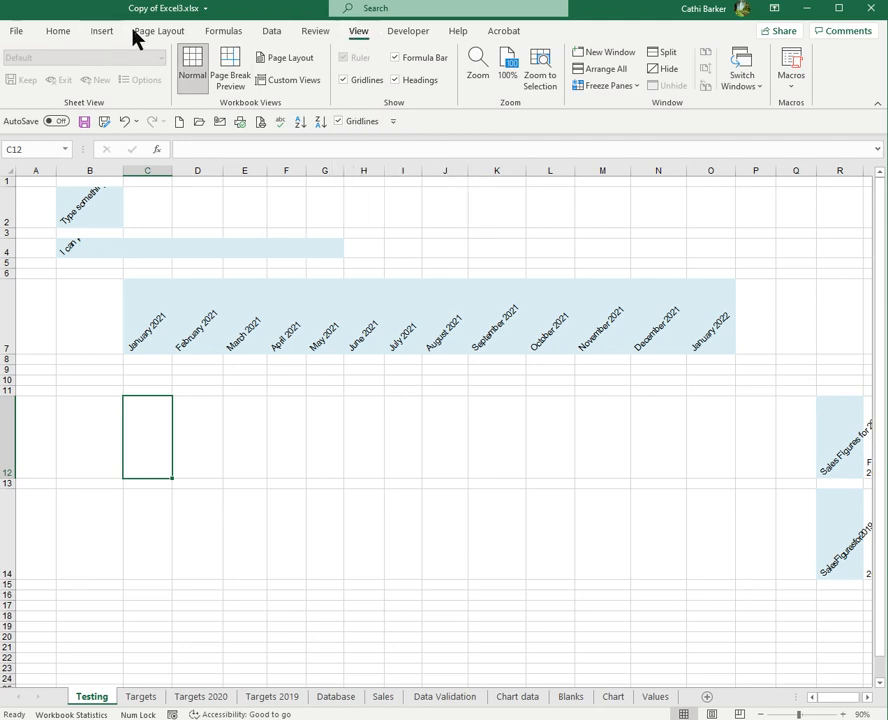
{"action": "left_click", "coordinate": [62, 31]}
{"action": "left_click", "coordinate": [339, 121]}
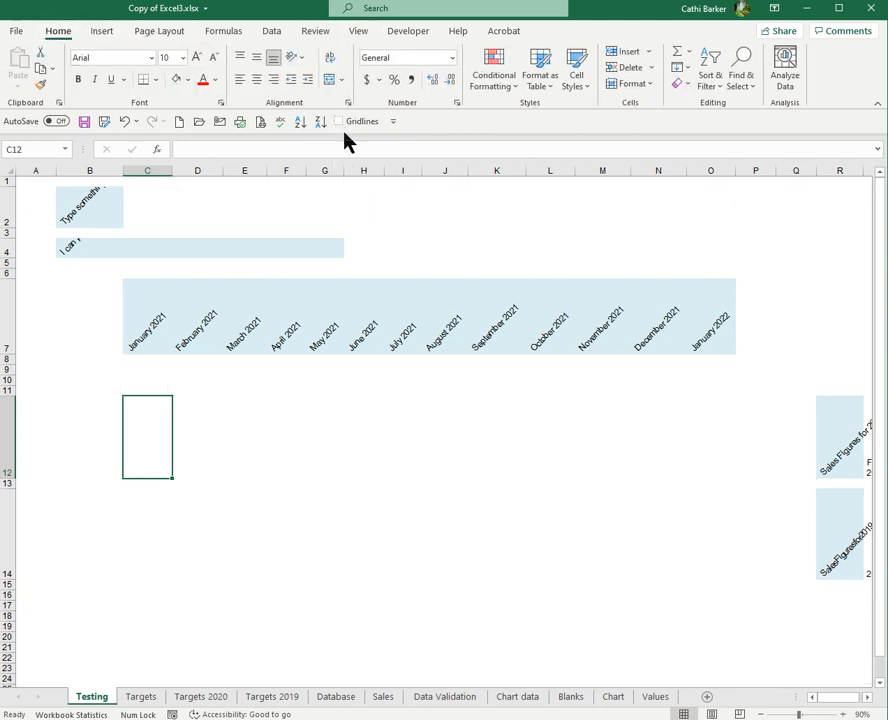
{"action": "left_click", "coordinate": [339, 121]}
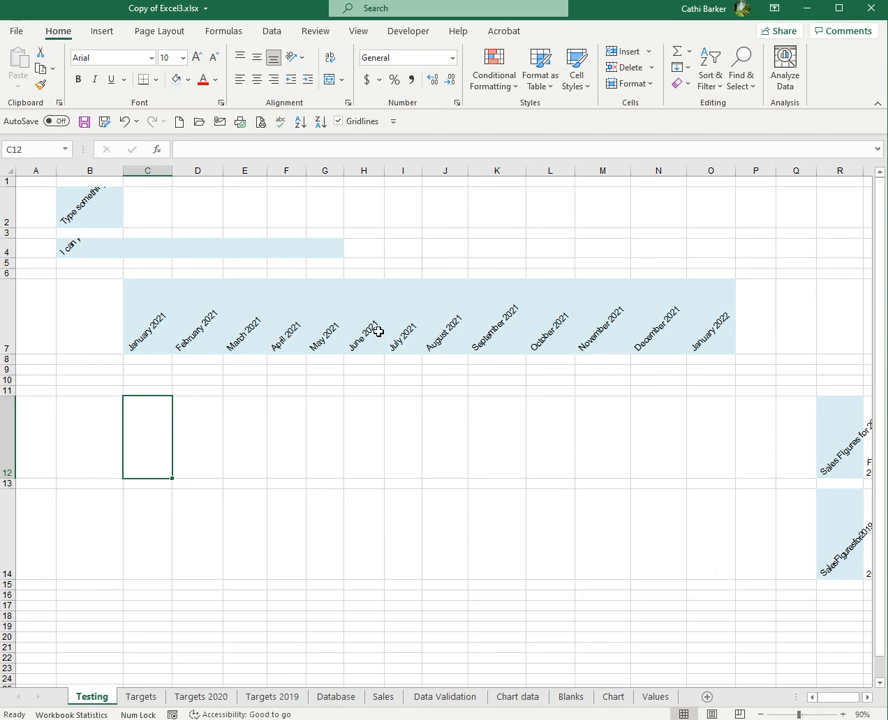
Enable printing of gridlines in the page setup of the Testing sheet and return to the worksheet.
{"action": "key", "text": "ctrl+p"}
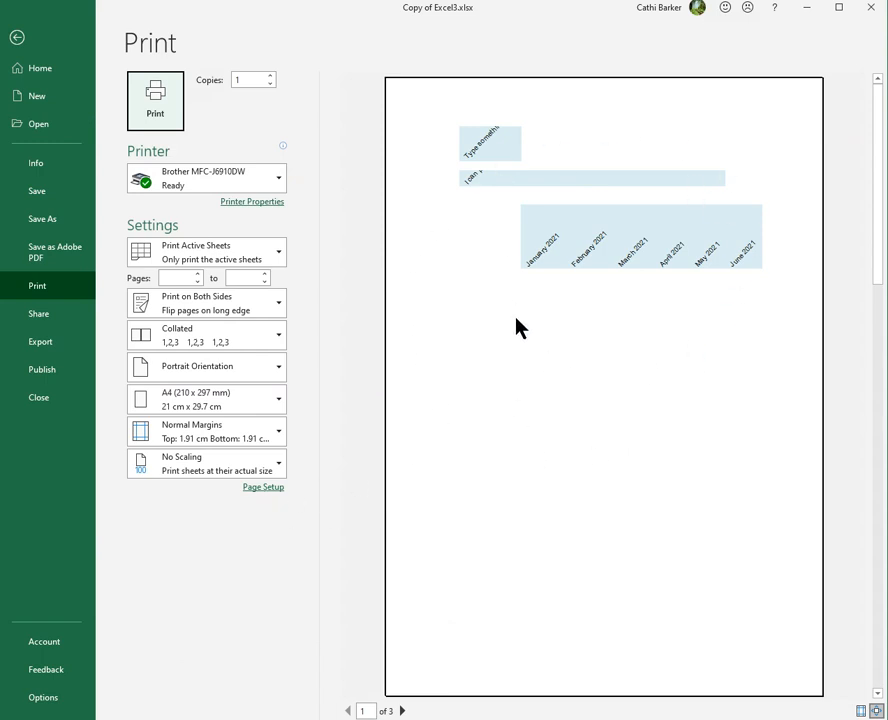
{"action": "left_click", "coordinate": [264, 488]}
{"action": "left_click", "coordinate": [579, 240]}
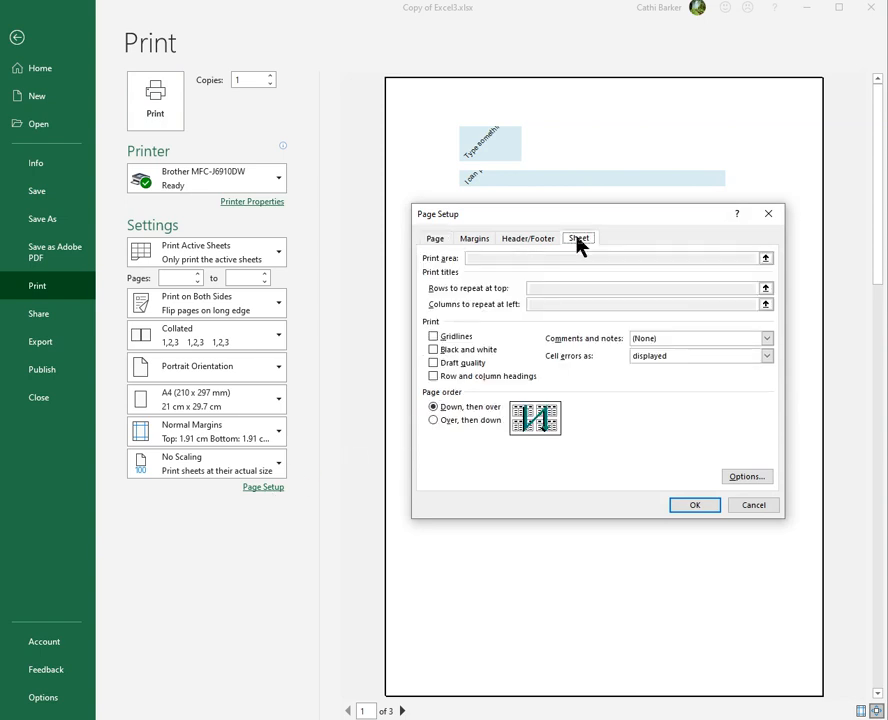
{"action": "left_click", "coordinate": [434, 337]}
{"action": "left_click", "coordinate": [695, 506]}
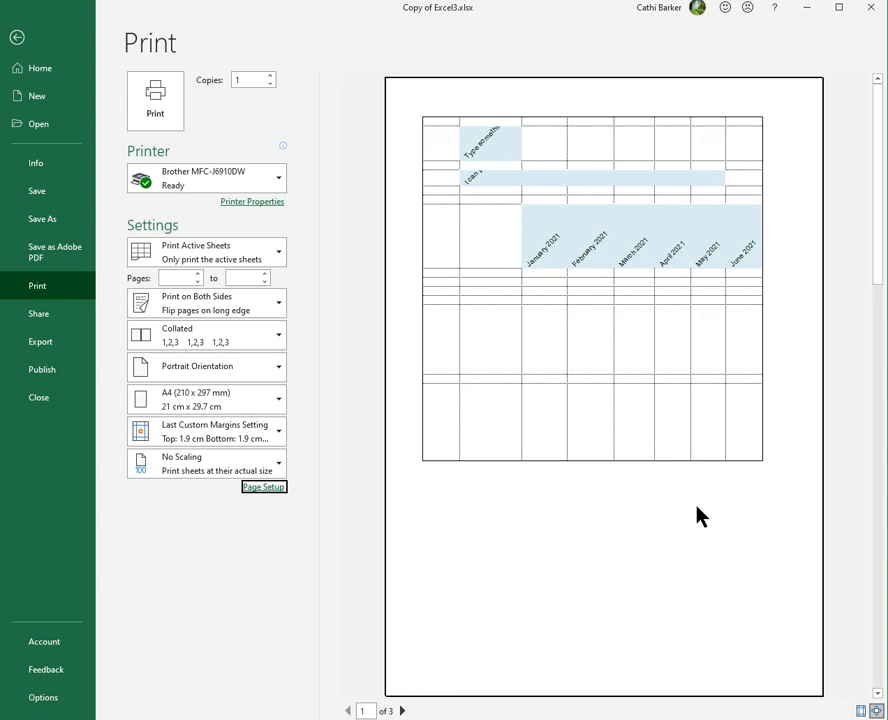
{"action": "left_click", "coordinate": [16, 38]}
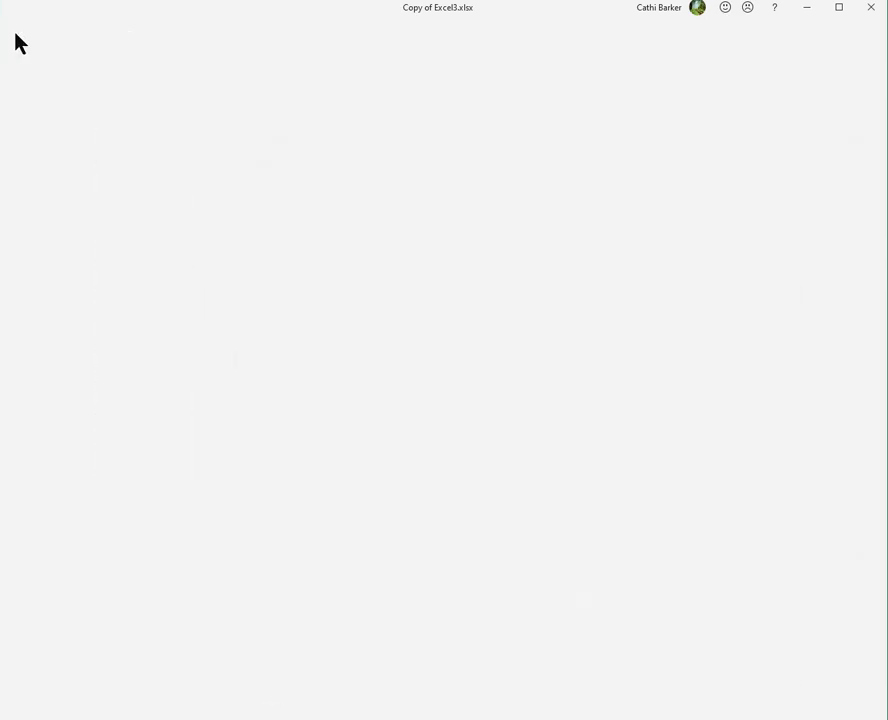
{"action": "left_click", "coordinate": [412, 413]}
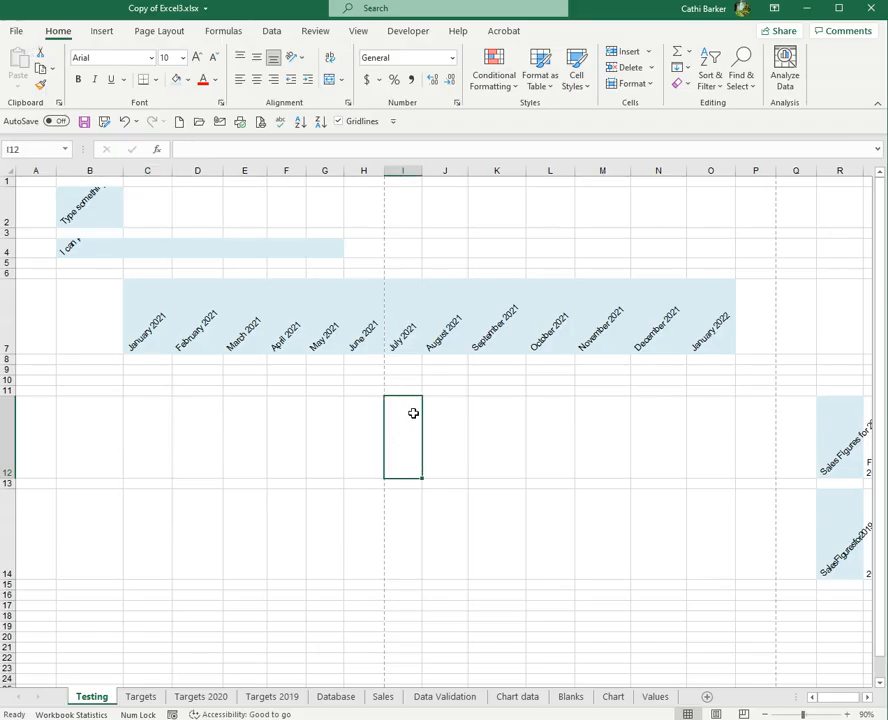
Add a bottom border to the January 2021 heading in C7.
{"action": "left_click", "coordinate": [143, 286]}
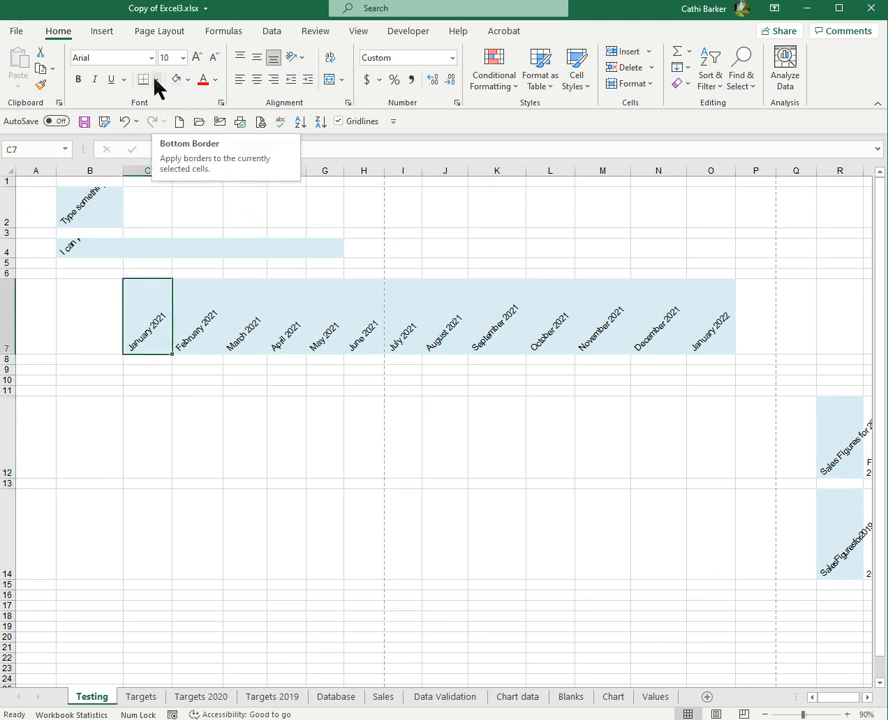
{"action": "left_click", "coordinate": [156, 80]}
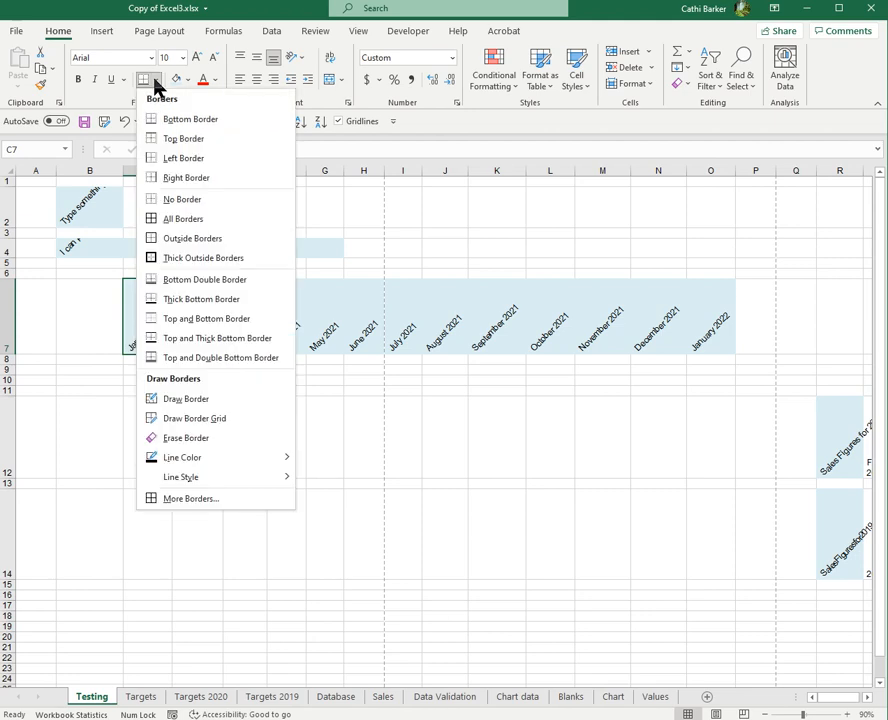
{"action": "left_click", "coordinate": [175, 119]}
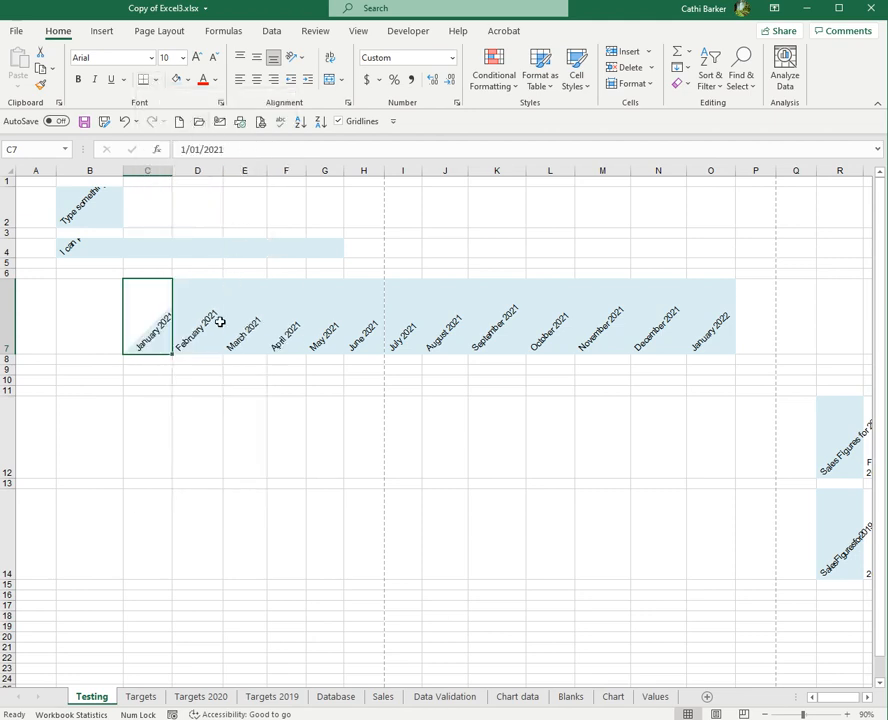
{"action": "left_click", "coordinate": [196, 360]}
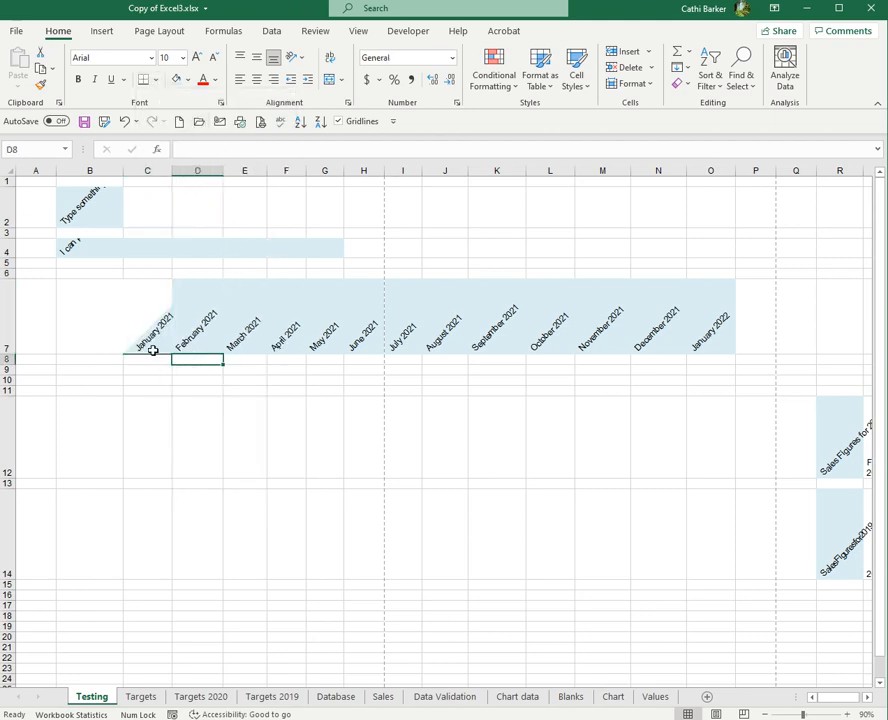
Add a top border and outside borders to the January 2021 heading in C7.
{"action": "left_click", "coordinate": [152, 349]}
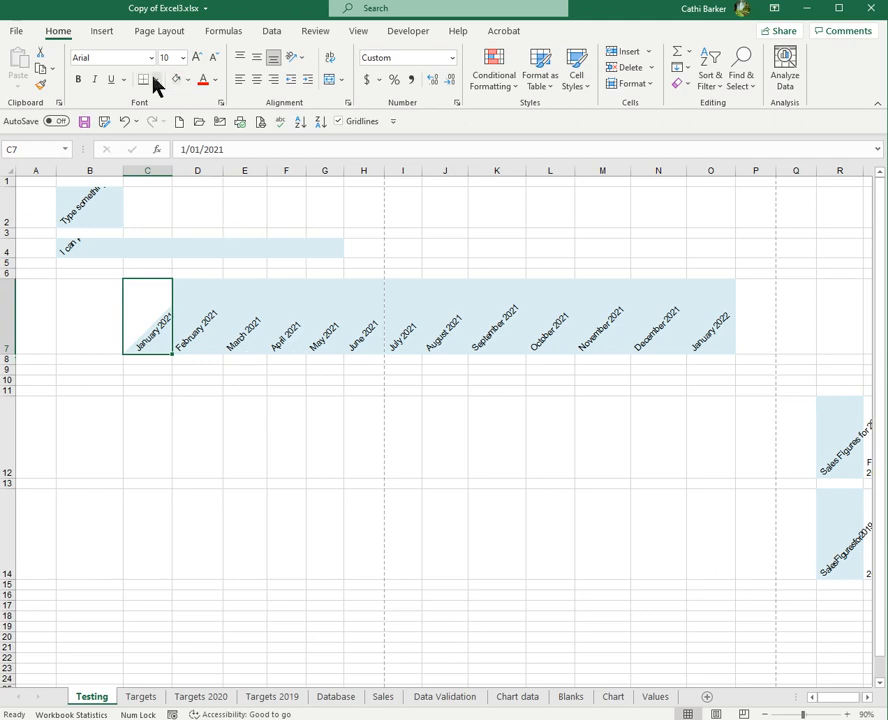
{"action": "left_click", "coordinate": [154, 80]}
{"action": "left_click", "coordinate": [160, 137]}
{"action": "left_click", "coordinate": [154, 80]}
{"action": "left_click", "coordinate": [187, 239]}
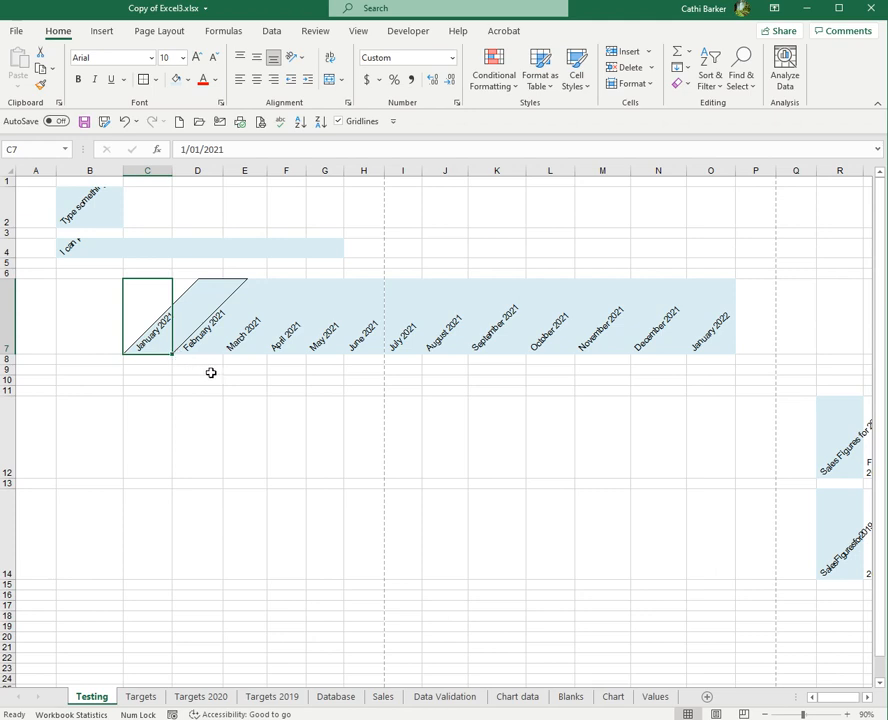
Apply outside borders and All Borders to the month headings in C7:O7.
{"action": "mouse_move", "coordinate": [190, 340]}
{"action": "left_mouse_down"}
{"action": "mouse_move", "coordinate": [737, 331]}
{"action": "mouse_move", "coordinate": [725, 331]}
{"action": "left_mouse_up"}
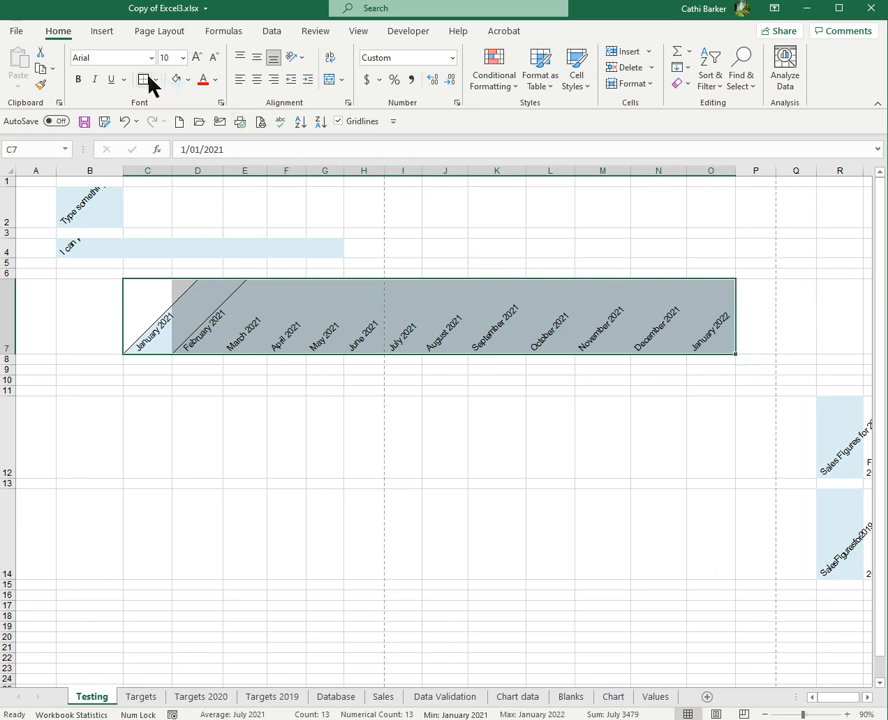
{"action": "left_click", "coordinate": [145, 80]}
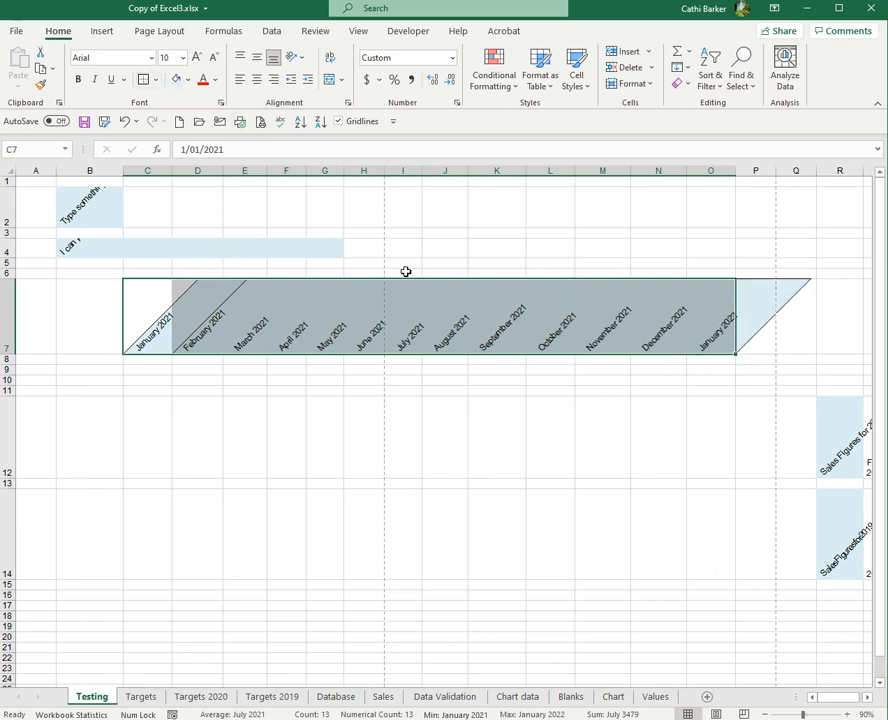
{"action": "left_click", "coordinate": [155, 80]}
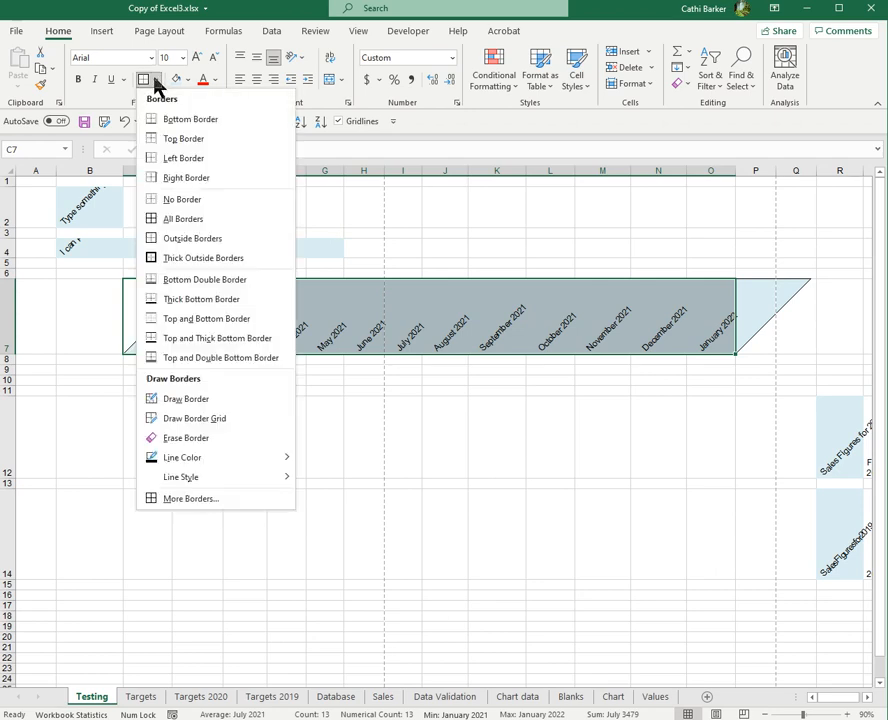
{"action": "left_click", "coordinate": [193, 219]}
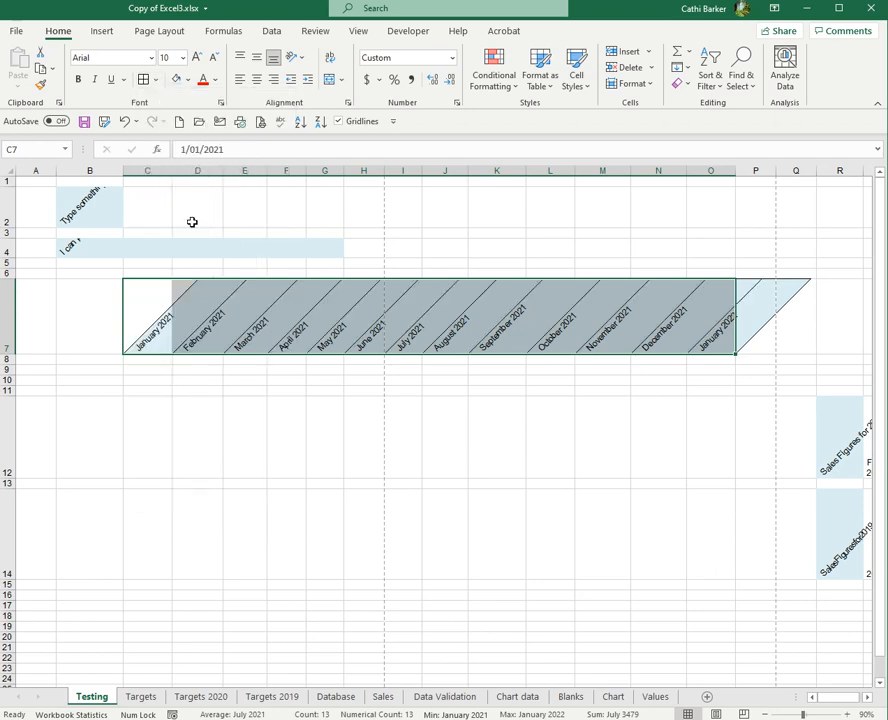
{"action": "left_click", "coordinate": [137, 383]}
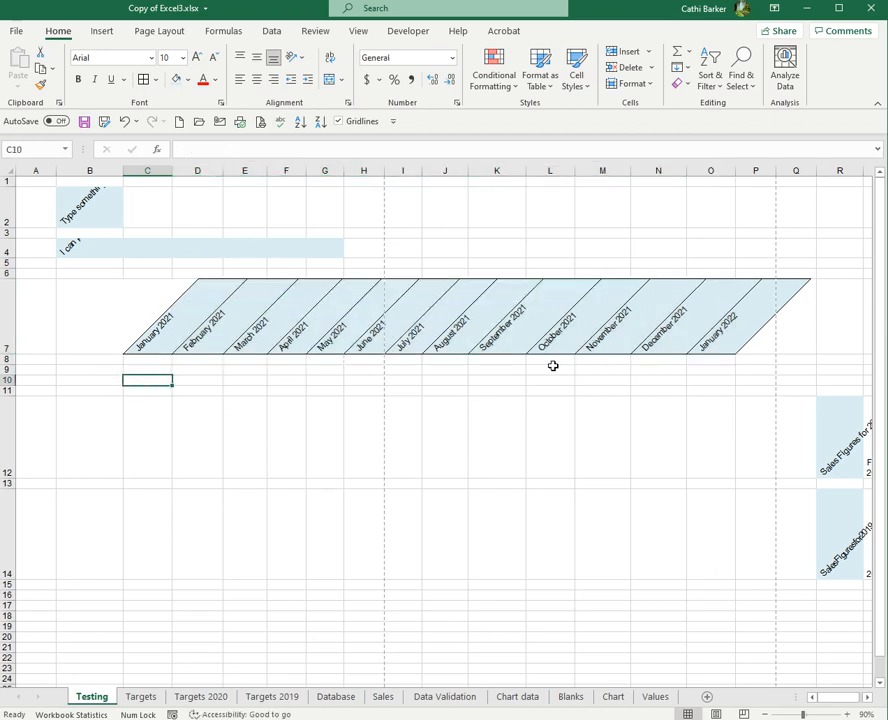
Set the text orientation of the heading in B4 to 0 degrees.
{"action": "left_click", "coordinate": [87, 250]}
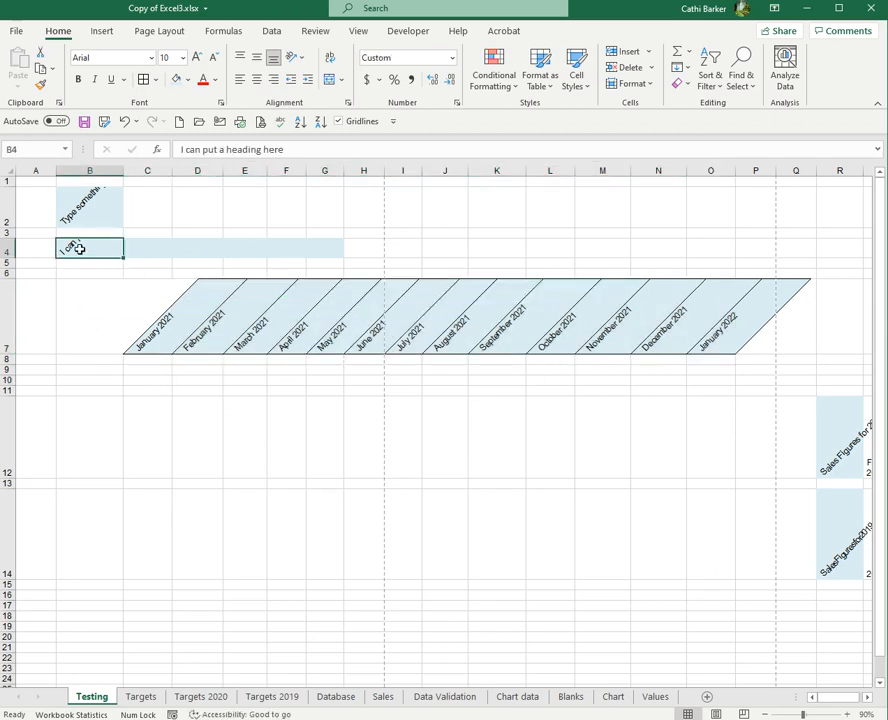
{"action": "left_click", "coordinate": [299, 62]}
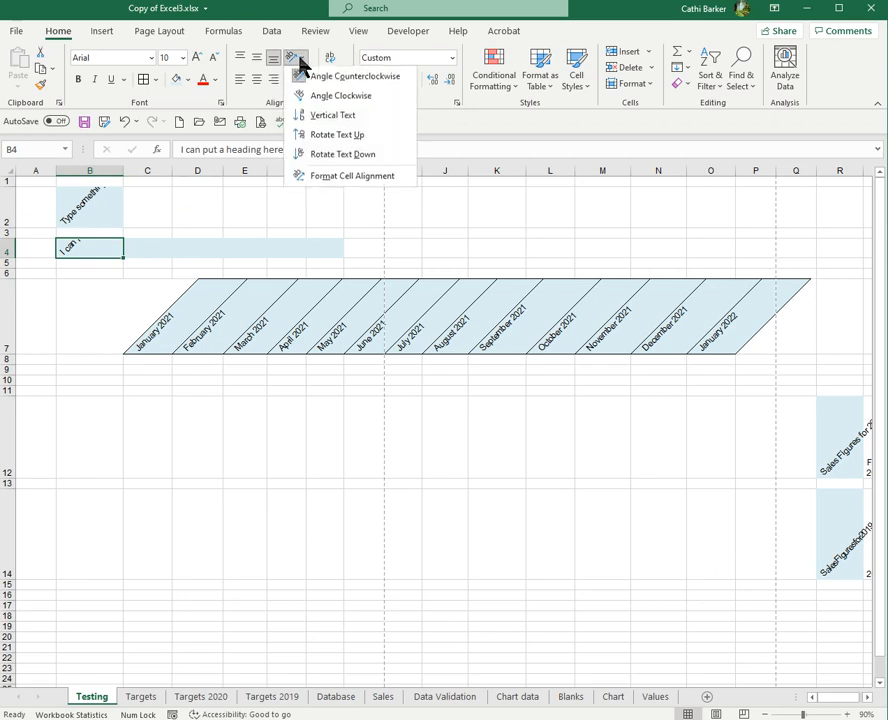
{"action": "left_click", "coordinate": [336, 184]}
{"action": "left_click_drag", "start_coordinate": [745, 280], "coordinate": [757, 299]}
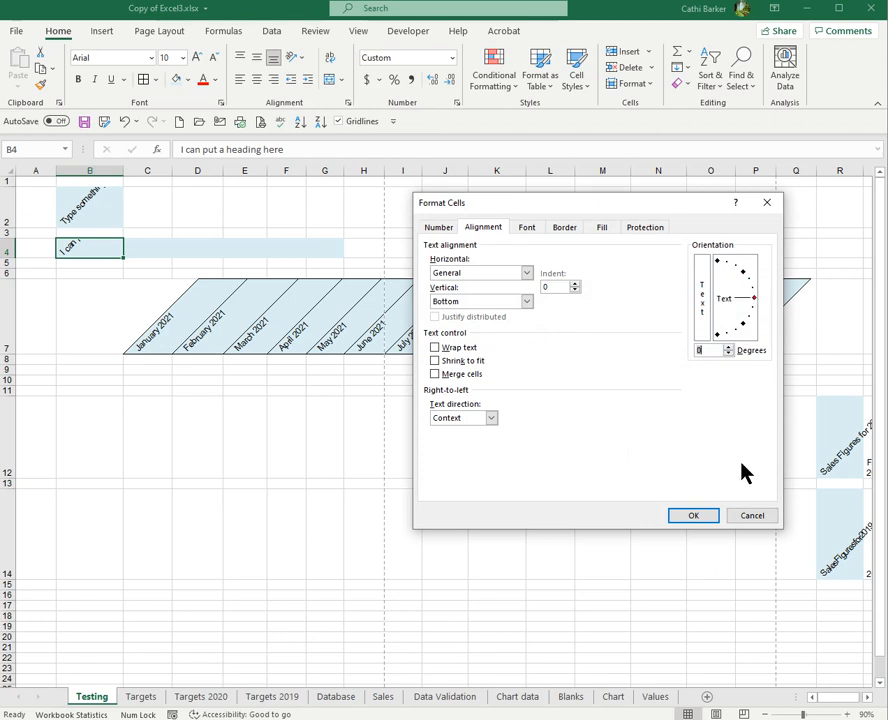
{"action": "left_click", "coordinate": [697, 518]}
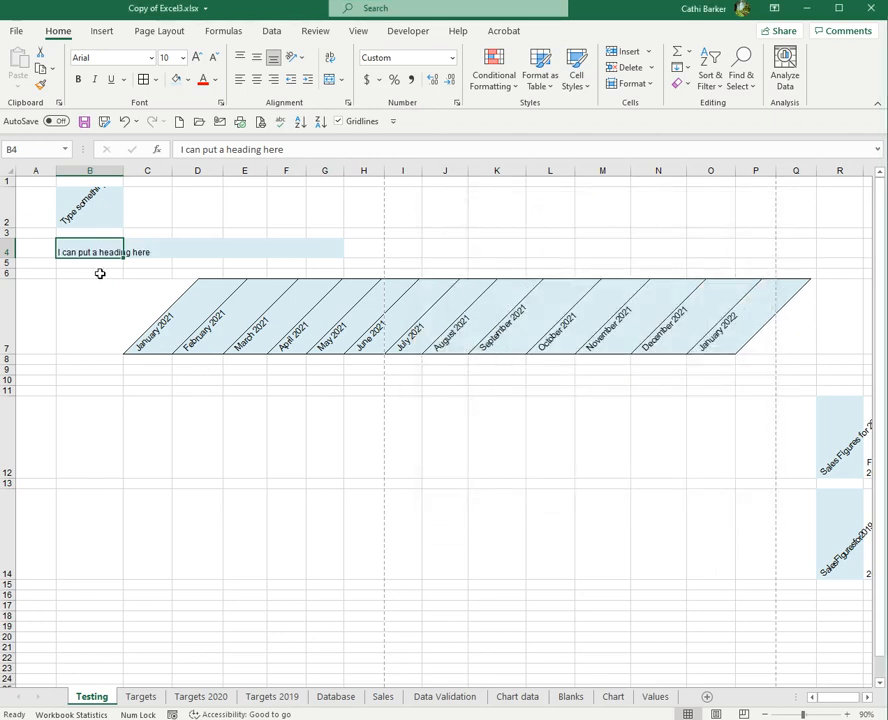
Centre the B4 heading horizontally and vertically, and merge and centre it across B4:G4.
{"action": "left_click", "coordinate": [258, 84]}
{"action": "left_click", "coordinate": [257, 60]}
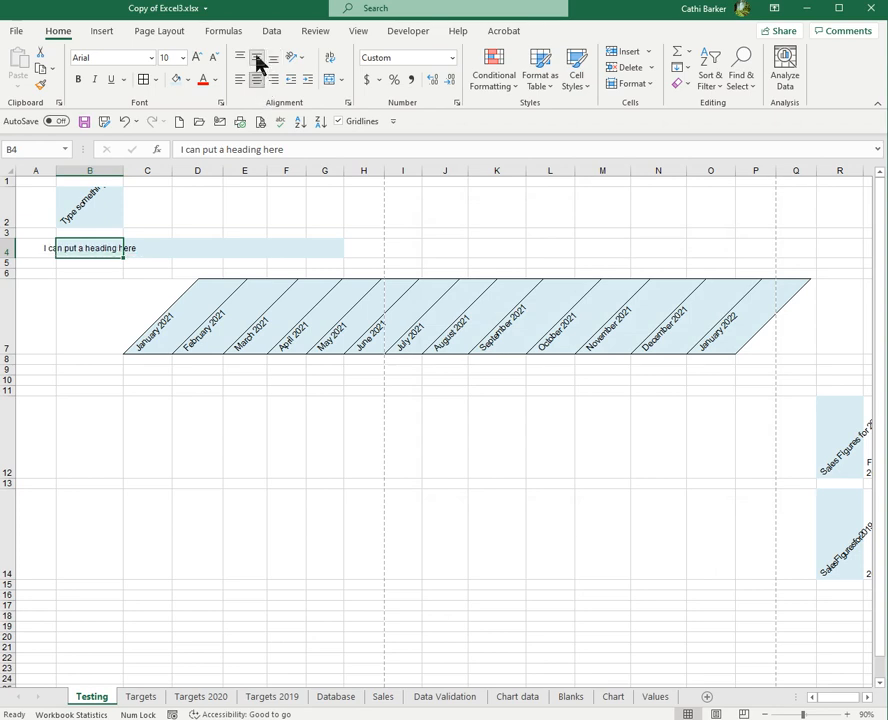
{"action": "left_click_drag", "start_coordinate": [104, 248], "coordinate": [326, 250]}
{"action": "left_click", "coordinate": [333, 80]}
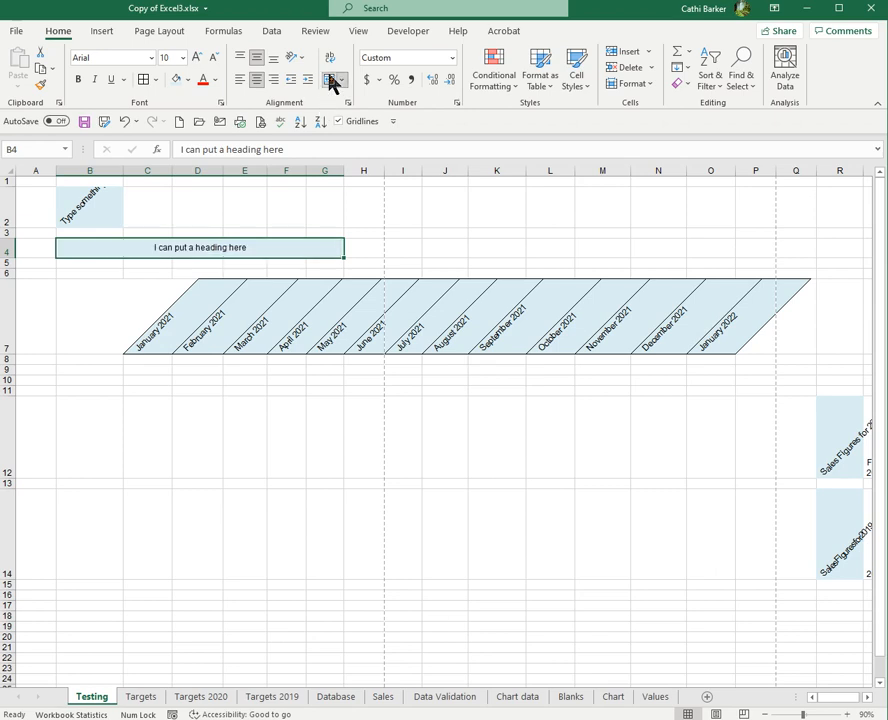
{"action": "left_click", "coordinate": [389, 234]}
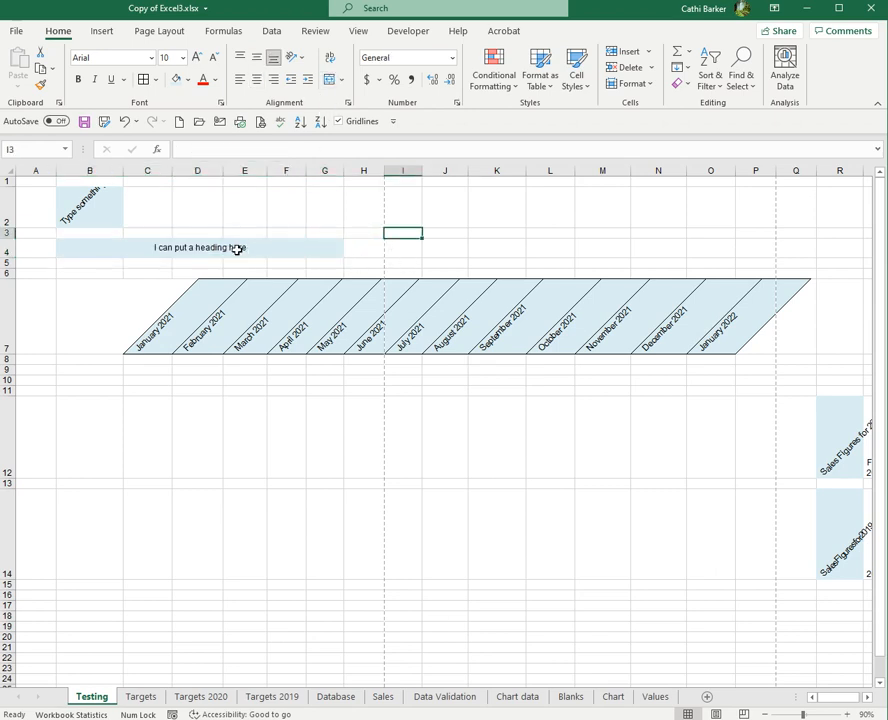
Apply thick outside borders to the merged heading in B4:G4.
{"action": "left_click", "coordinate": [237, 250]}
{"action": "left_click", "coordinate": [157, 81]}
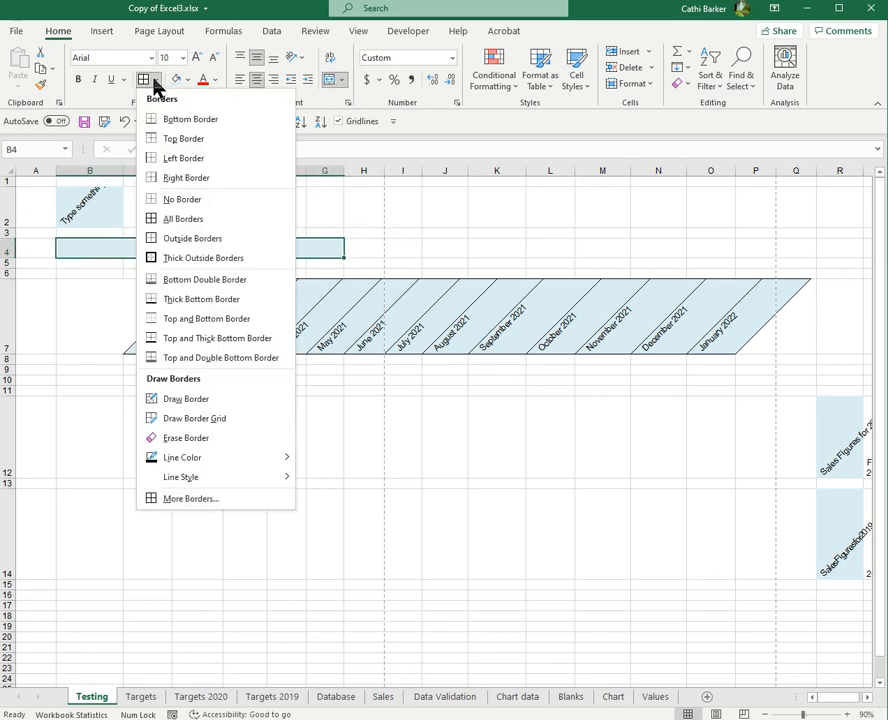
{"action": "left_click", "coordinate": [220, 261]}
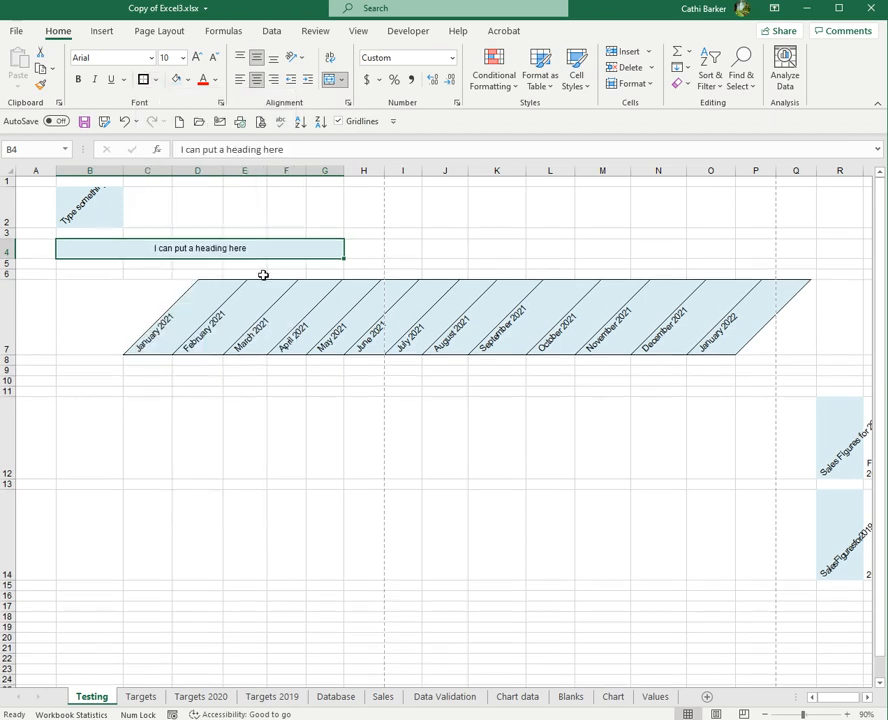
{"action": "left_click", "coordinate": [252, 414]}
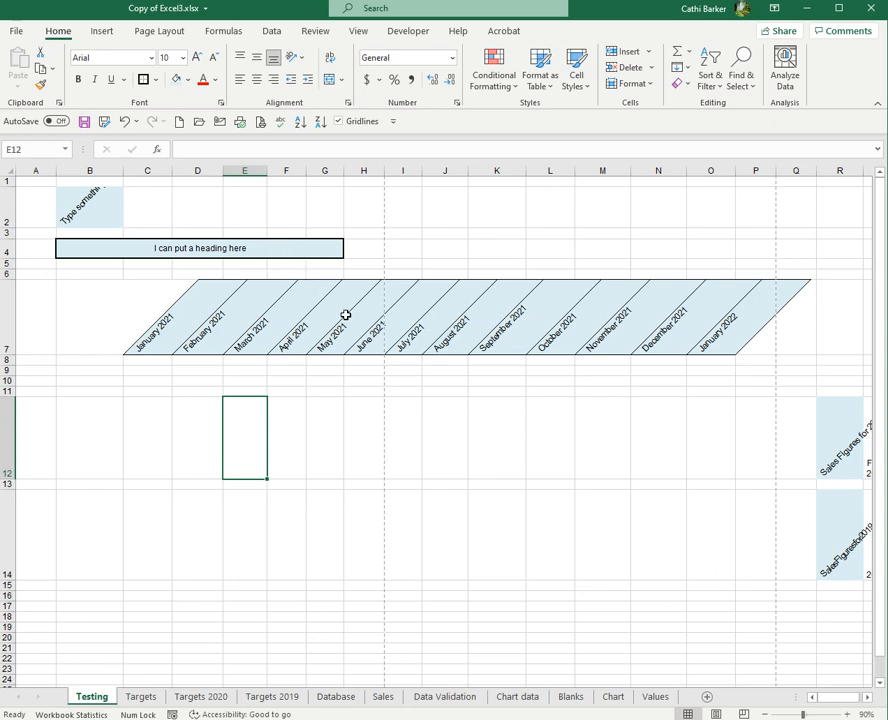
Turn off gridline printing in the page setup of the Testing sheet.
{"action": "key", "text": "ctrl+p"}
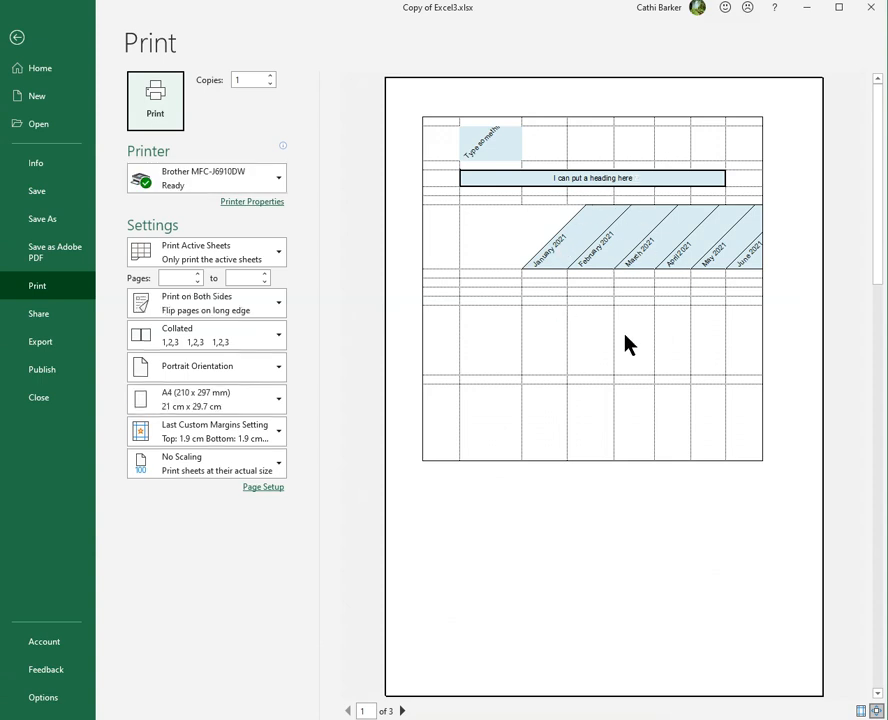
{"action": "left_click", "coordinate": [263, 487]}
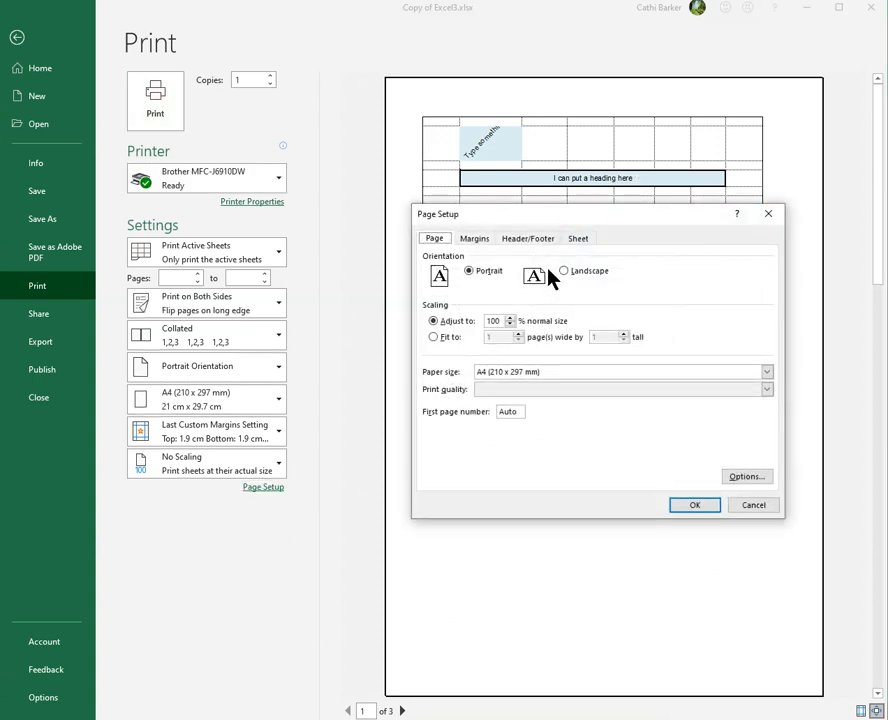
{"action": "left_click", "coordinate": [578, 239]}
{"action": "left_click", "coordinate": [474, 340]}
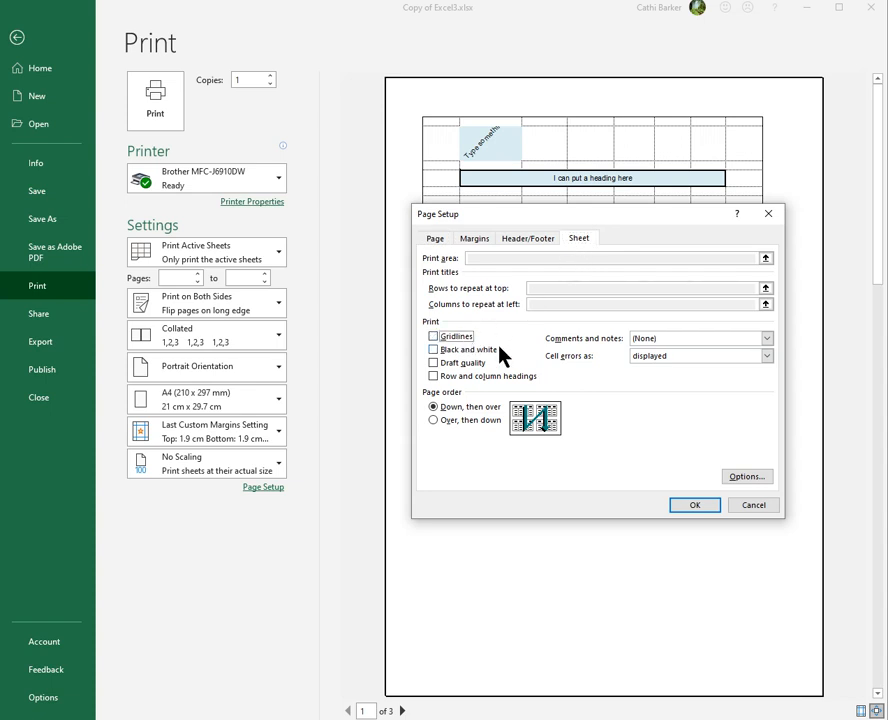
{"action": "left_click", "coordinate": [685, 506]}
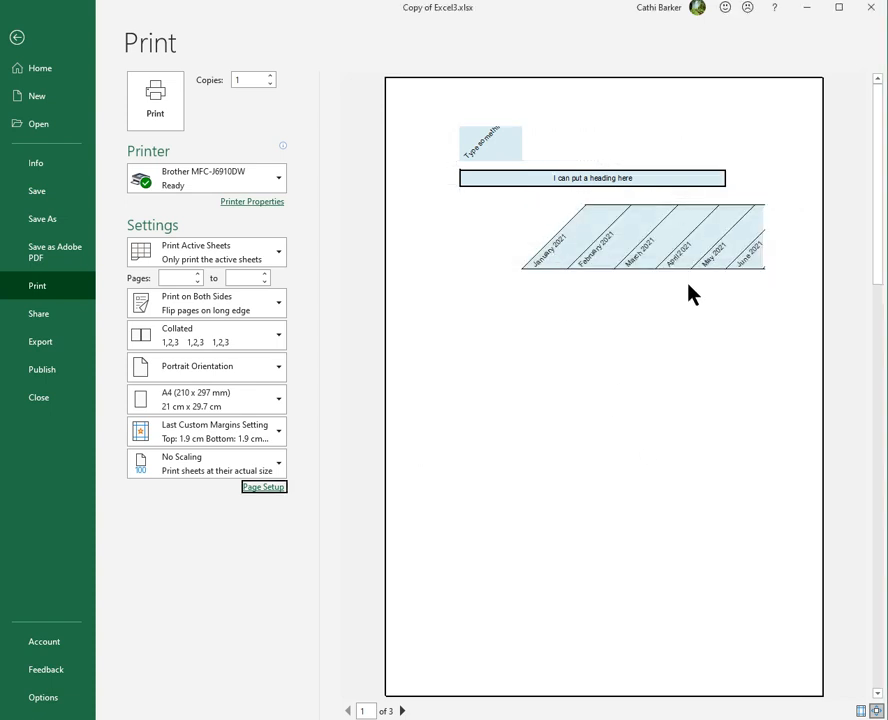
Set the printout to landscape orientation and fit the sheet on one page, then return to the worksheet.
{"action": "left_click", "coordinate": [283, 378]}
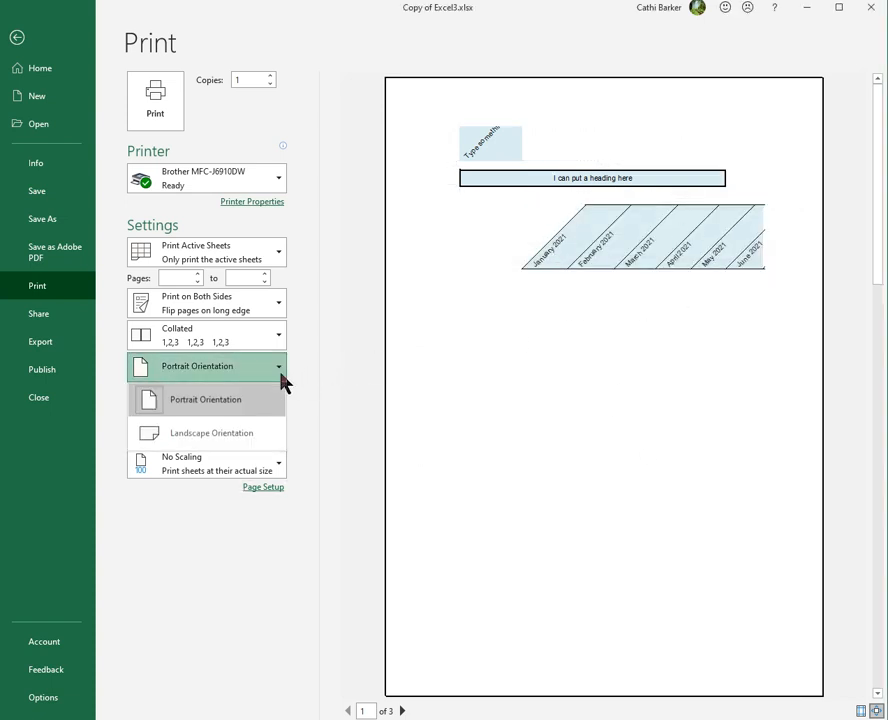
{"action": "left_click", "coordinate": [246, 432]}
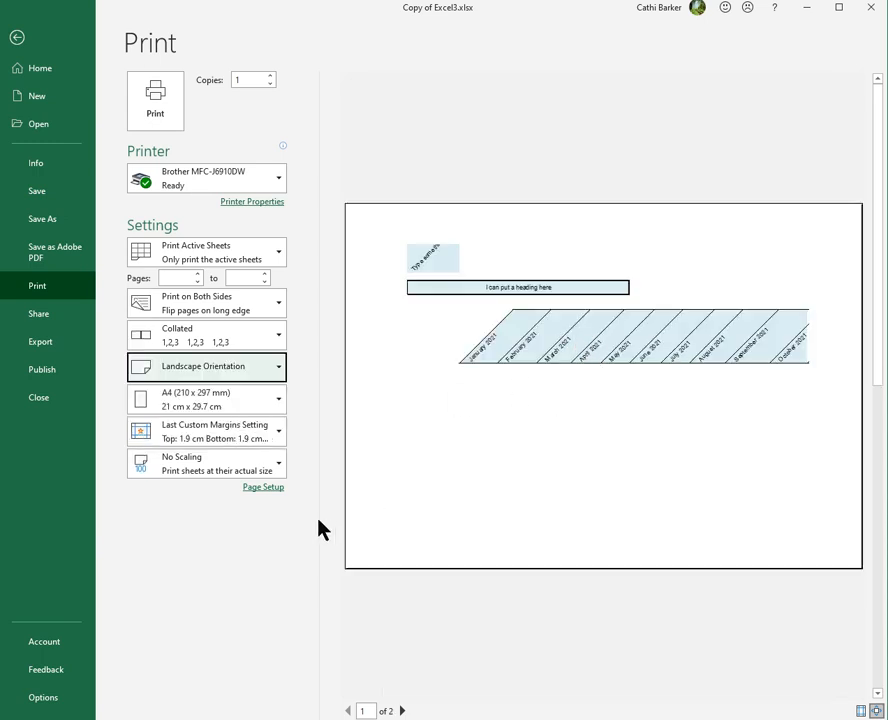
{"action": "left_click", "coordinate": [281, 470]}
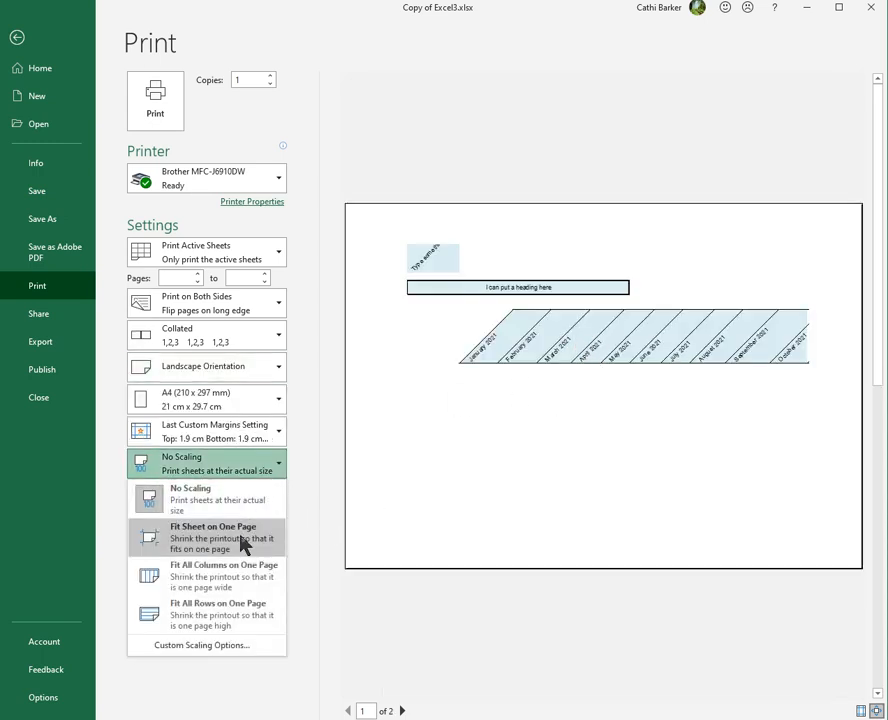
{"action": "left_click", "coordinate": [245, 543]}
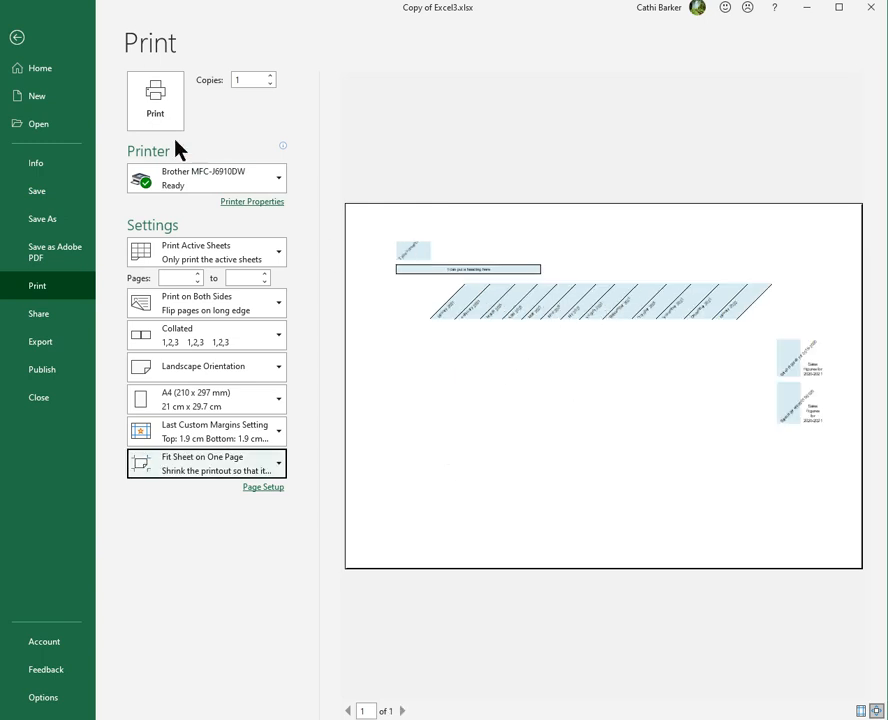
{"action": "left_click", "coordinate": [16, 37]}
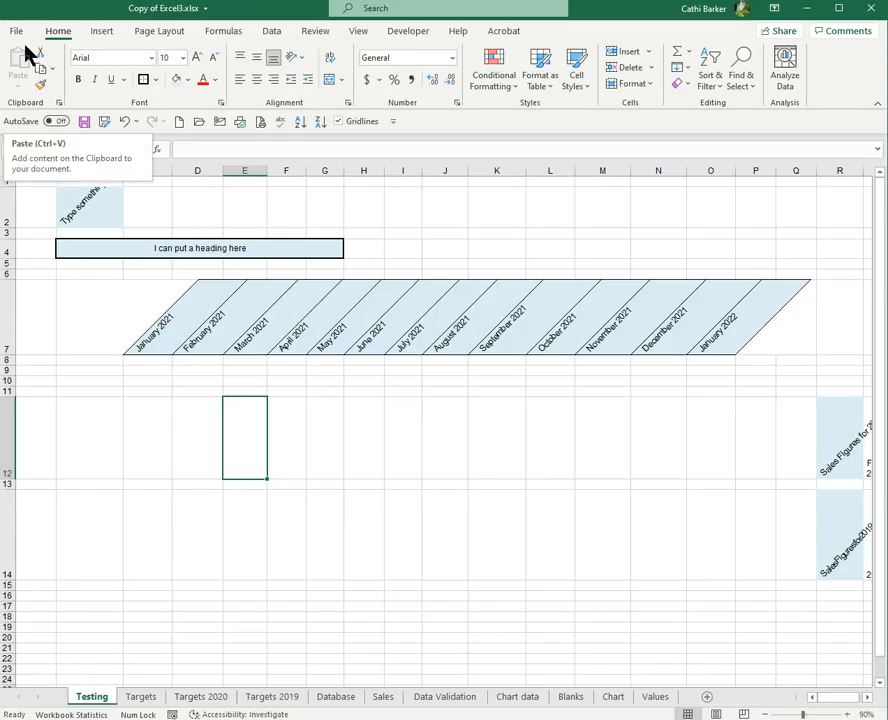